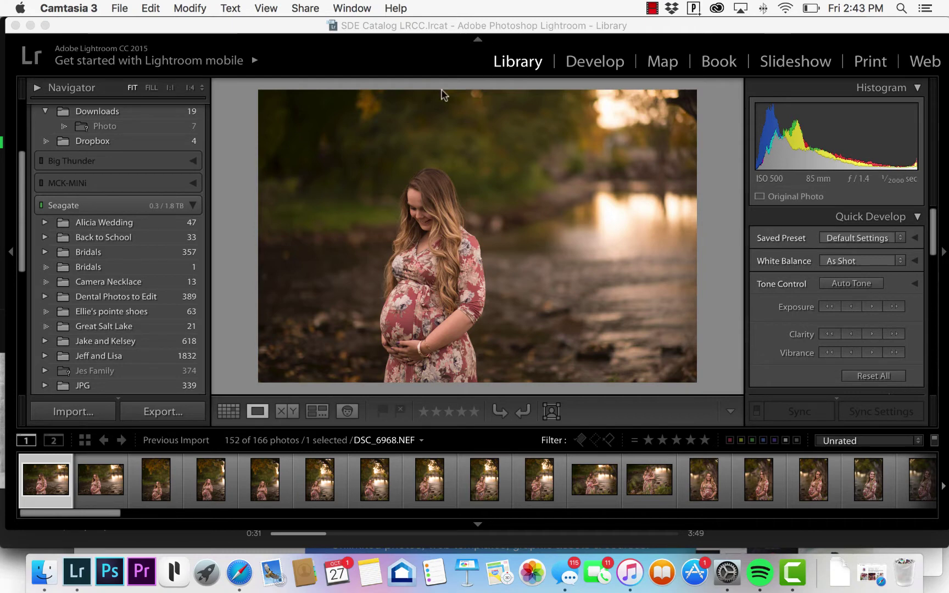
Step: Switch to the Develop module and apply the Landscape Sunset - cool 3 preset to DSC_6968.NEF
scroll(150, 297, down, 2)
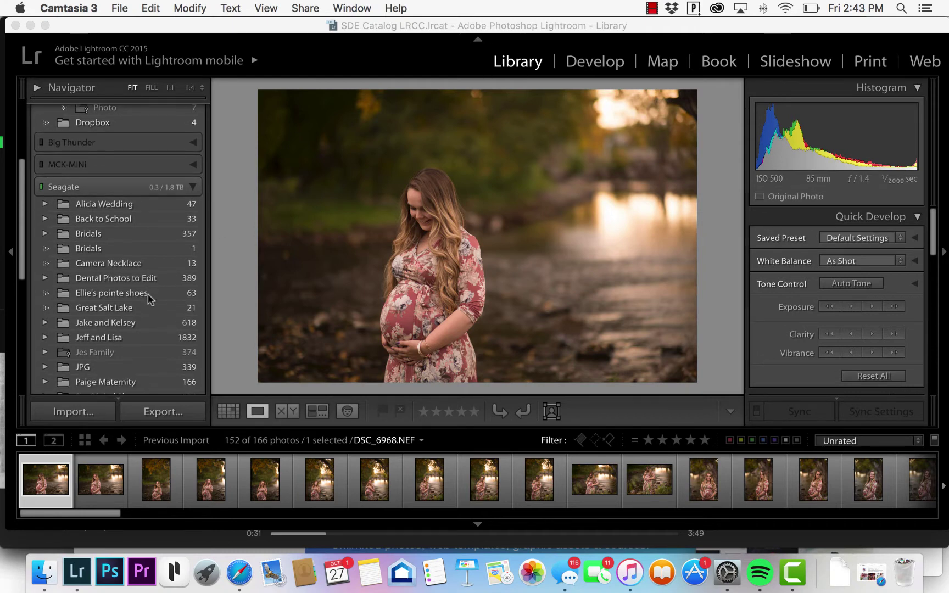
scroll(150, 299, down, 3)
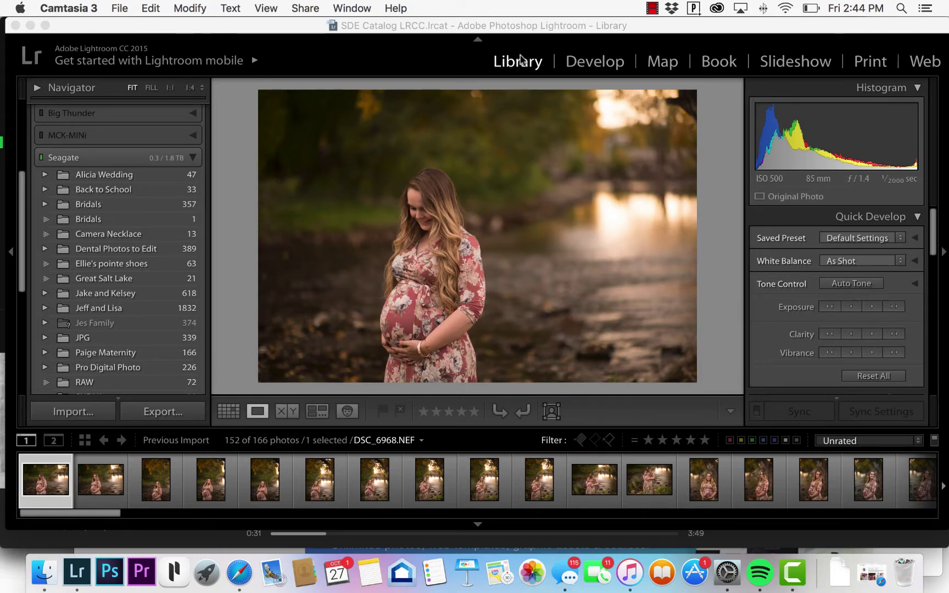
click(588, 64)
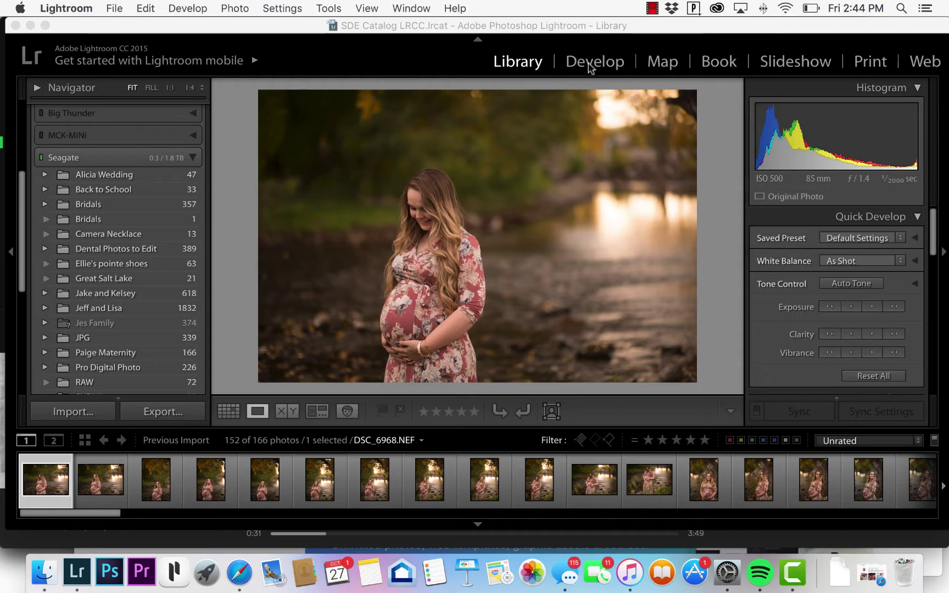
click(604, 70)
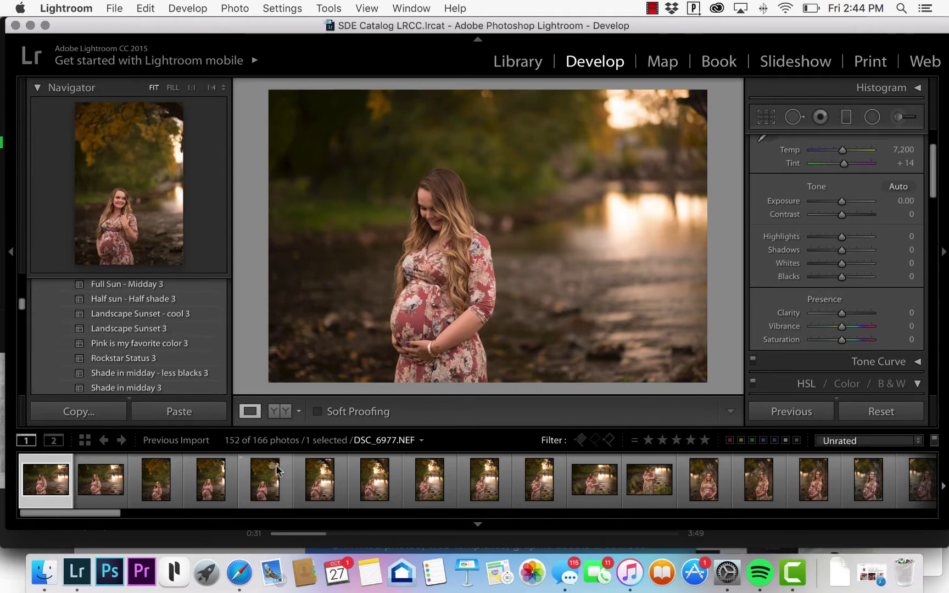
scroll(544, 478, down, 5)
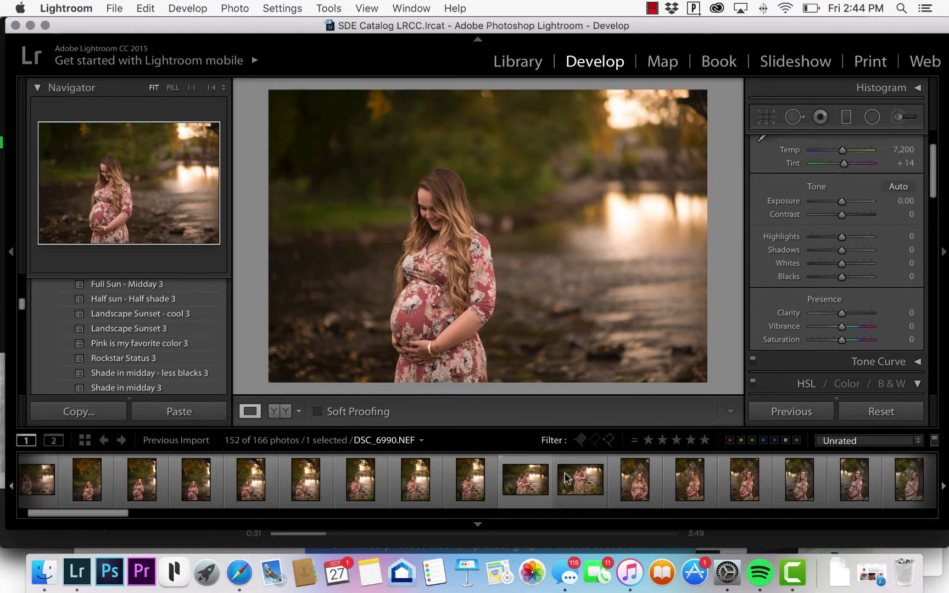
scroll(566, 477, up, 5)
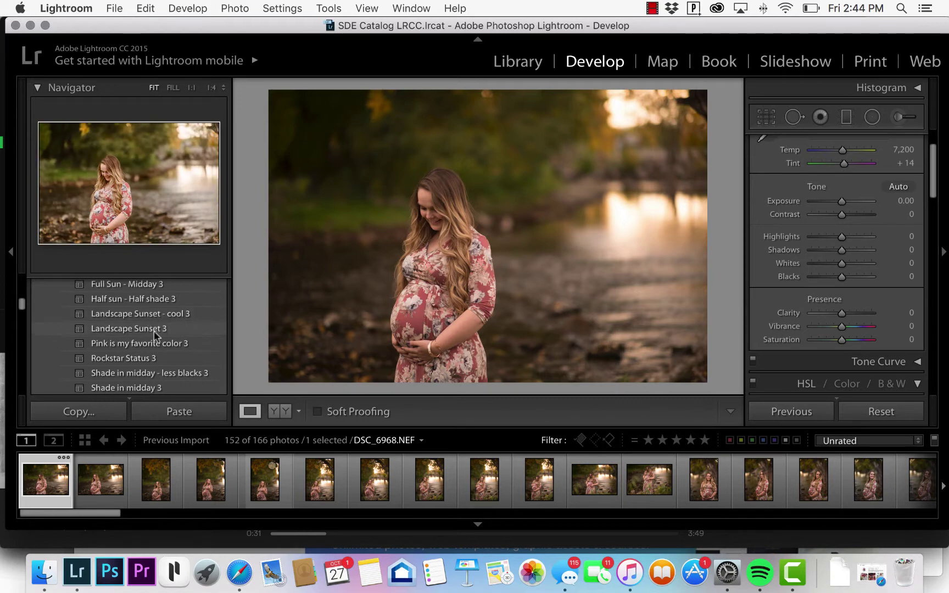
click(162, 315)
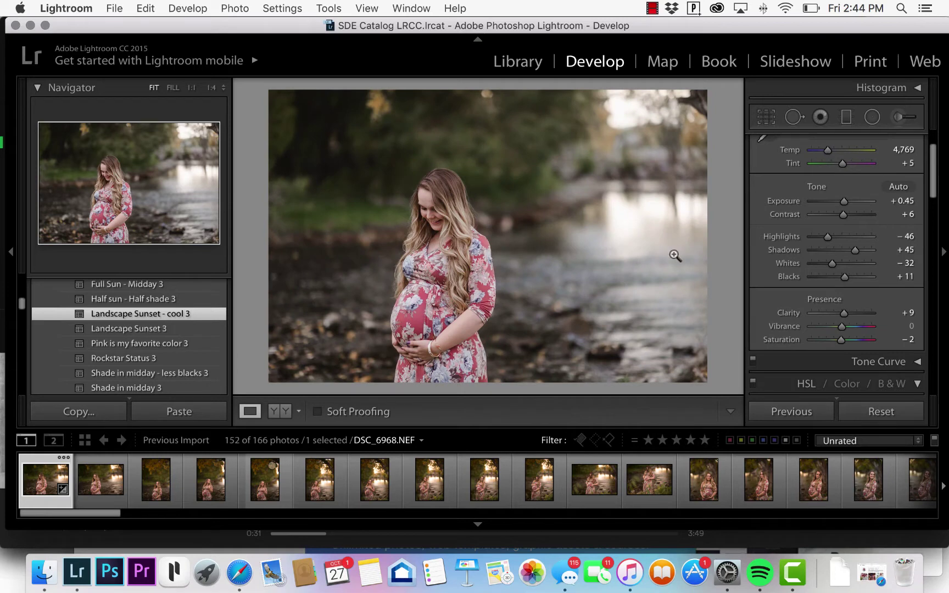
Step: Warm the photo's white balance to a Temp of 5,029 and set Blacks to -10
scroll(809, 250, up, 3)
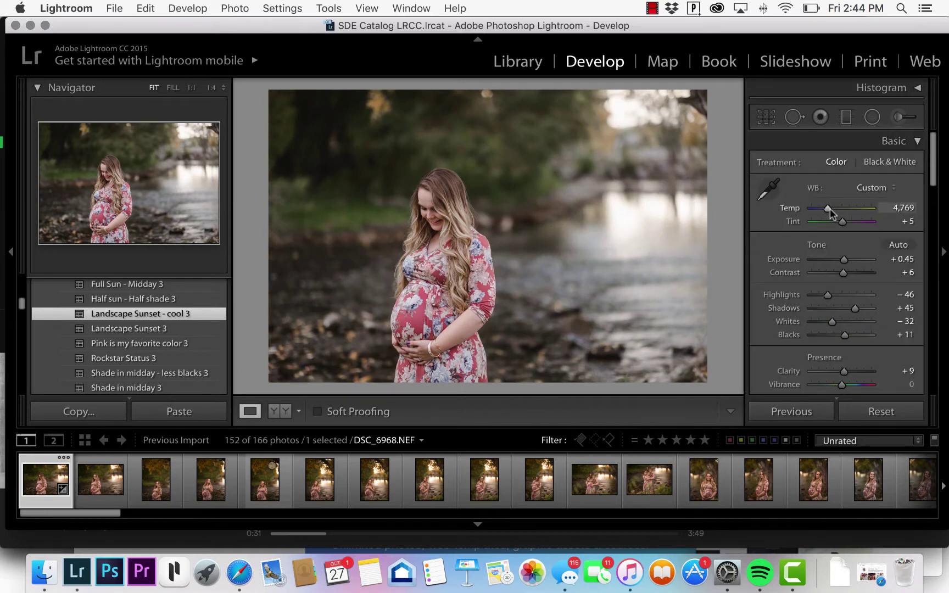
click(830, 208)
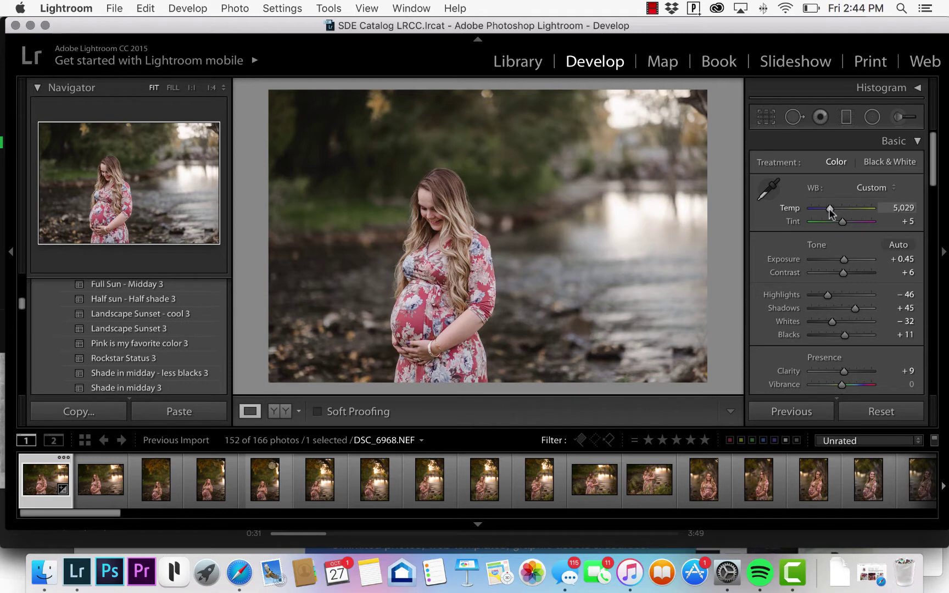
click(837, 335)
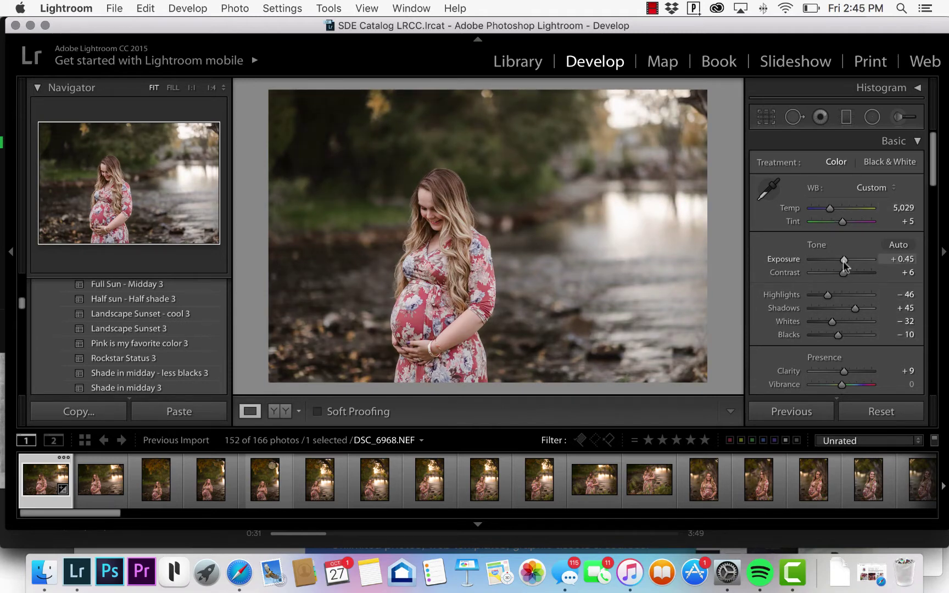
Step: Set the photo's Clarity to +27 and check the result in a full-screen preview
scroll(843, 259, down, 1)
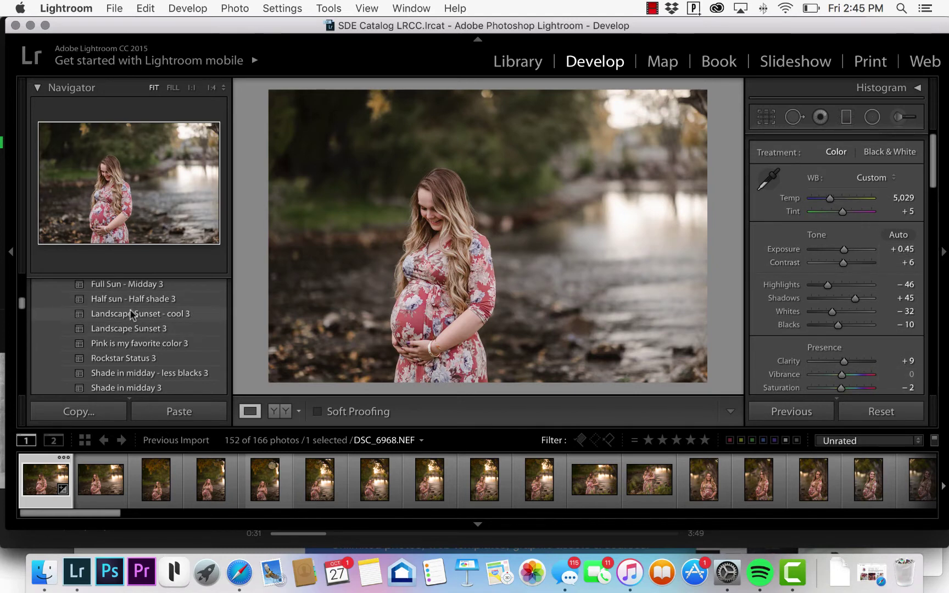
click(850, 359)
drag(849, 359, 848, 359)
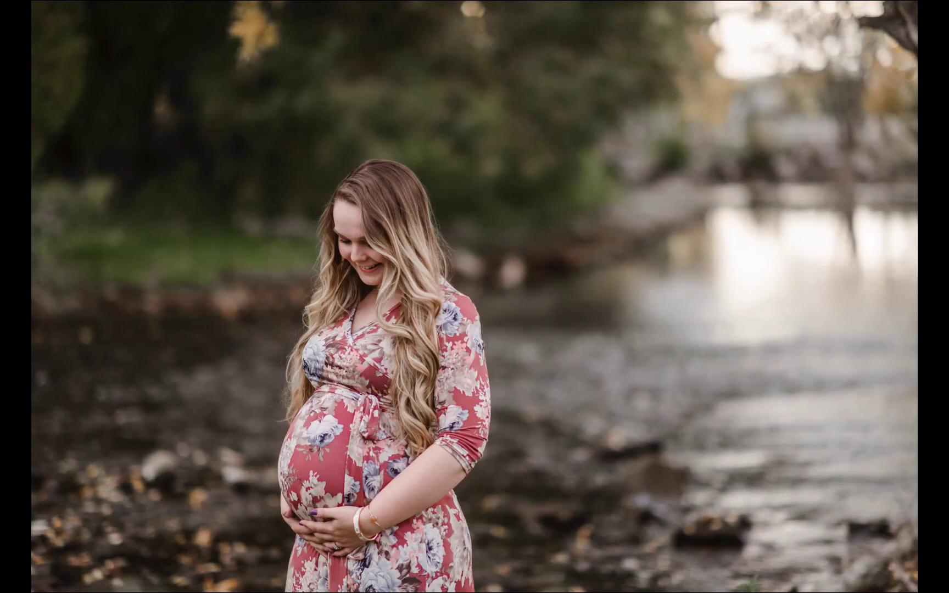
key(f)
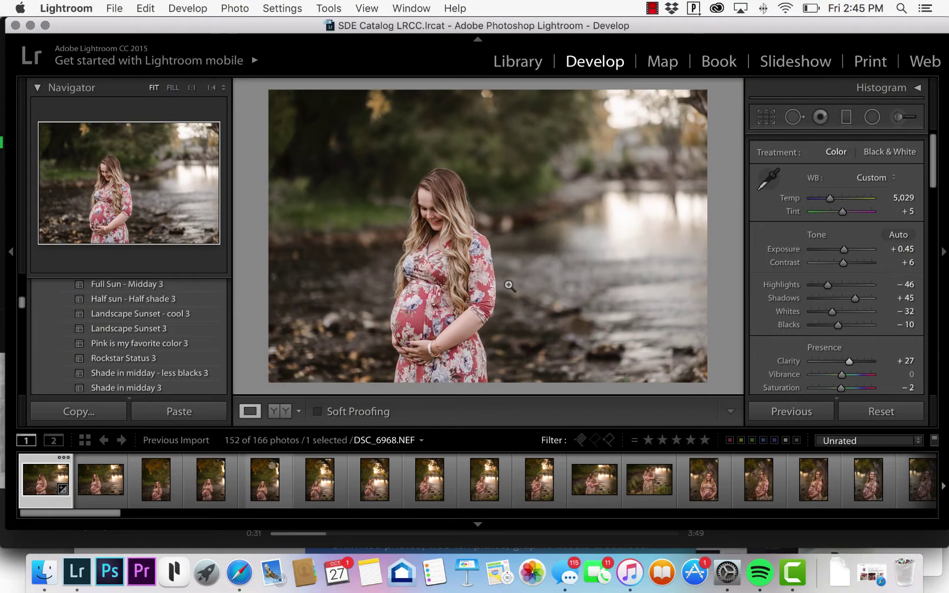
Step: Set the Yellow saturation of the photo to -53 in the HSL adjustments
scroll(847, 311, down, 2)
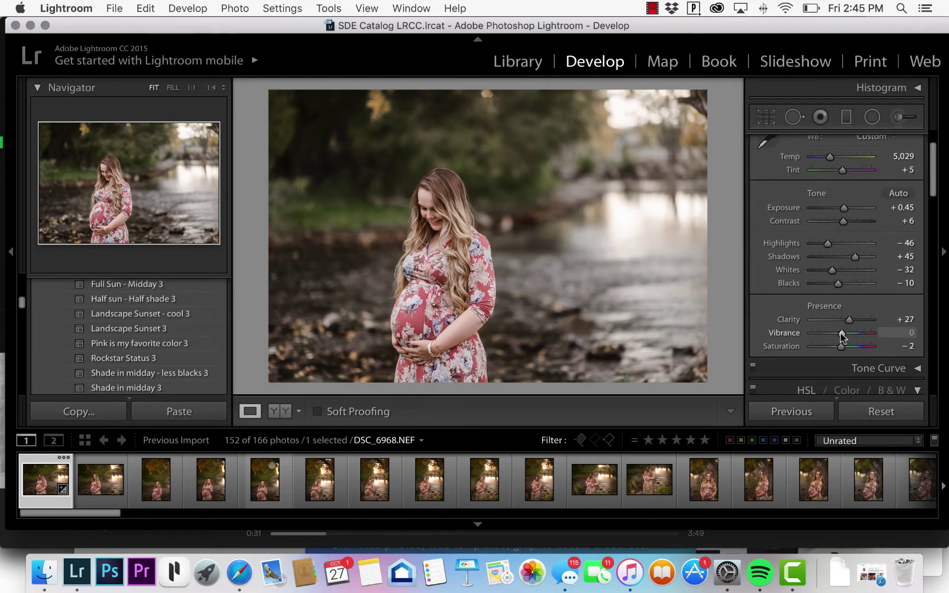
scroll(841, 342, down, 6)
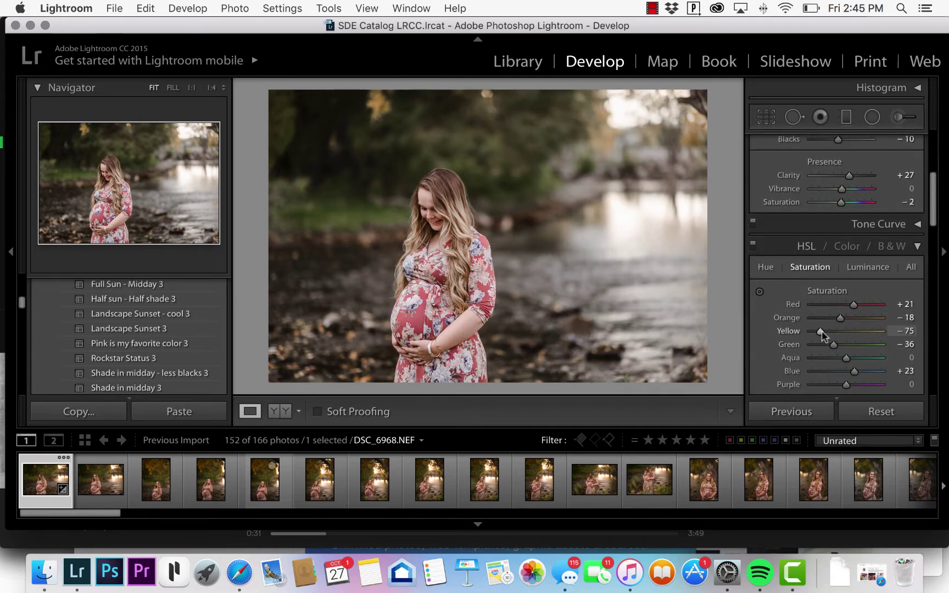
drag(824, 331, 828, 333)
scroll(828, 336, down, 3)
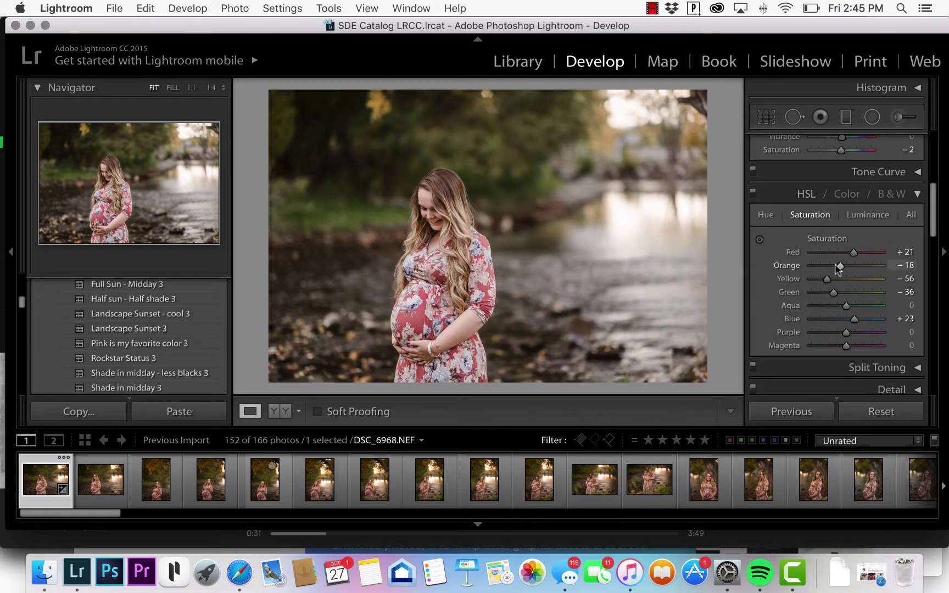
drag(826, 279, 828, 283)
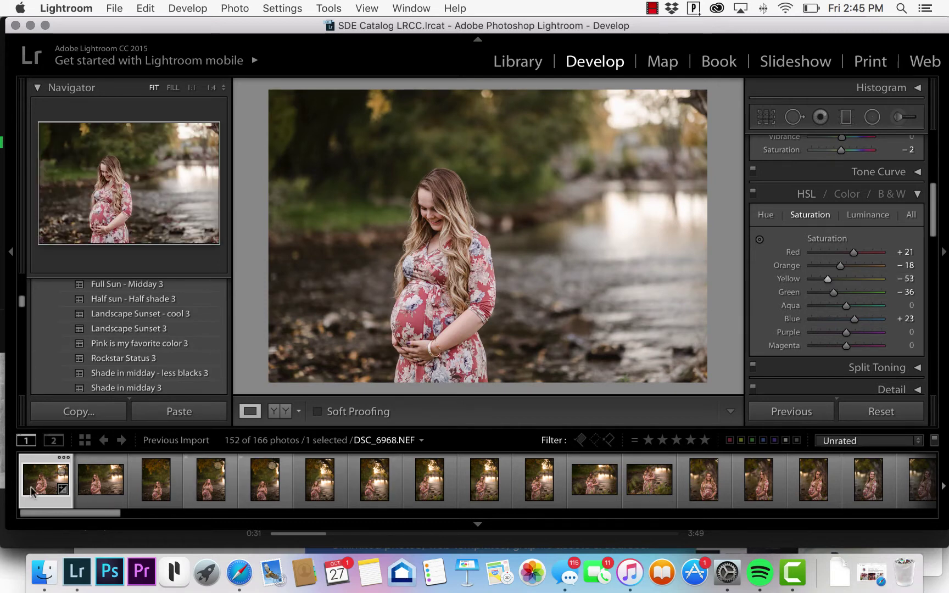
Step: Examine and compare the already edited tree portraits DSC_7019.NEF and DSC_7049.NEF further along the filmstrip
scroll(478, 476, right, 10)
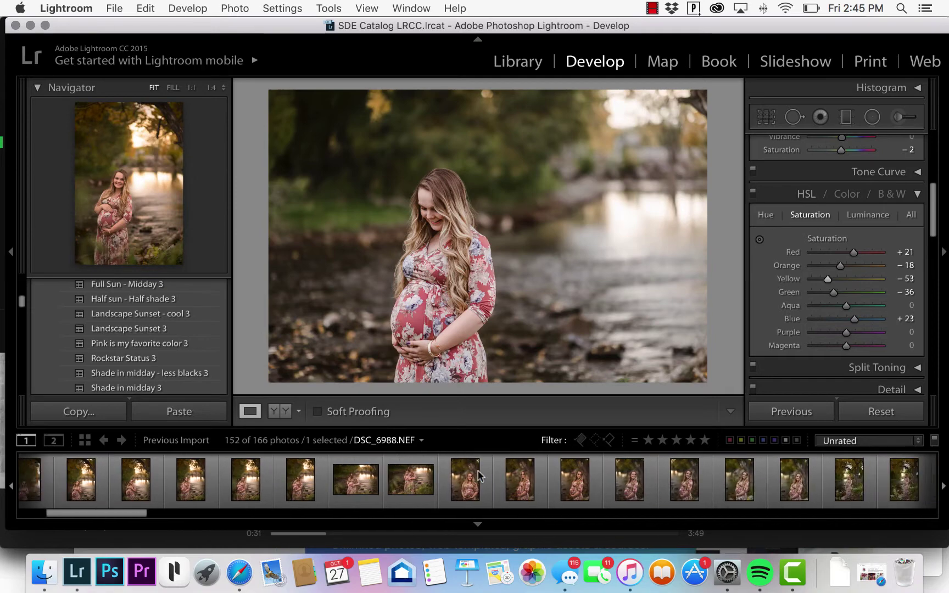
scroll(480, 475, right, 3)
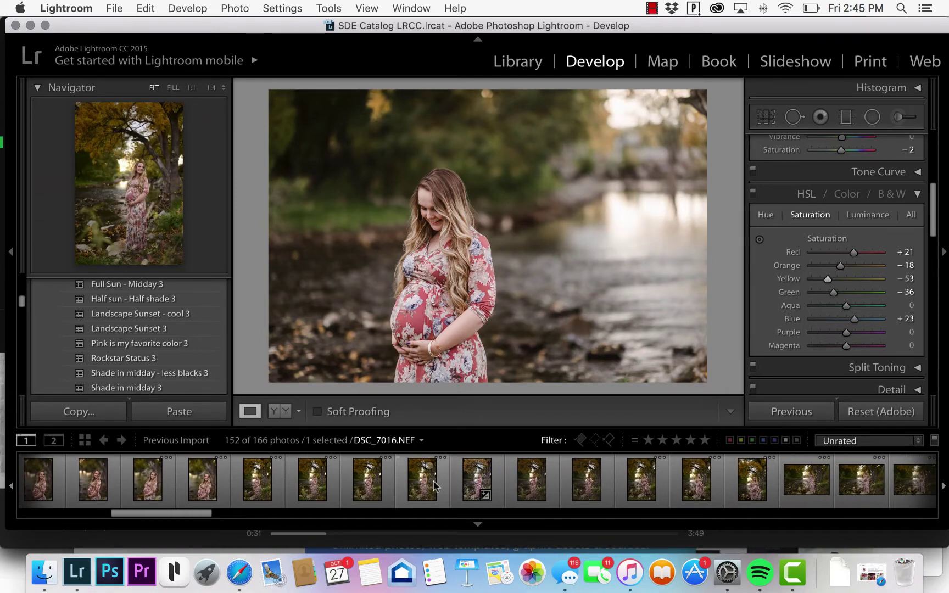
click(477, 490)
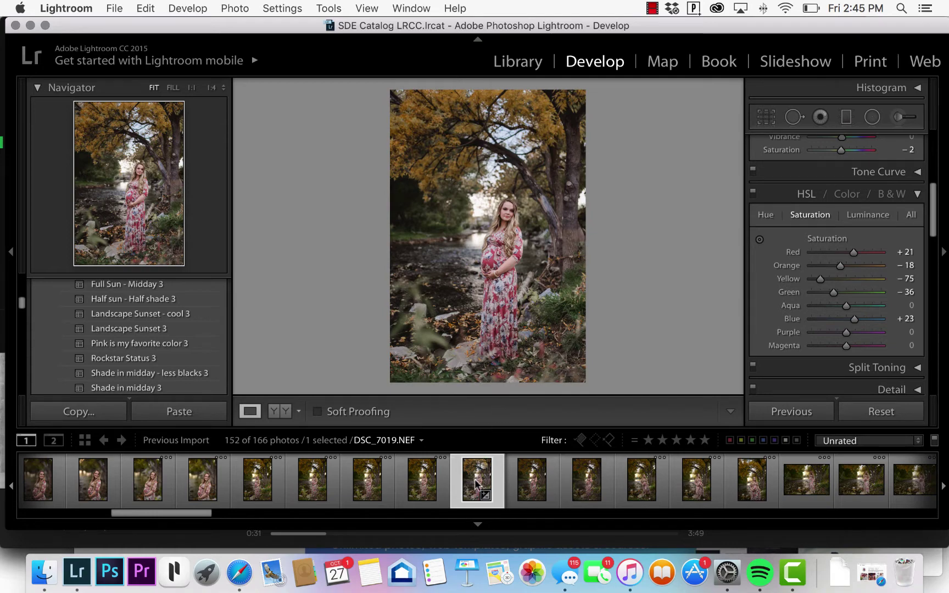
key(Right)
key(Right)
key(Right)
key(Right)
key(Right)
key(Right)
key(Right)
key(Right)
key(Right)
key(Right)
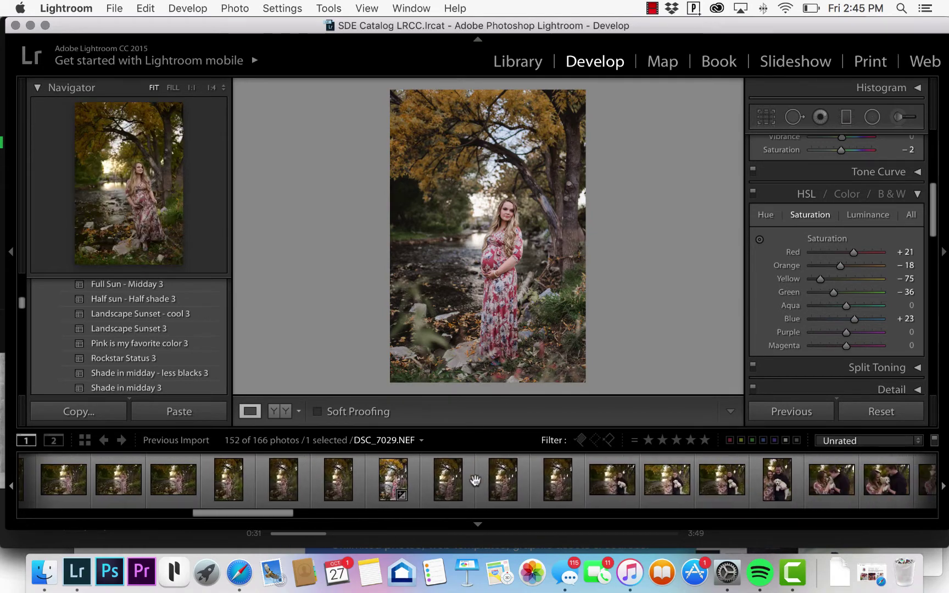
click(394, 483)
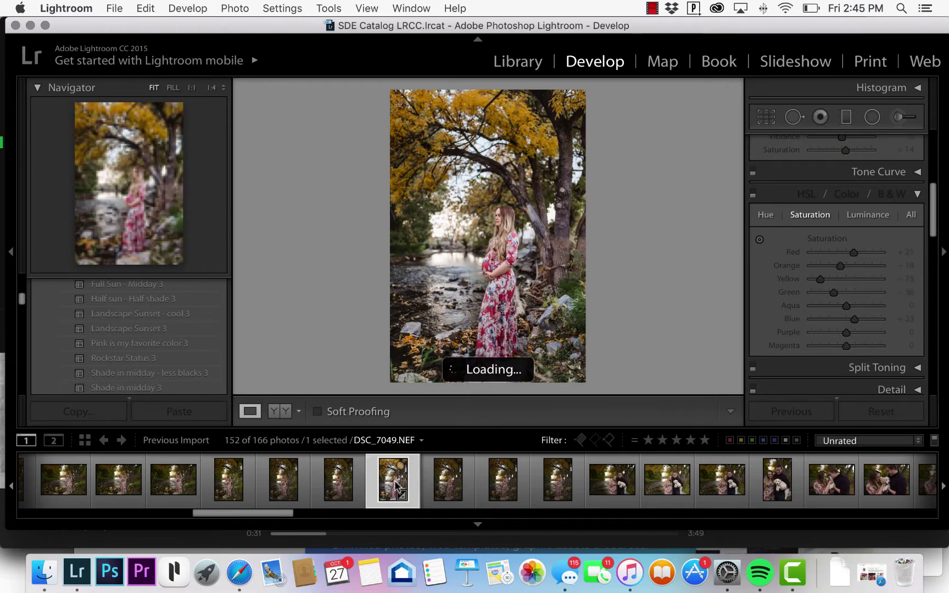
scroll(395, 486, up, 5)
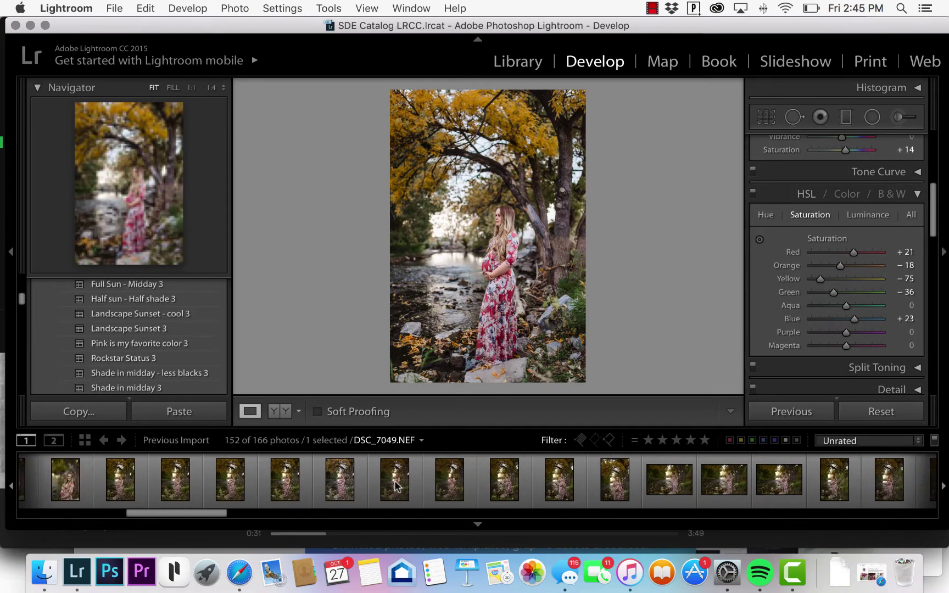
click(339, 489)
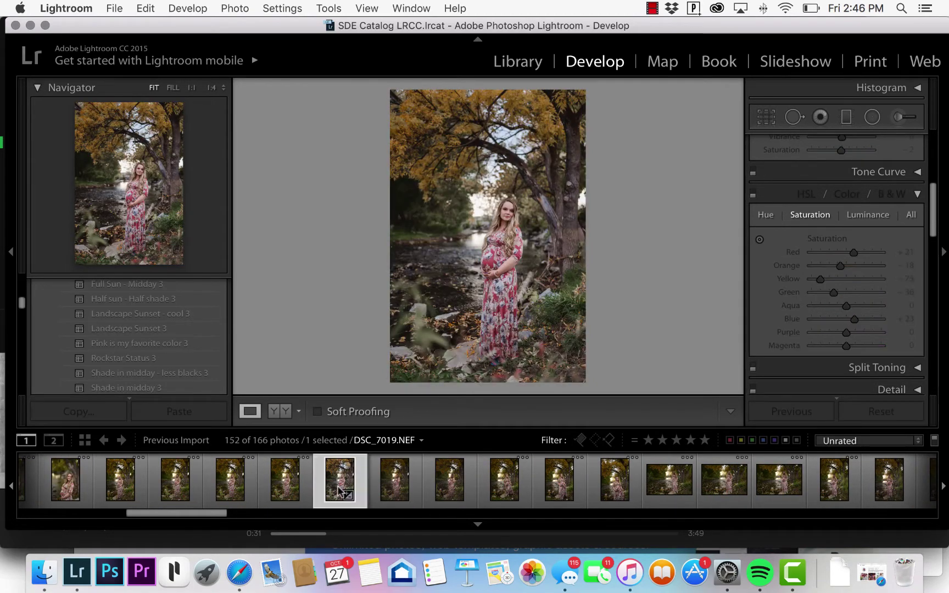
scroll(339, 486, down, 5)
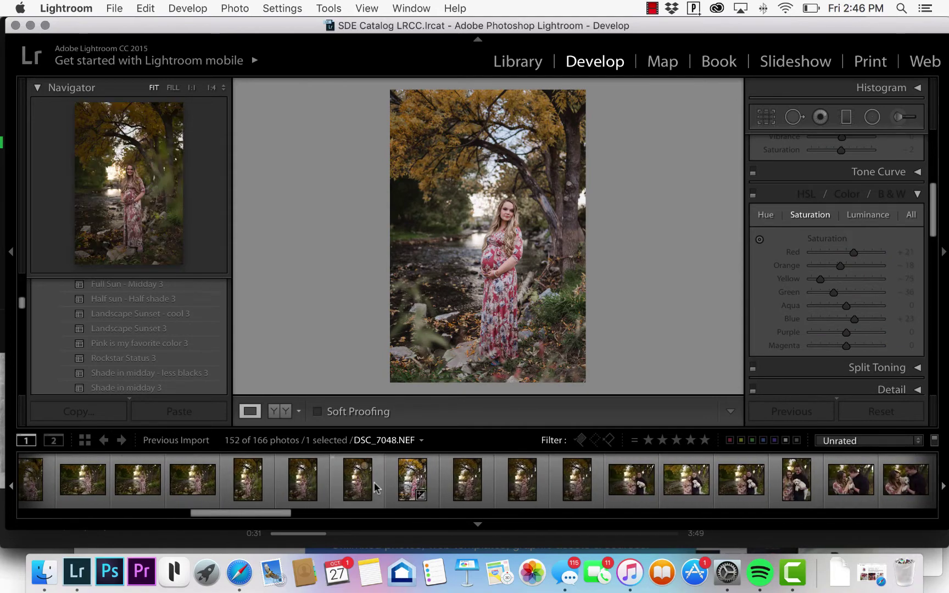
Step: Select DSC_7049.NEF and cool its white balance to a Temp of 4,621
click(413, 483)
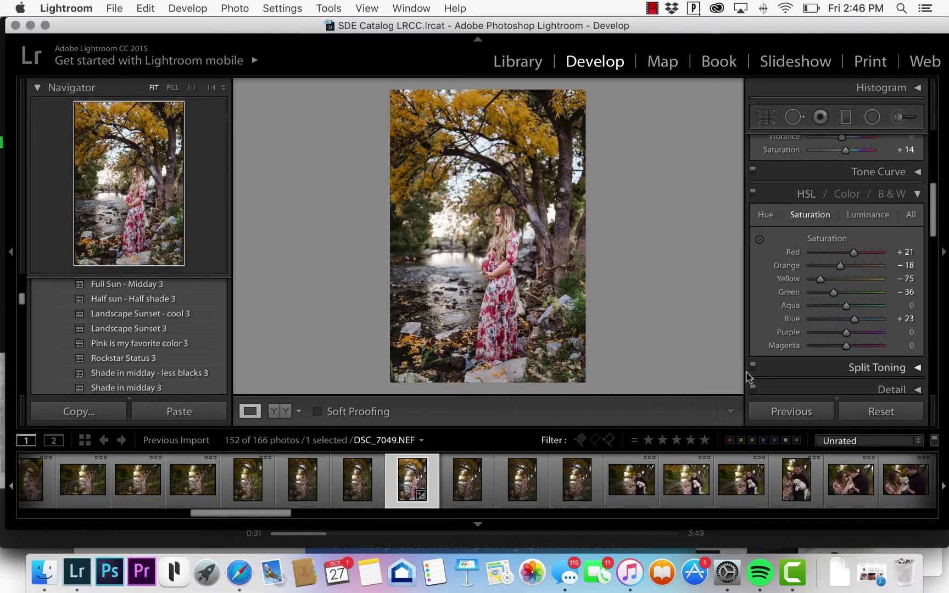
scroll(747, 373, up, 10)
key(Down)
key(Down)
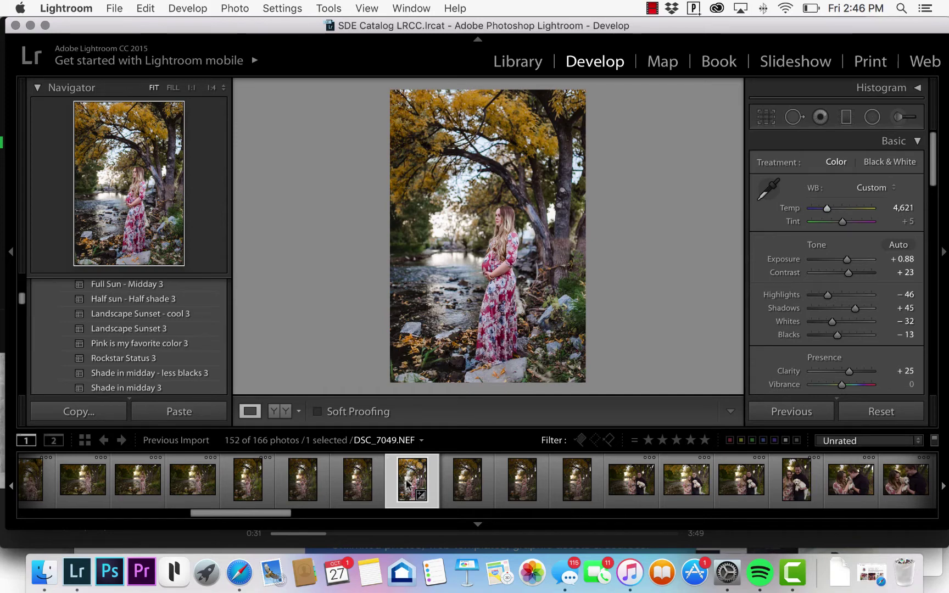
Step: Select all photos from the first one through DSC_7049.NEF and synchronize its develop settings to them, leaving out Spot Removal and Crop
key(Home)
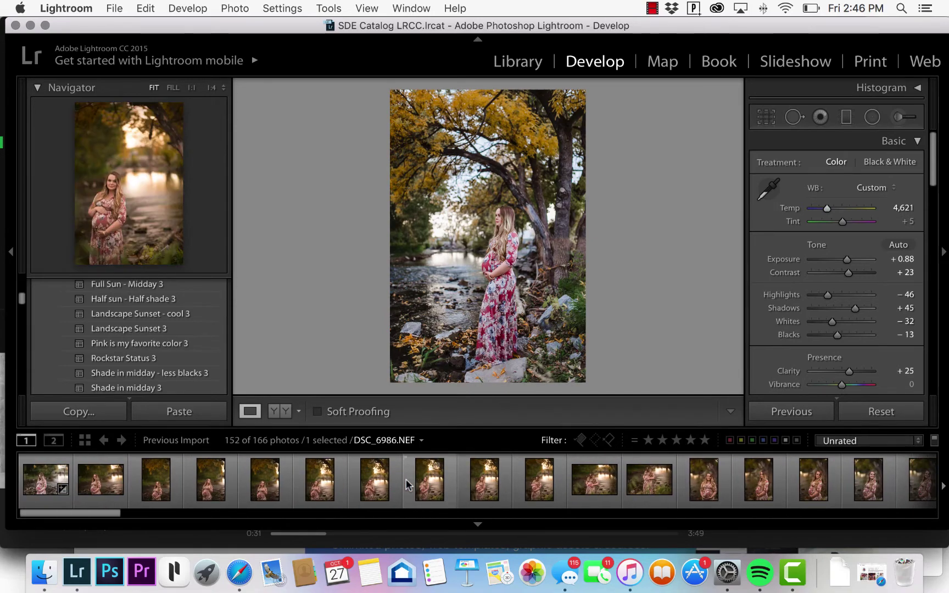
shift+click(46, 479)
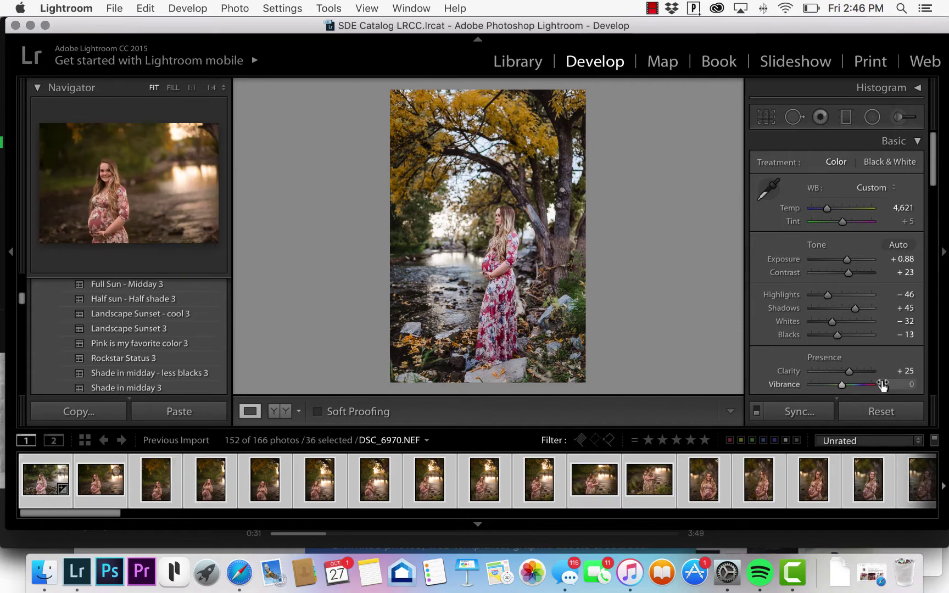
click(799, 412)
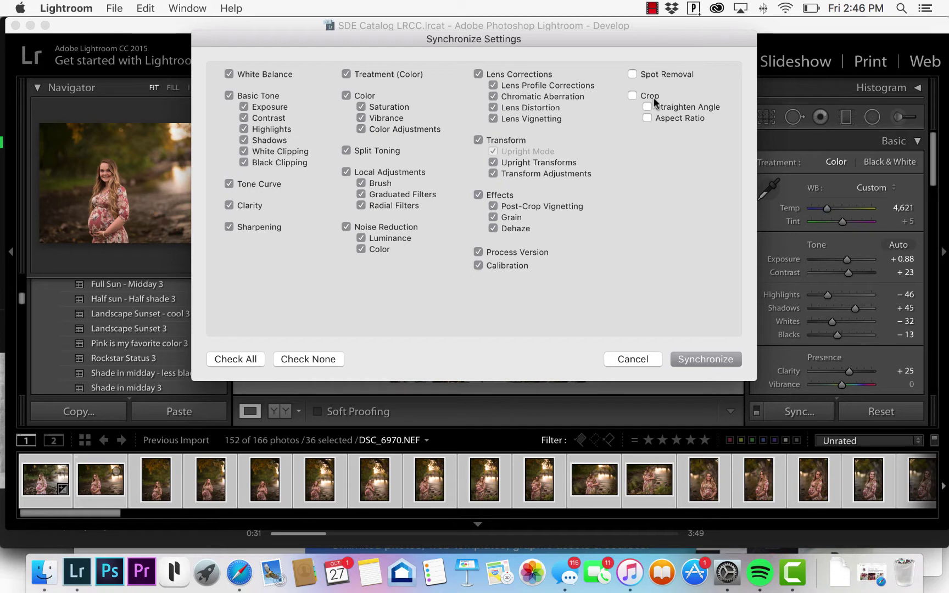
click(708, 358)
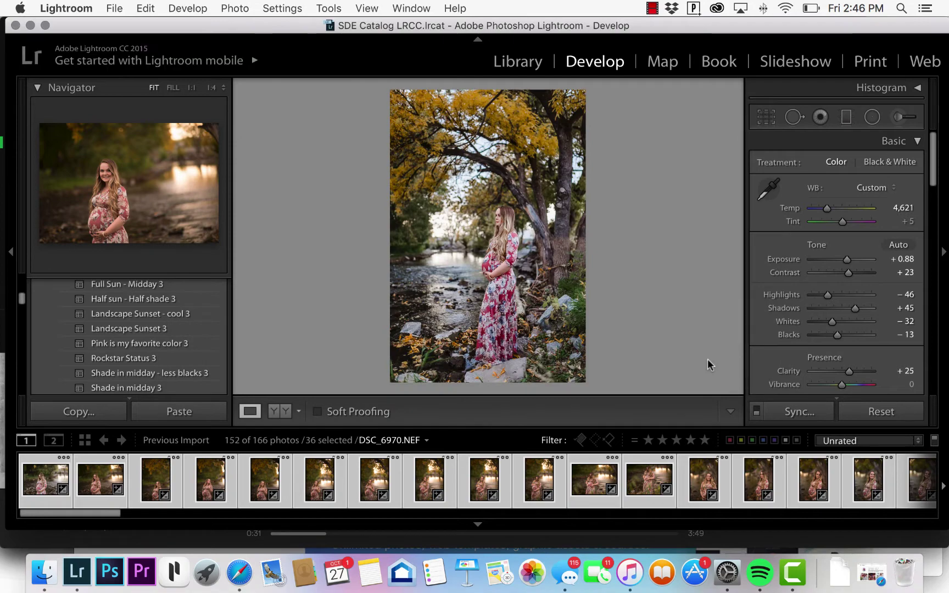
Step: Lift Blacks to -3 and raise Exposure to +1.20 on DSC_7048.NEF
scroll(703, 490, right, 10)
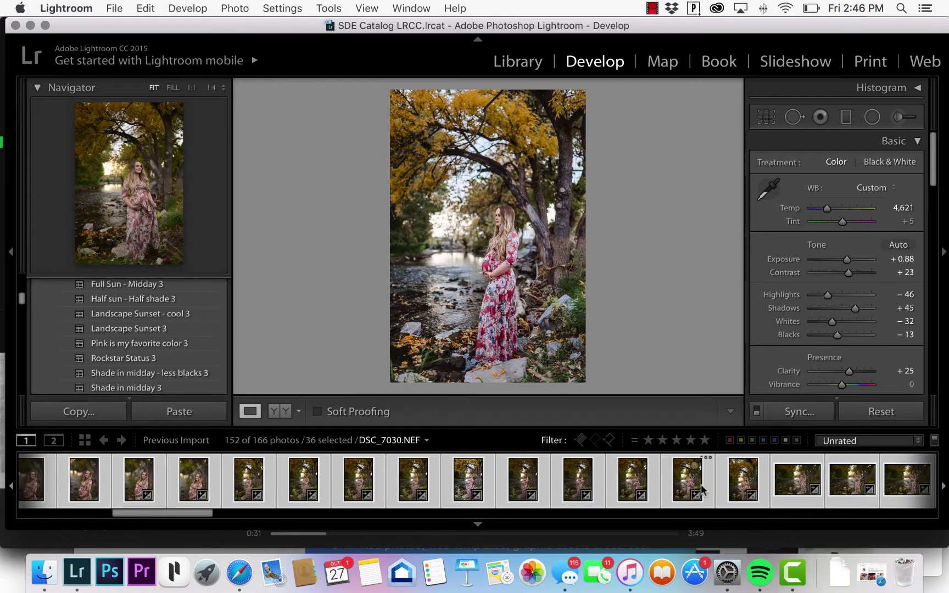
scroll(702, 489, right, 10)
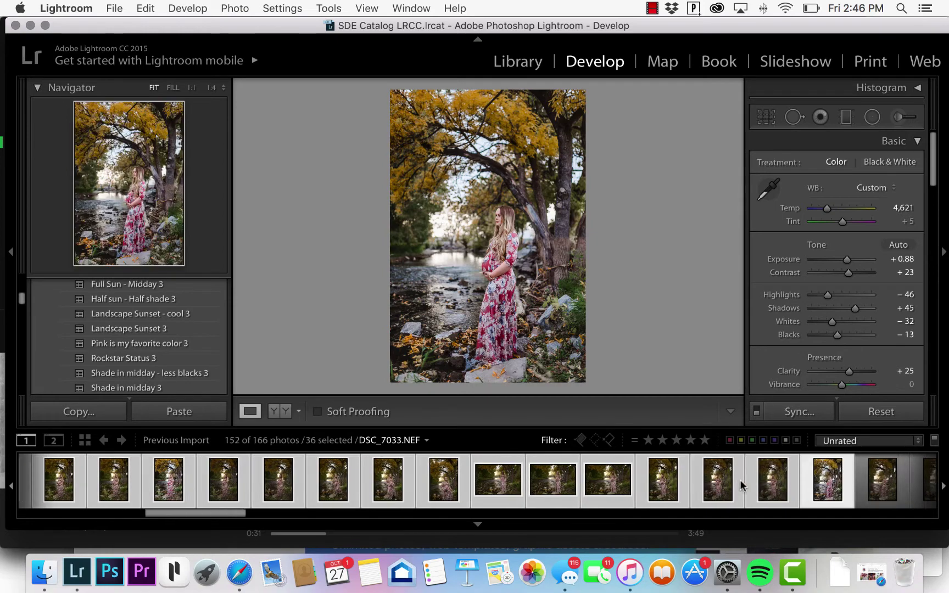
scroll(742, 484, left, 5)
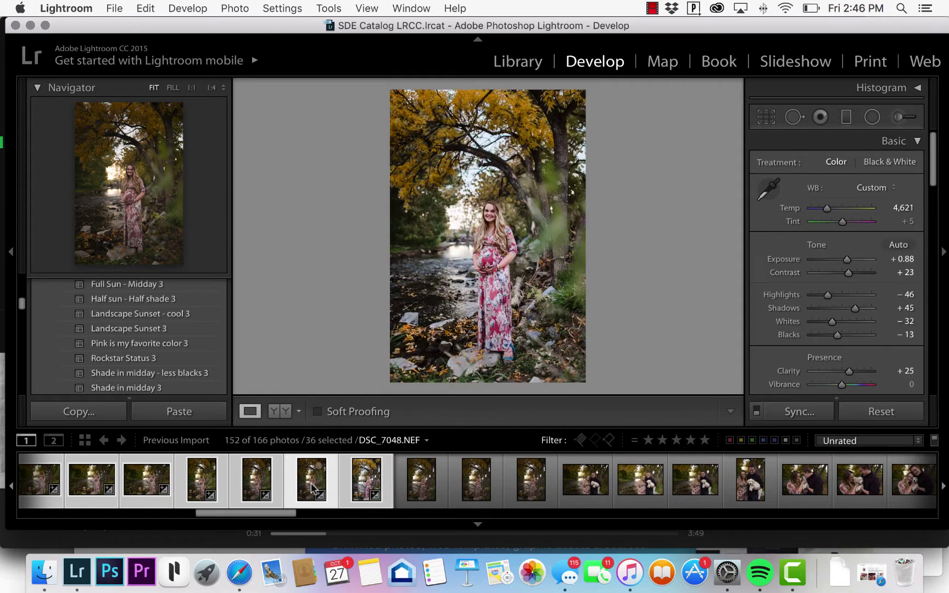
drag(837, 335, 841, 333)
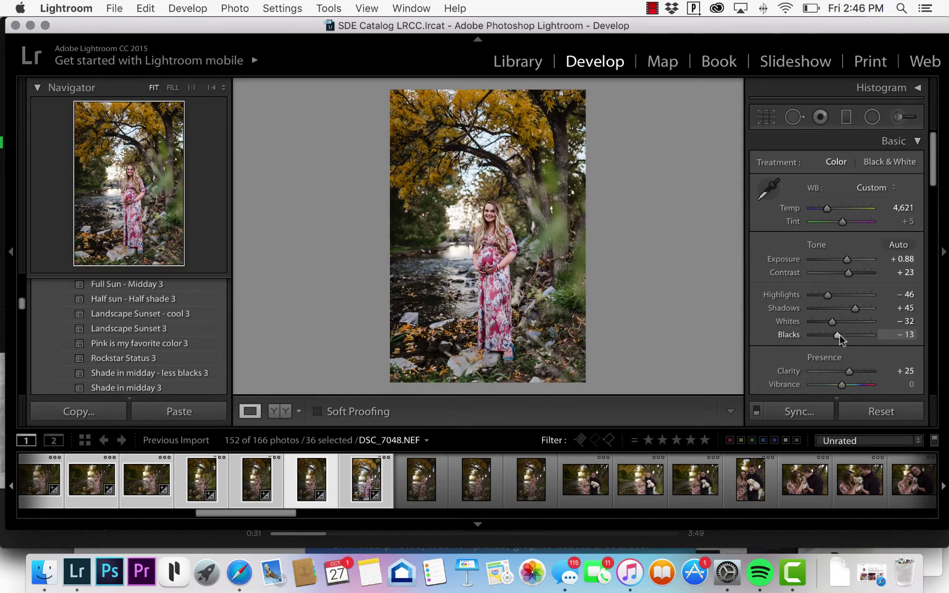
drag(846, 259, 848, 258)
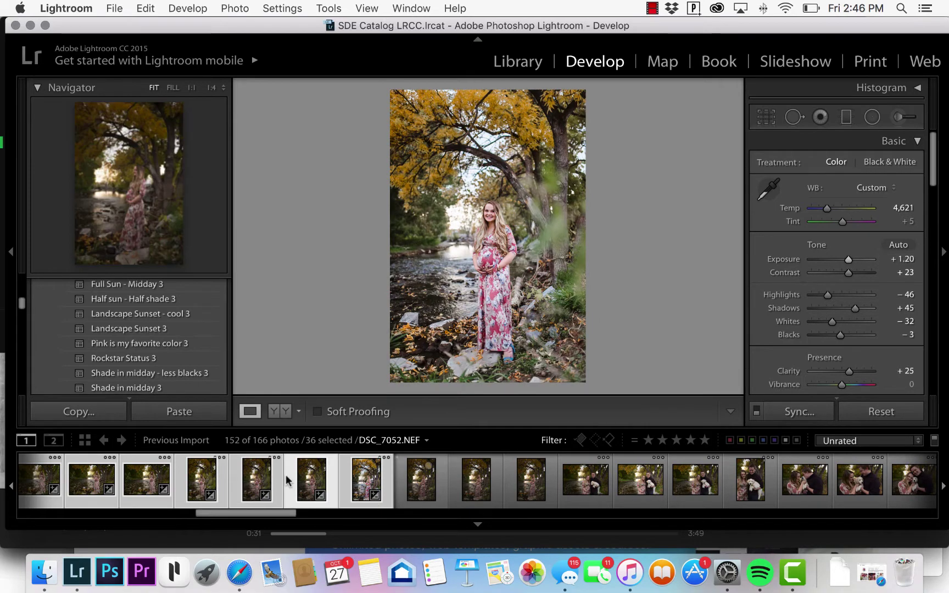
Step: Examine the unedited couple portraits DSC_7084.NEF and DSC_7161.NEF further along the filmstrip
drag(211, 515, 6, 514)
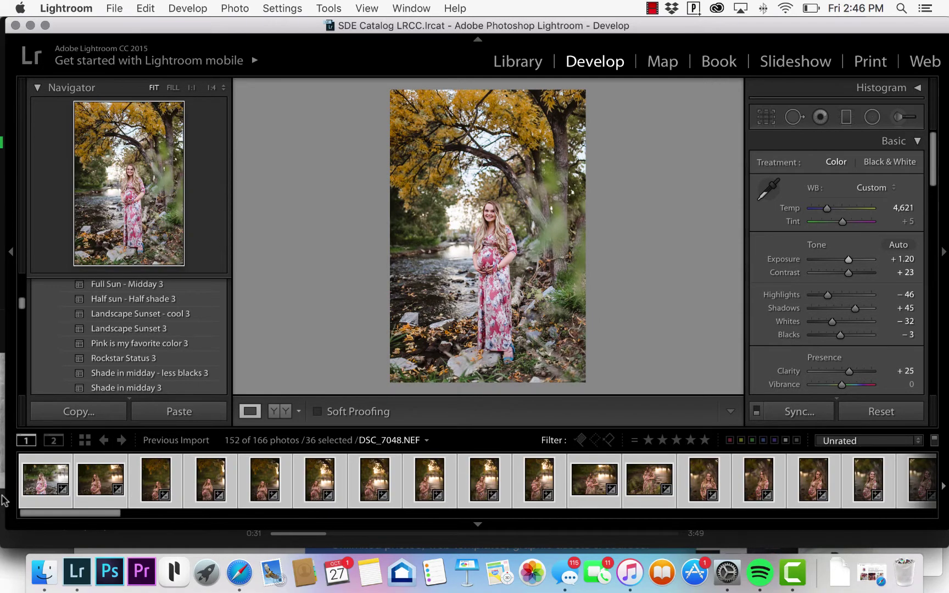
scroll(358, 479, right, 10)
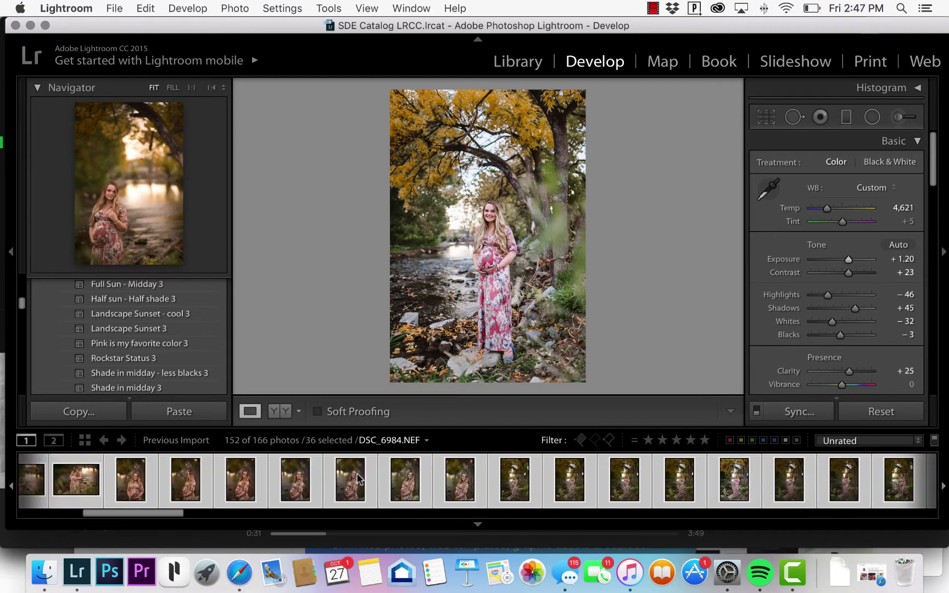
scroll(358, 479, right, 10)
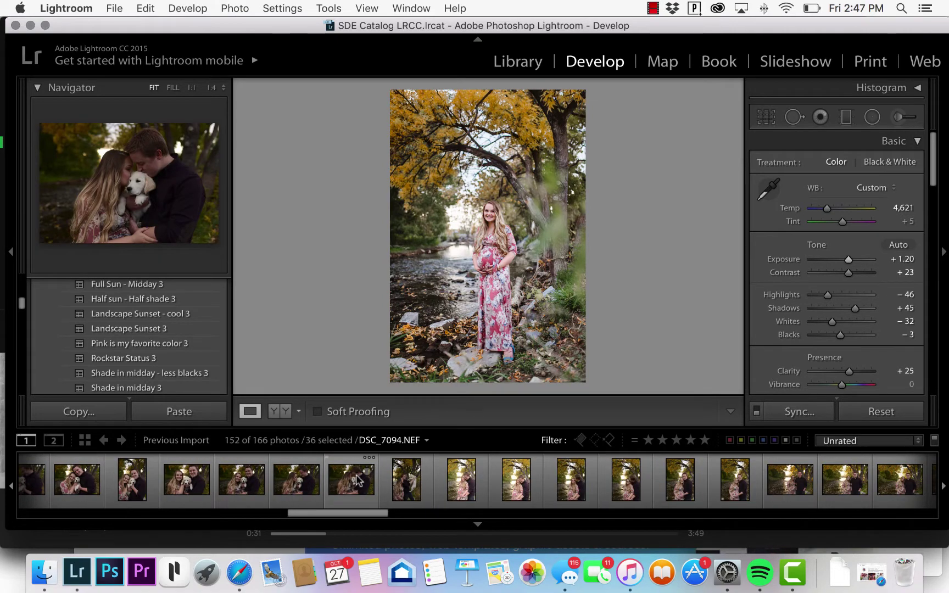
scroll(357, 478, right, 2)
click(171, 487)
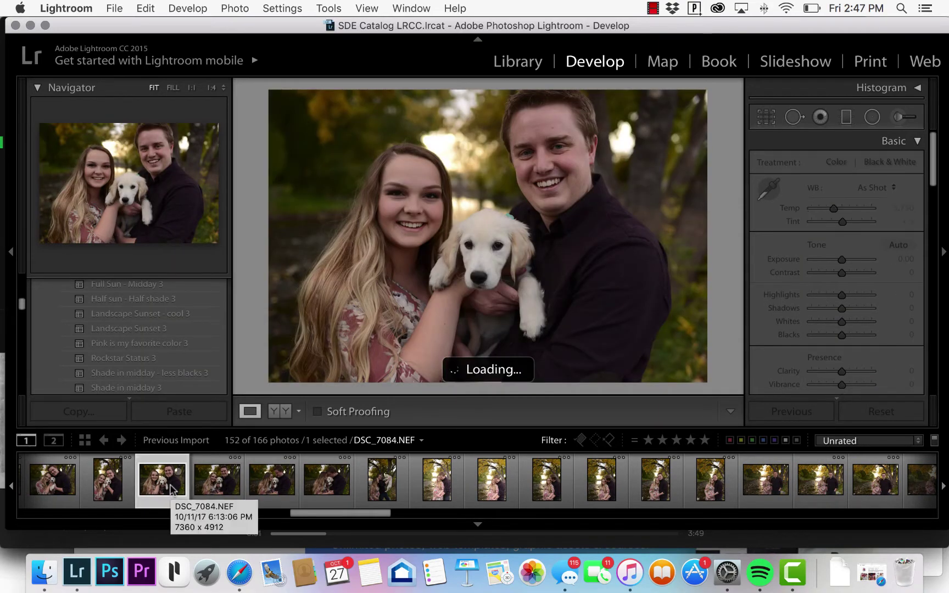
scroll(170, 486, right, 10)
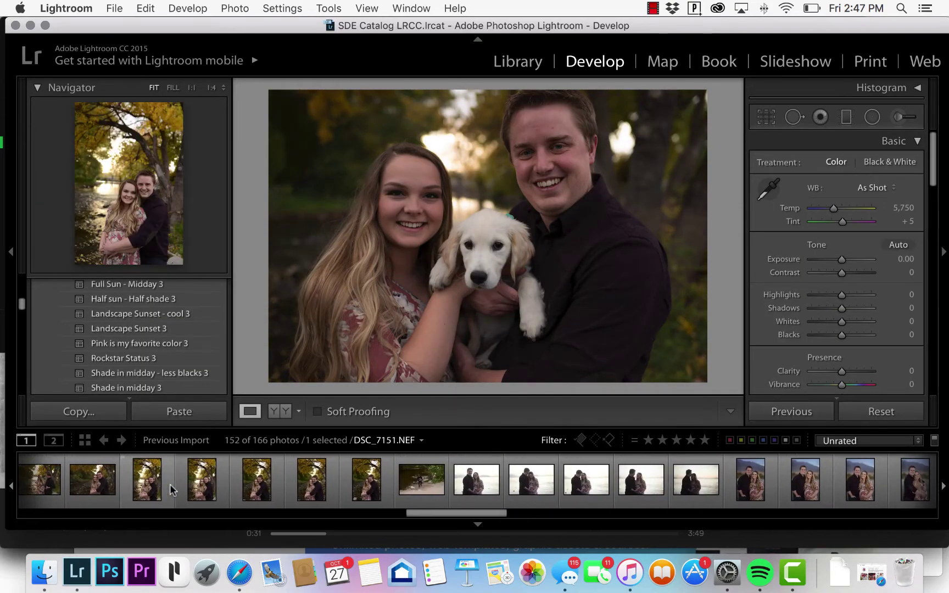
scroll(170, 485, right, 1)
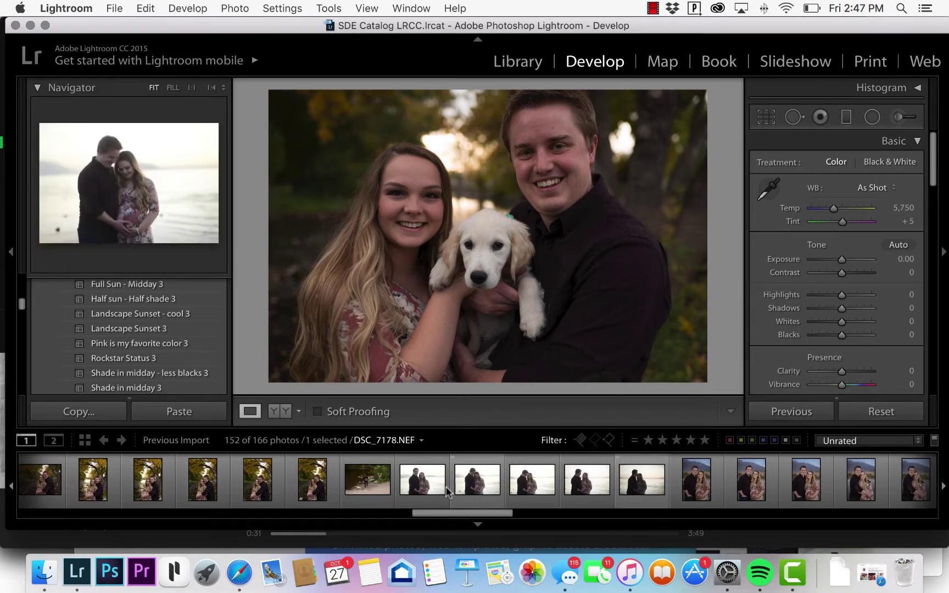
click(308, 491)
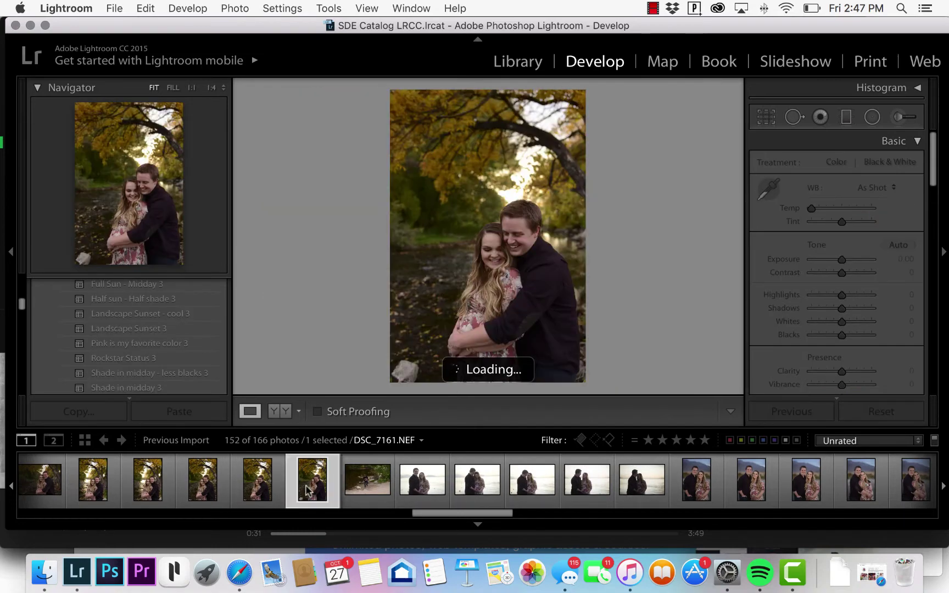
scroll(308, 491, left, 10)
scroll(308, 490, left, 8)
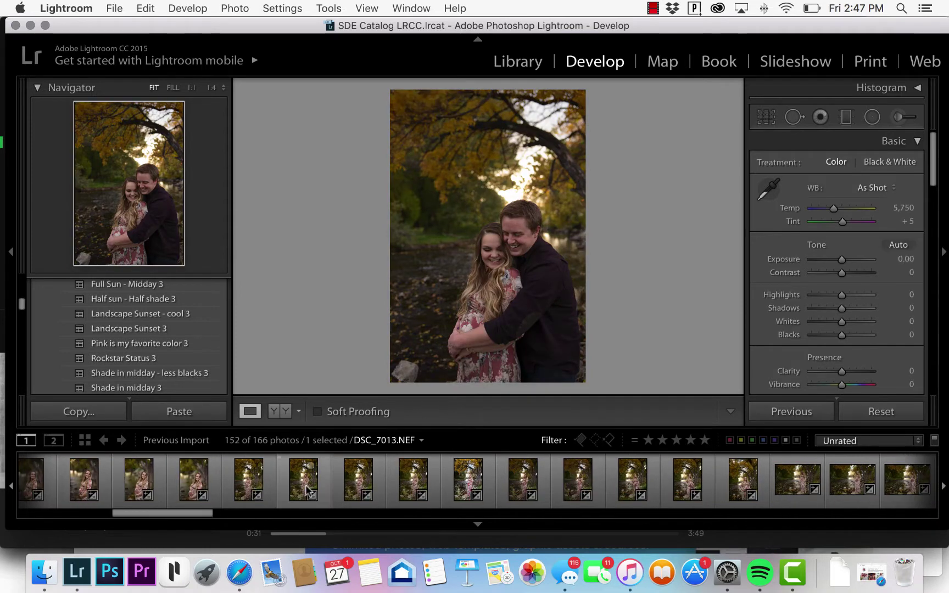
Step: Review the synchronized edit on the closer portrait DSC_7008.NEF and its neighbours and on the tree portraits DSC_7029.NEF and DSC_7030.NEF
click(199, 488)
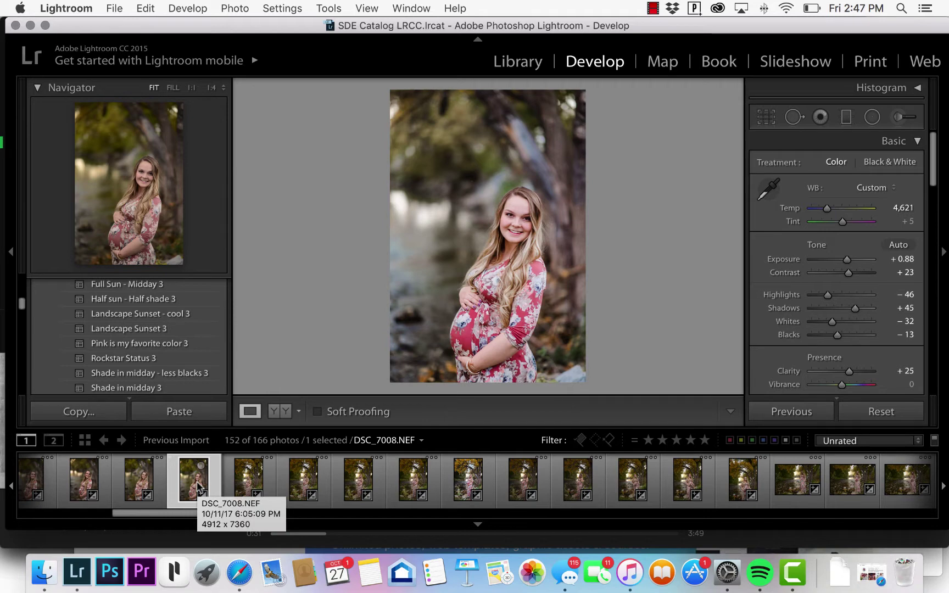
key(Left)
key(Left)
key(Left)
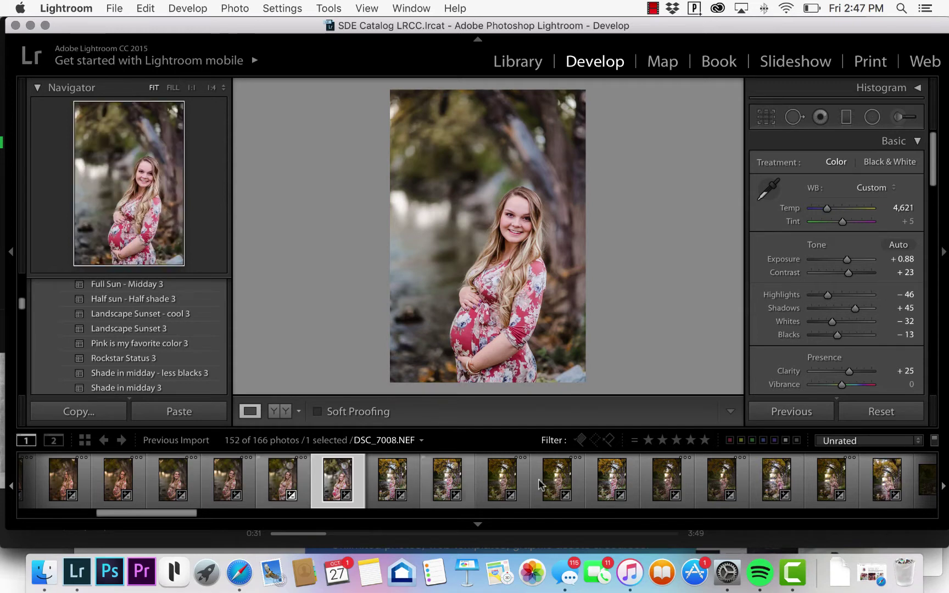
click(774, 483)
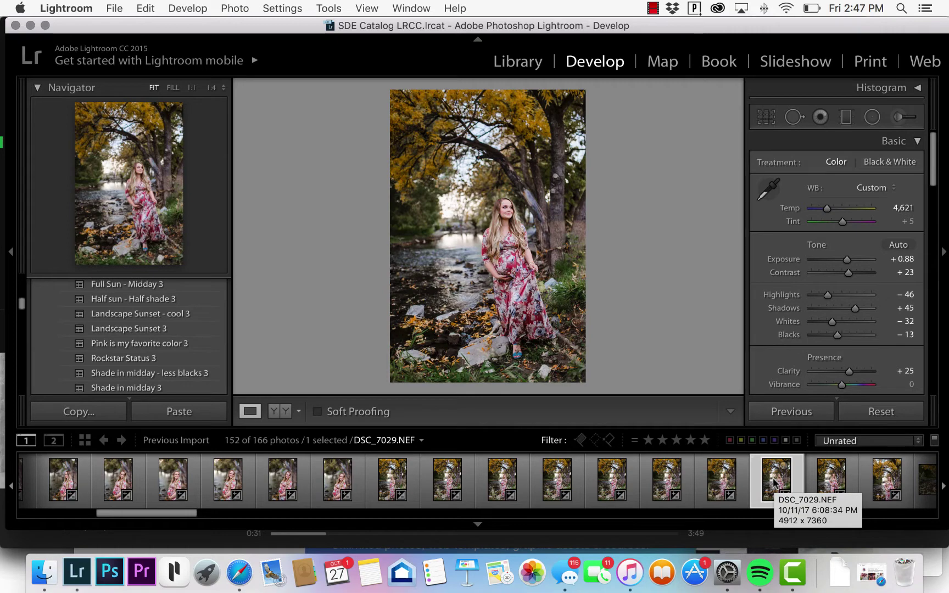
click(746, 485)
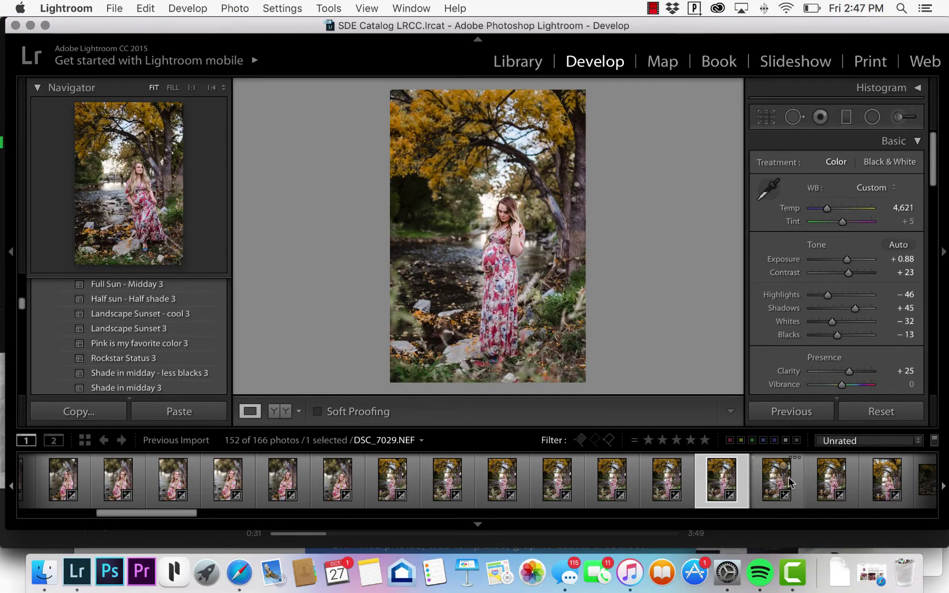
click(821, 483)
click(819, 482)
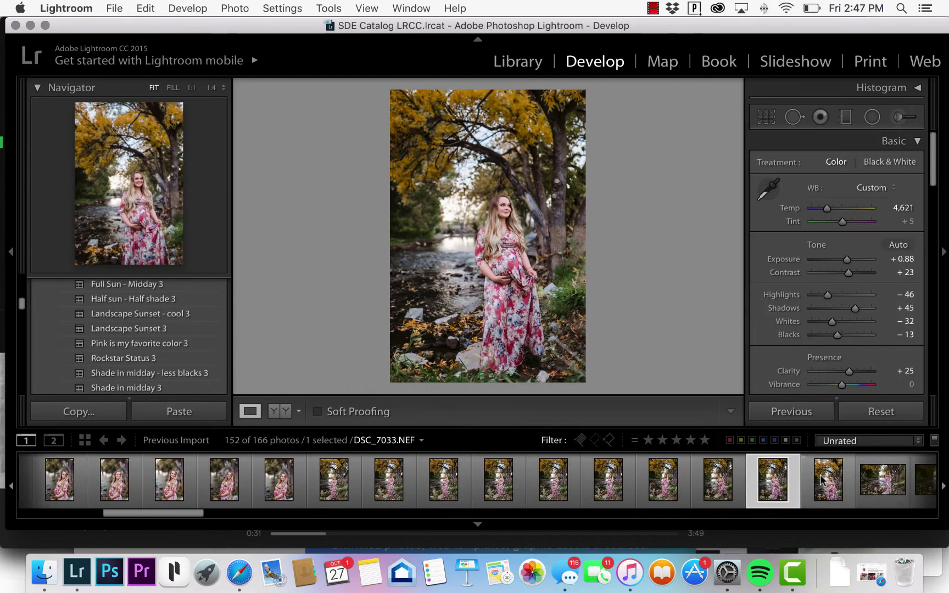
Step: Compare the synchronized look across the landscape shots DSC_7037.NEF and DSC_7039.NEF and the vertical tree portraits from DSC_7030.NEF through DSC_7049.NEF
click(850, 490)
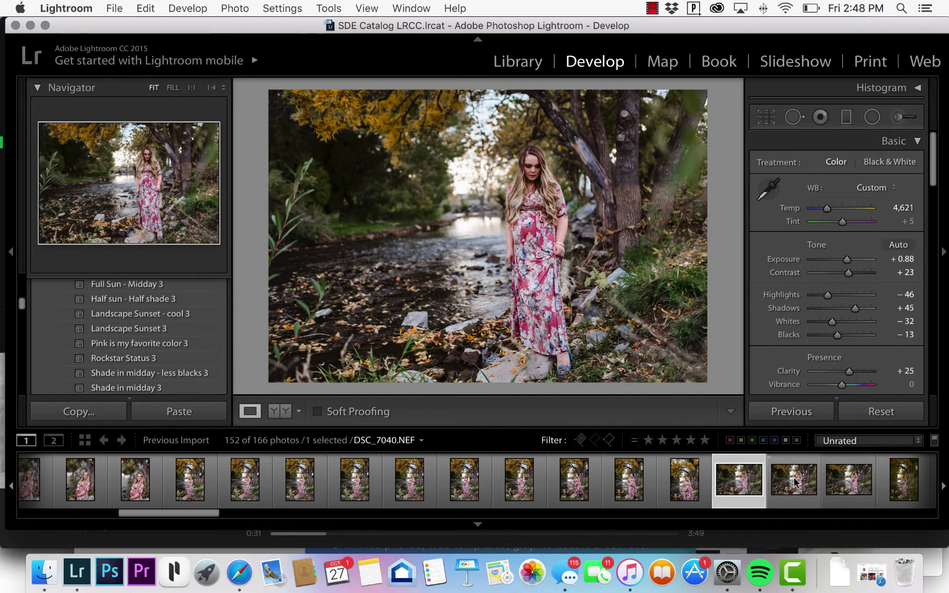
click(794, 482)
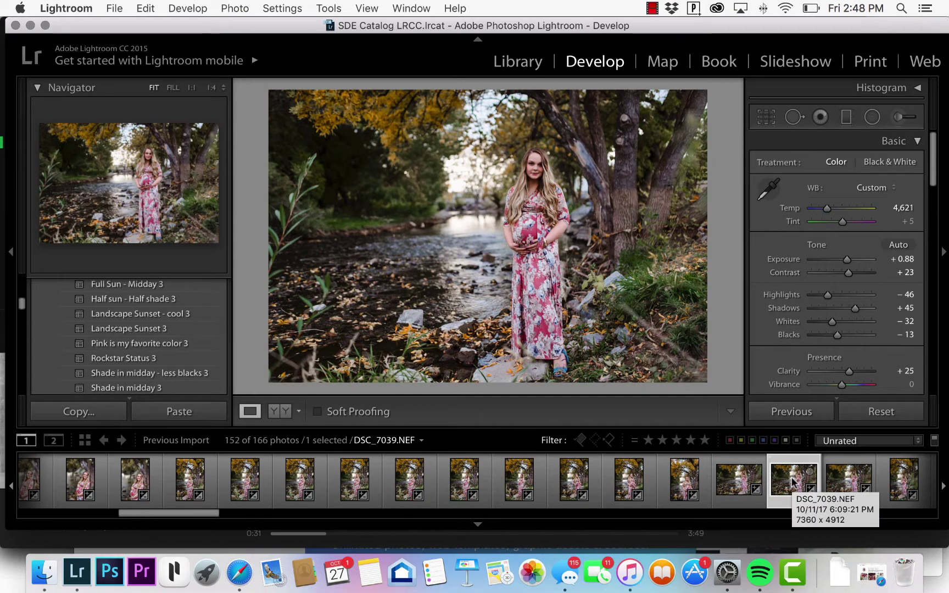
click(738, 487)
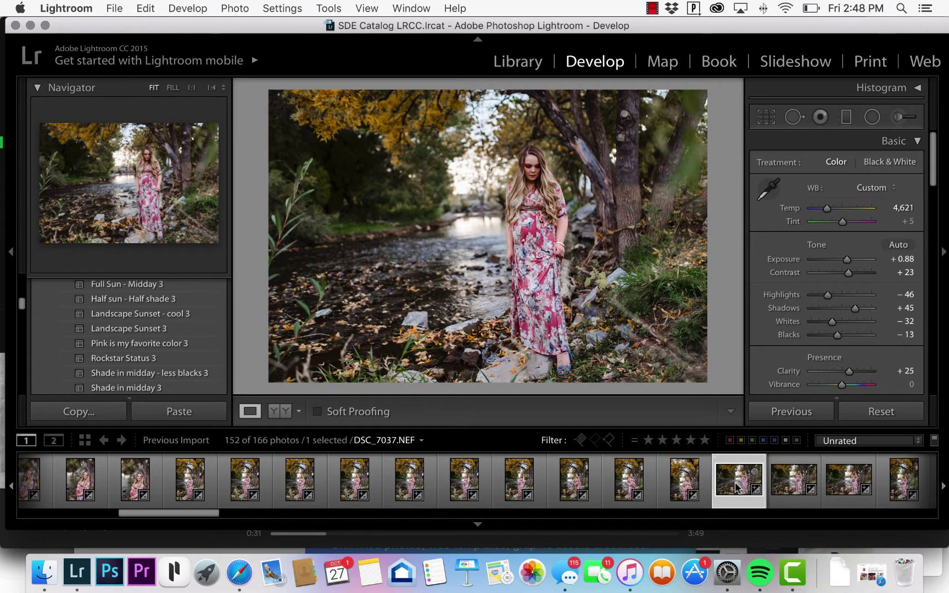
click(687, 485)
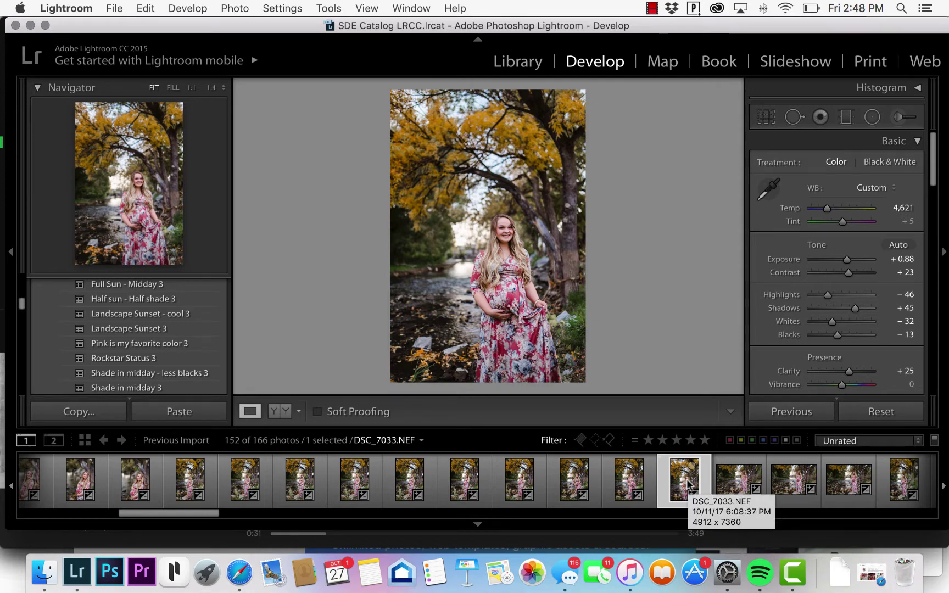
scroll(672, 475, up, 1)
click(658, 483)
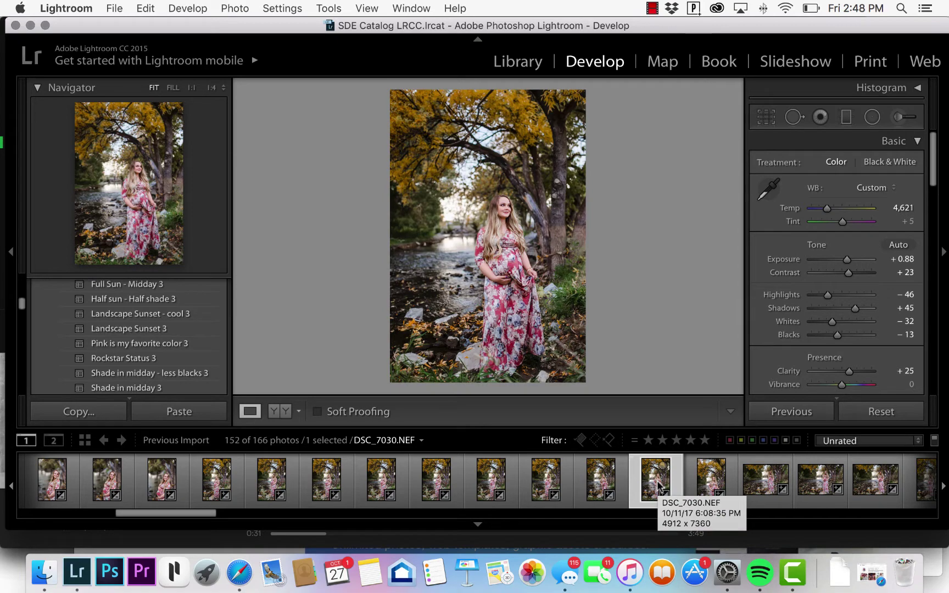
key(Left)
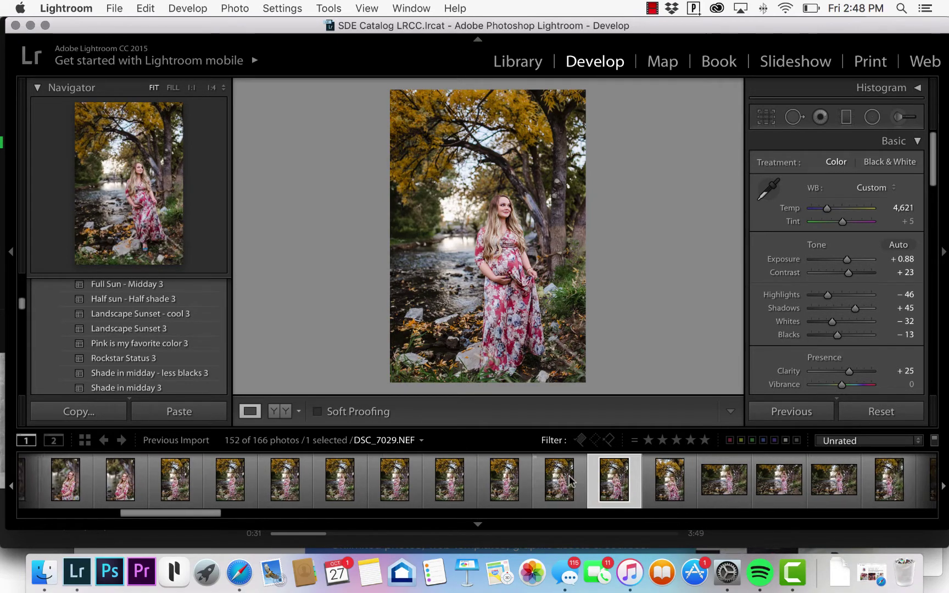
scroll(570, 479, right, 7)
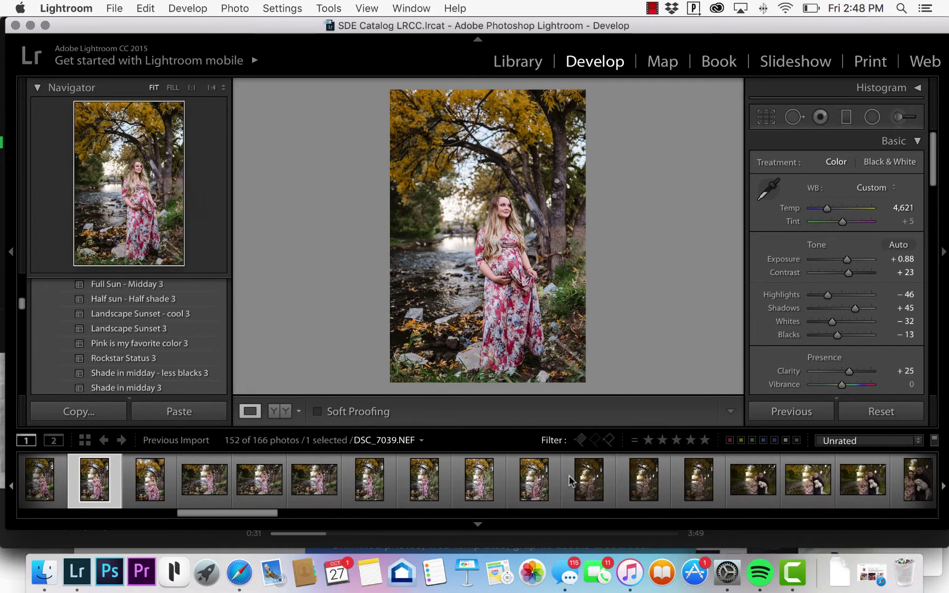
click(531, 489)
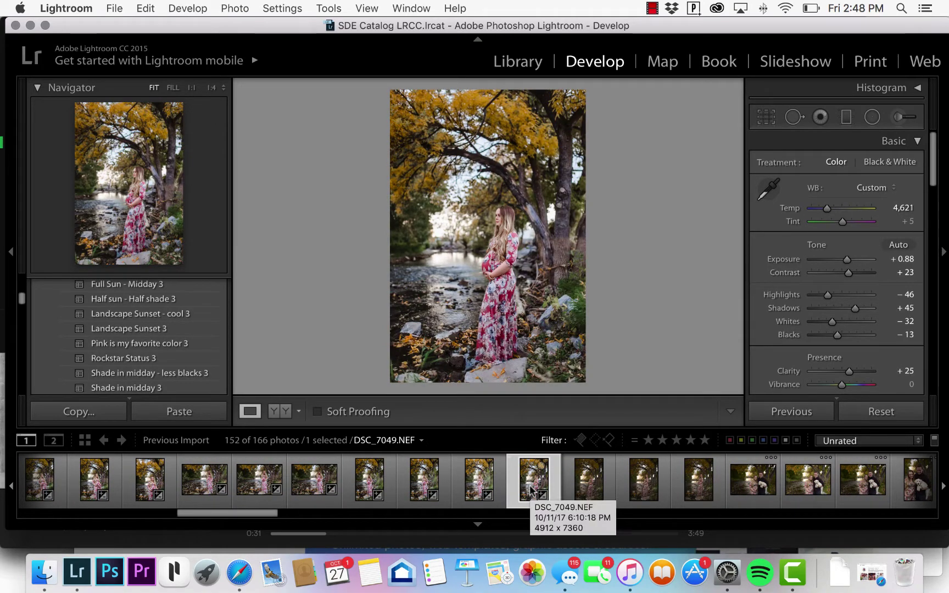
key(XF86AudioRaiseVolume)
key(XF86AudioRaiseVolume)
key(XF86AudioRaiseVolume)
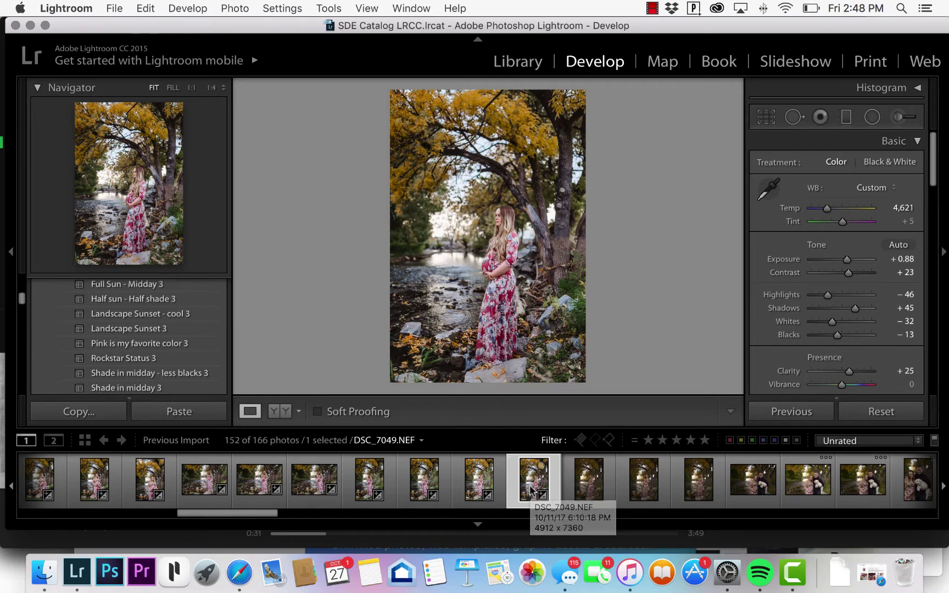
click(421, 490)
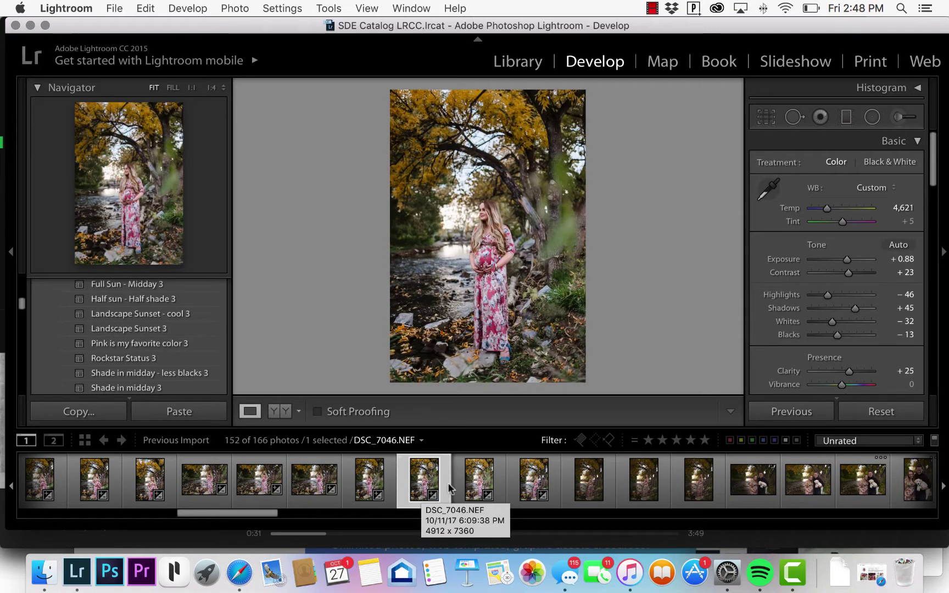
Step: Synchronize the develop settings of DSC_7049.NEF to all following photos through the vertical puppy portrait right after DSC_7094.NEF, skipping the settings dialog
click(534, 489)
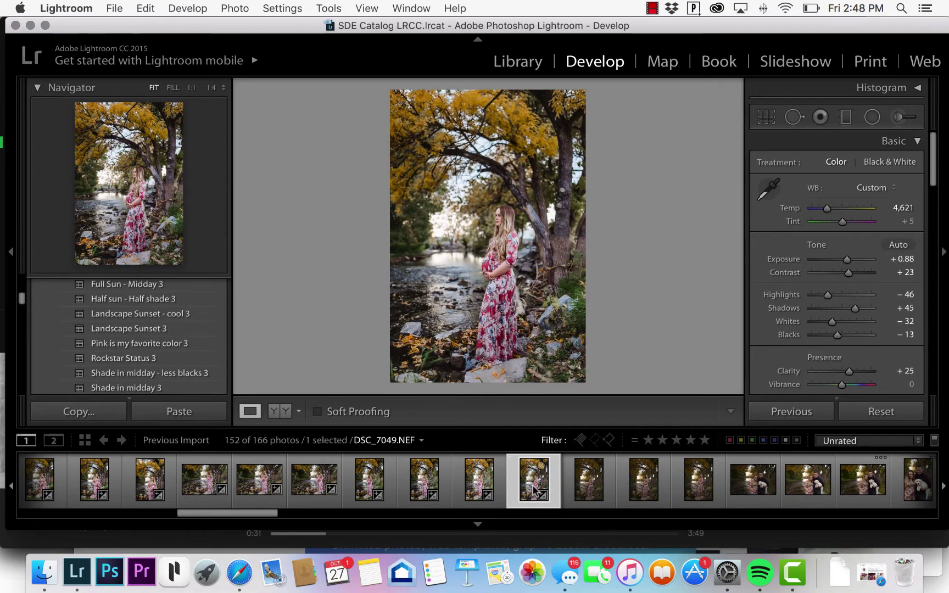
scroll(604, 481, right, 5)
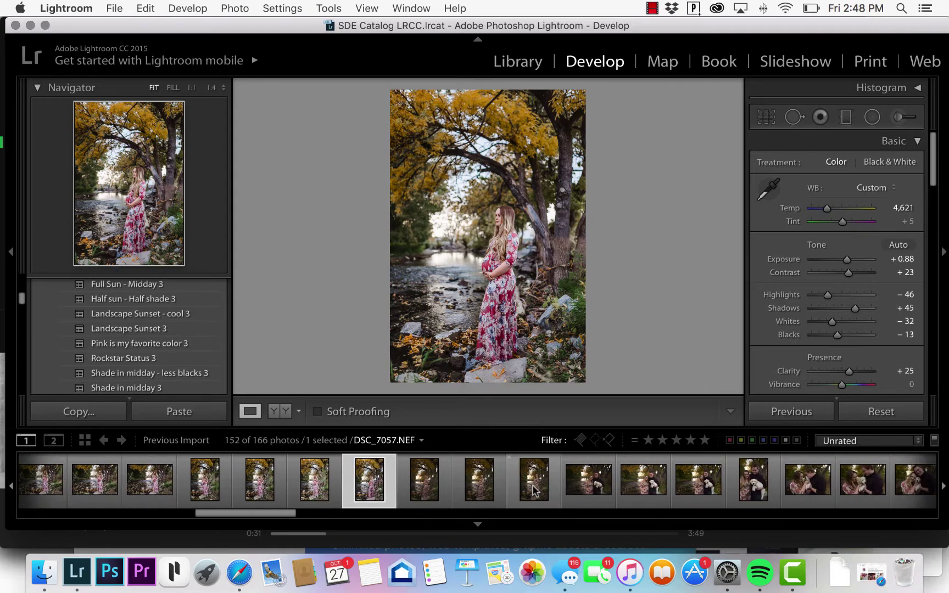
scroll(705, 486, right, 1)
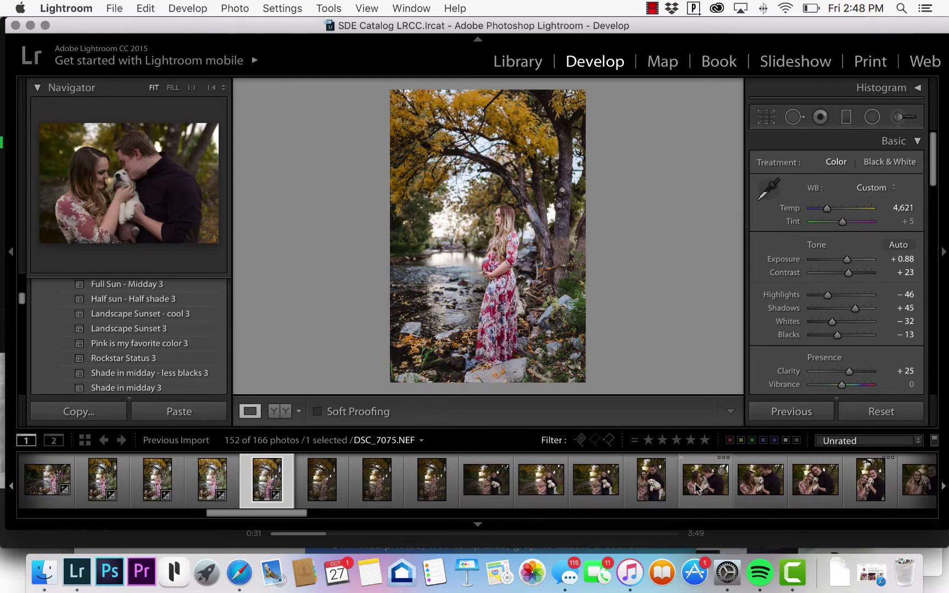
scroll(696, 488, right, 6)
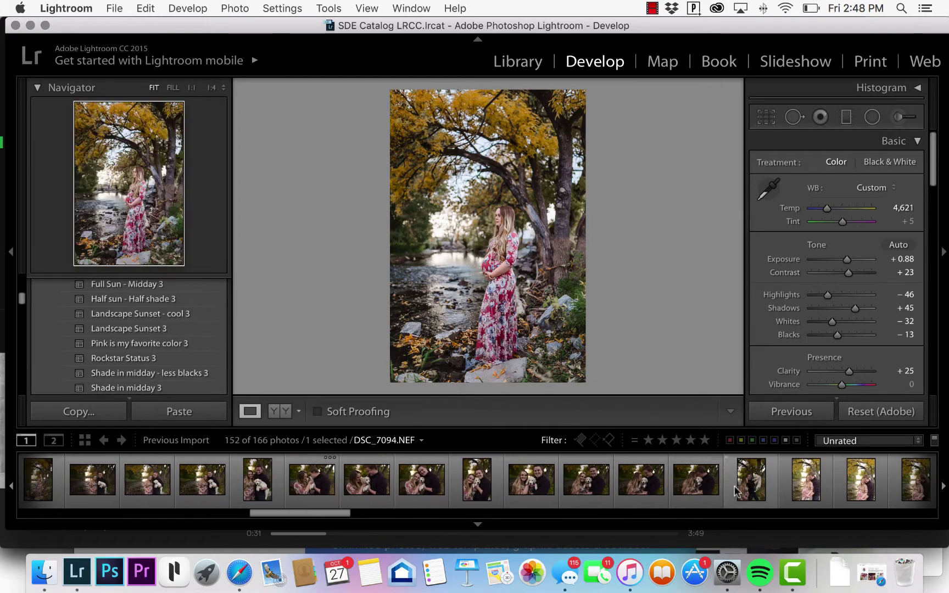
shift+click(751, 479)
click(817, 419)
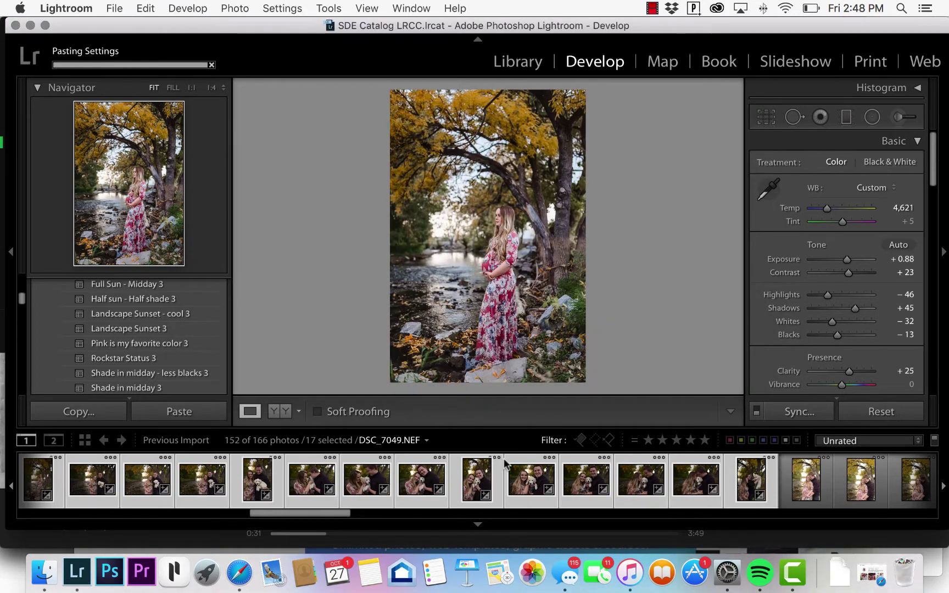
Step: Check the applied settings on the couple-and-puppy portraits DSC_7084.NEF and DSC_7080.NEF
click(516, 483)
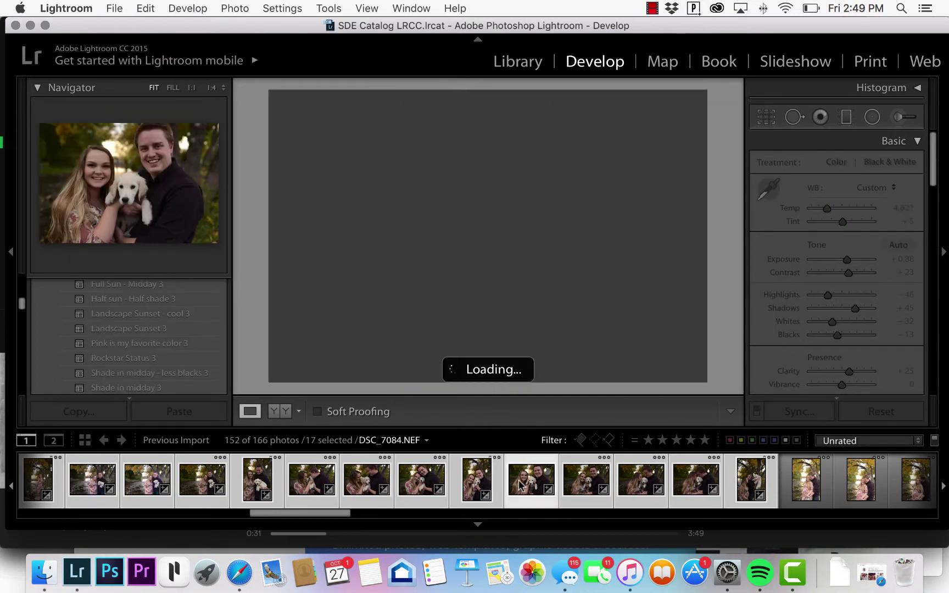
click(413, 495)
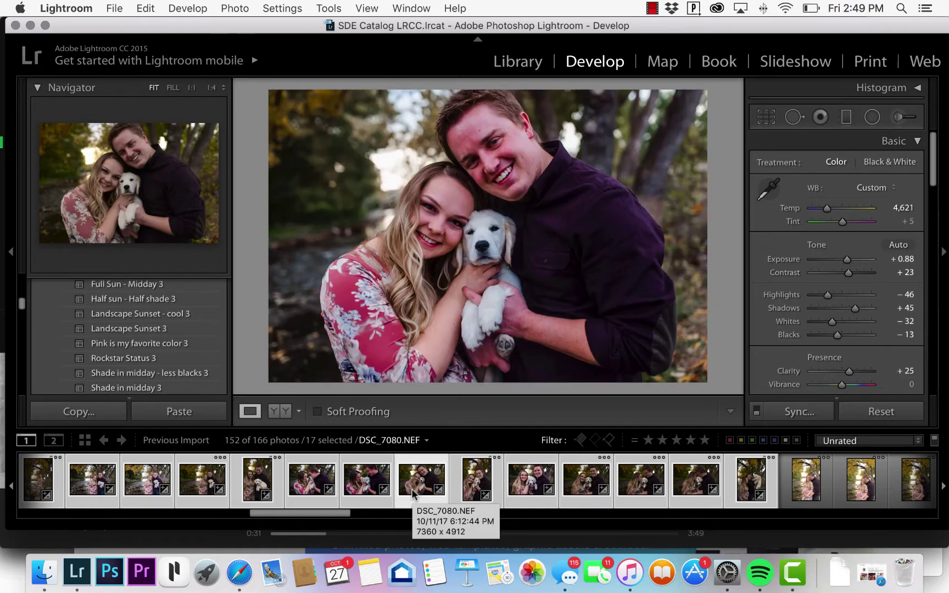
Step: Set DSC_7080.NEF to Temp 4,030, Tint −12 and Exposure +1.36, and synchronize its settings to the following photos through DSC_7098.NEF
drag(841, 223, 840, 224)
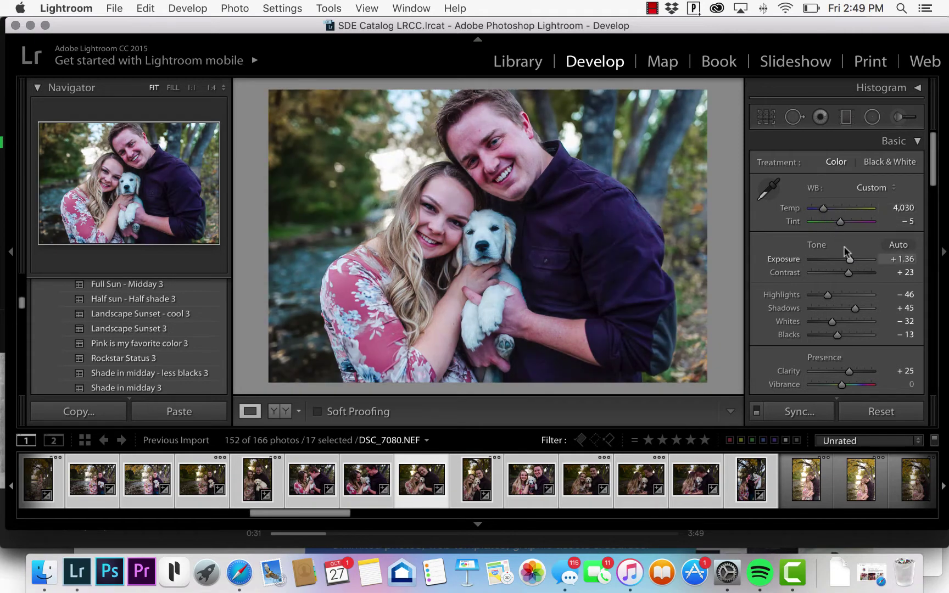
drag(840, 222, 839, 222)
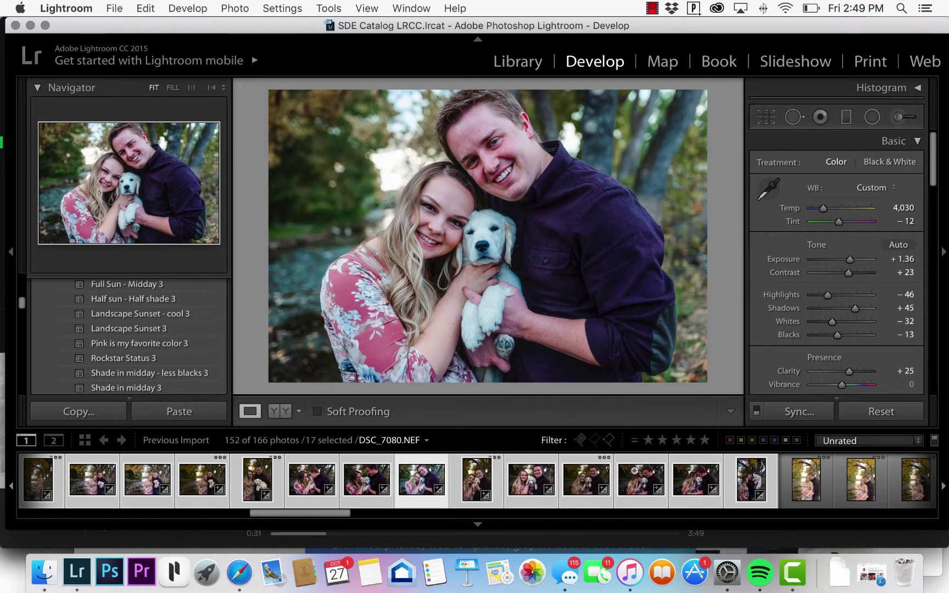
shift+click(751, 479)
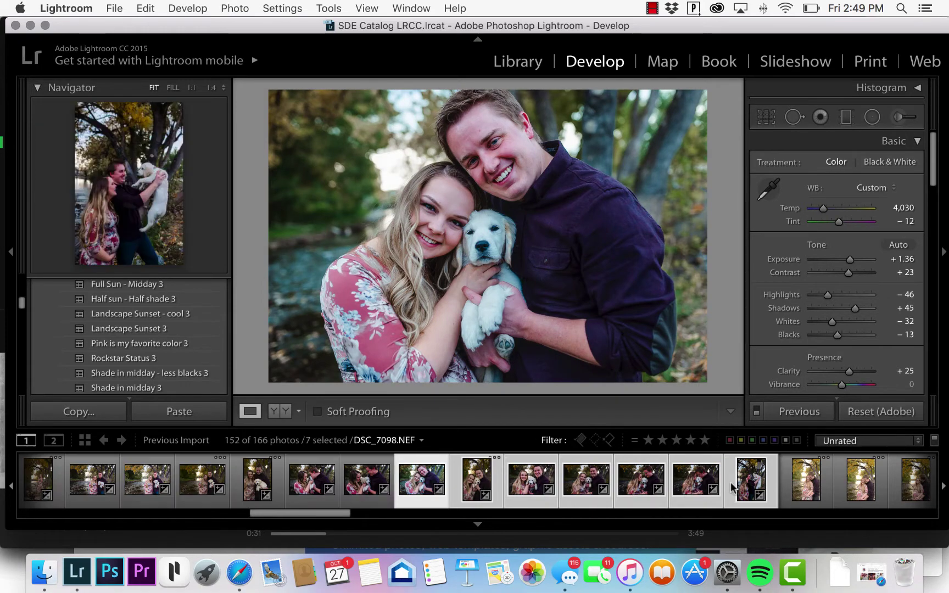
click(789, 412)
key(Return)
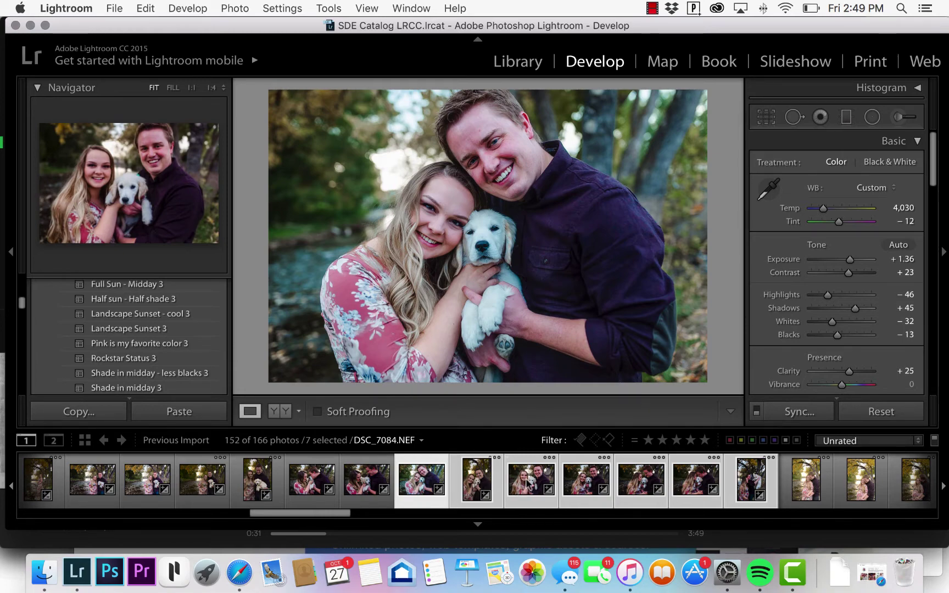
Step: Check the synchronized look on DSC_7084.NEF and the neighbouring couple-and-puppy portraits
click(526, 483)
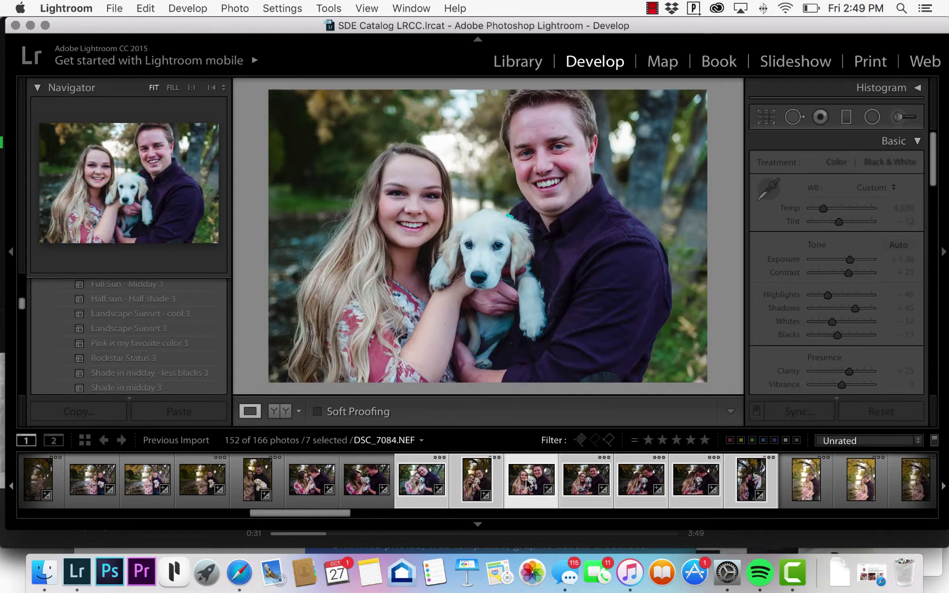
scroll(526, 484, down, 1)
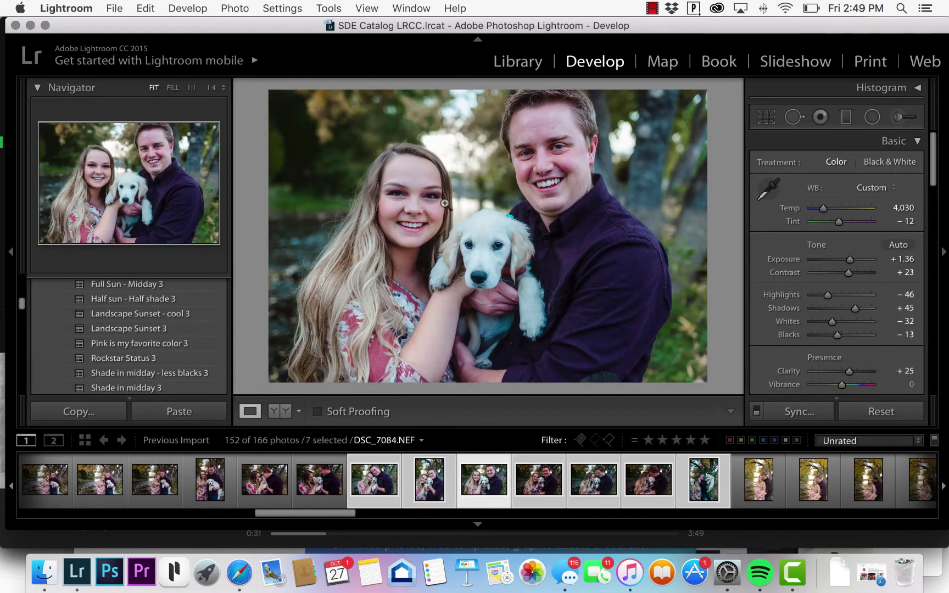
scroll(634, 495, down, 8)
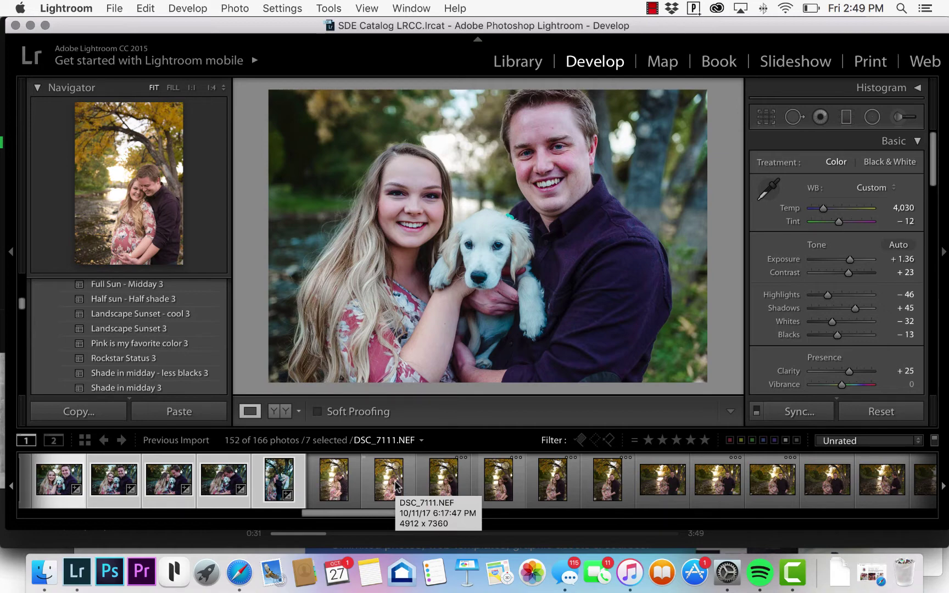
Step: Examine the lighting of the unedited riverside shots, viewing DSC_7108.NEF, DSC_7126.NEF, DSC_7128.NEF, DSC_7131.NEF and DSC_7161.NEF
click(328, 487)
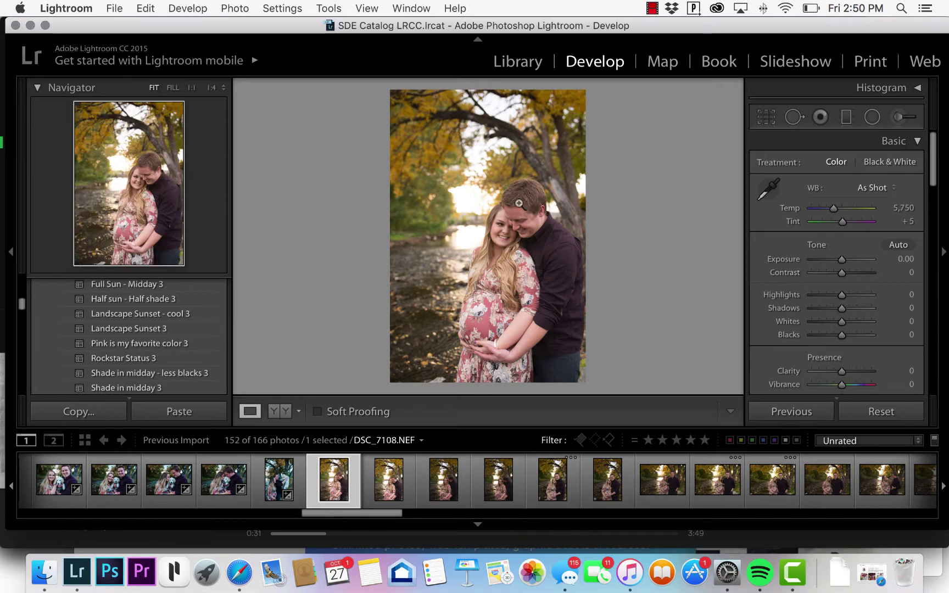
click(553, 480)
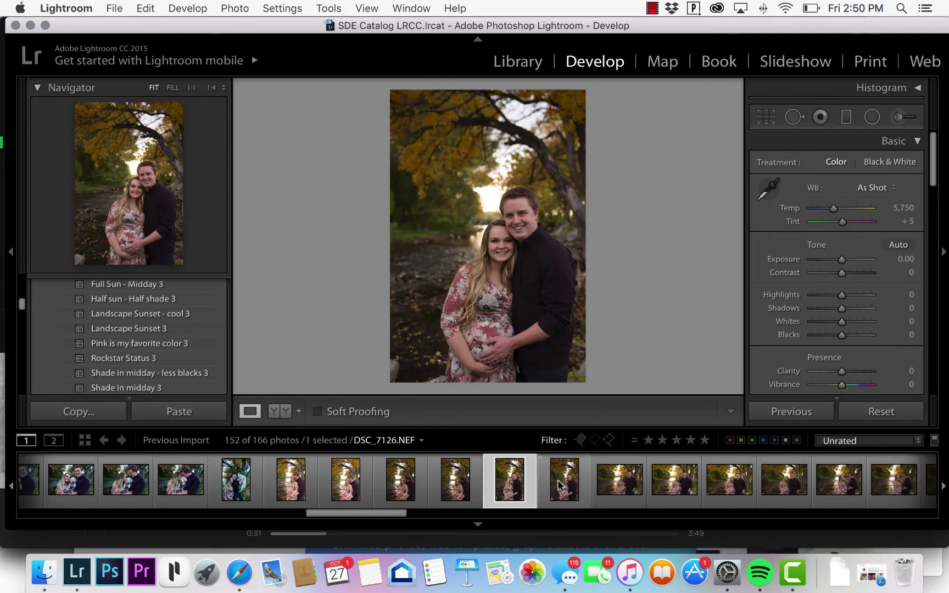
click(604, 490)
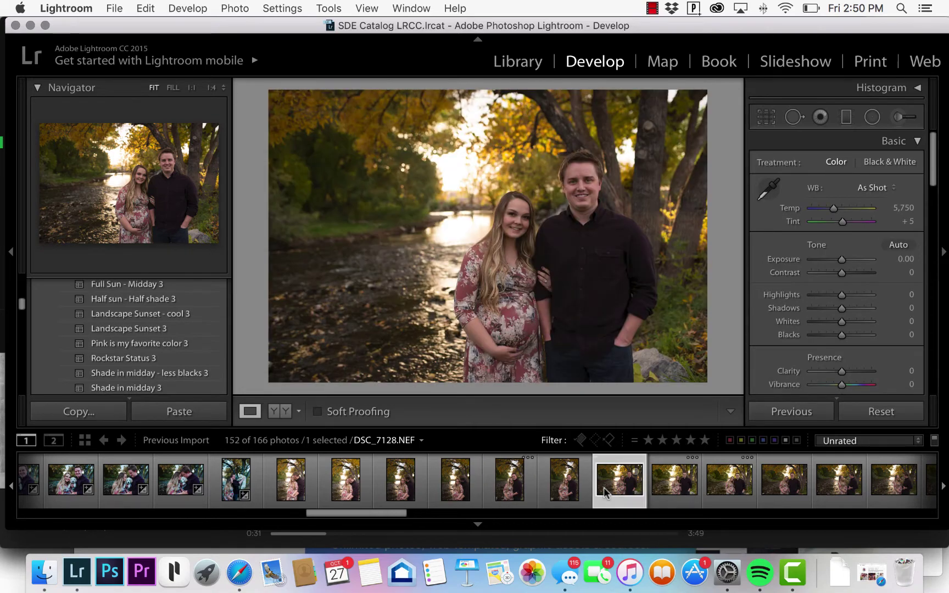
scroll(604, 488, right, 2)
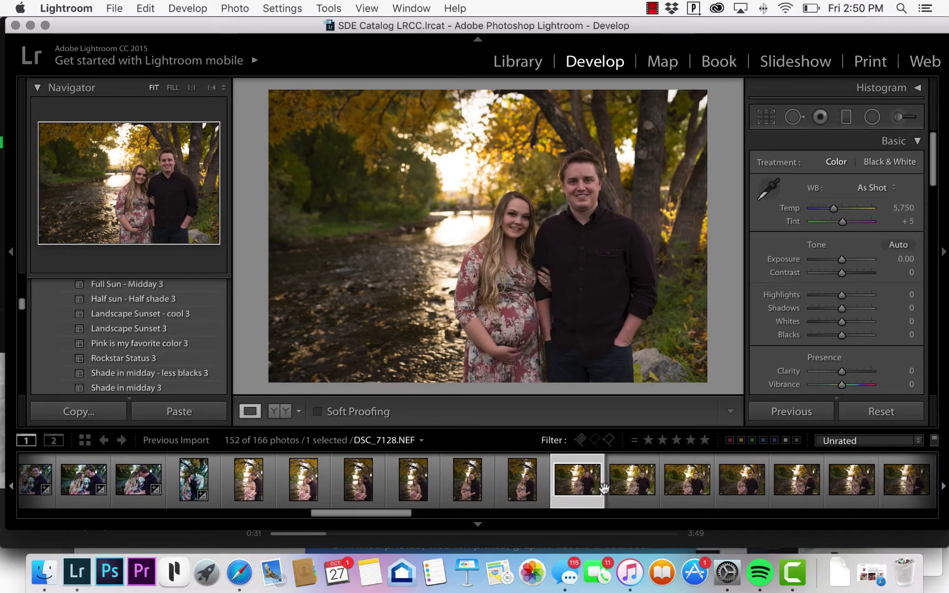
click(688, 486)
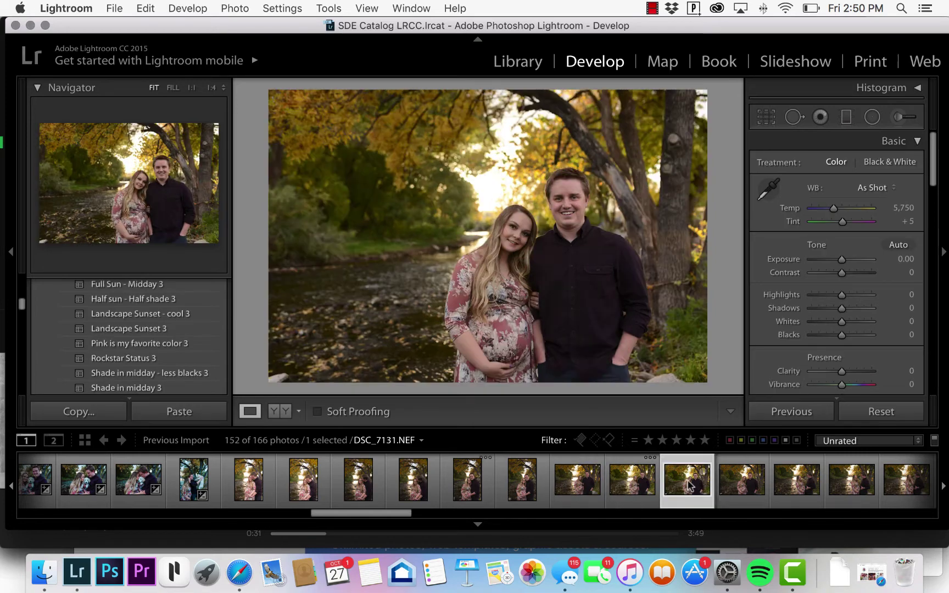
scroll(690, 486, right, 3)
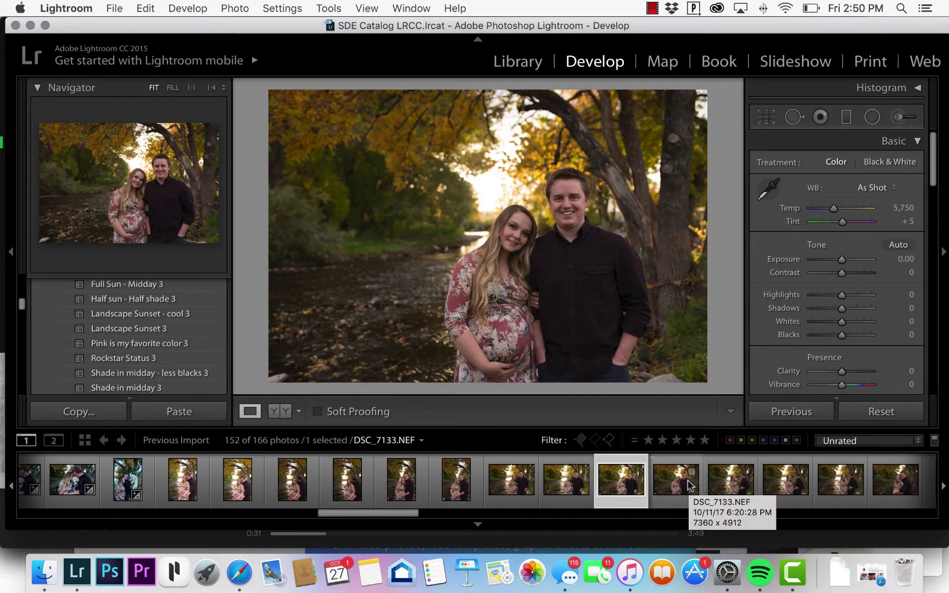
scroll(690, 485, right, 3)
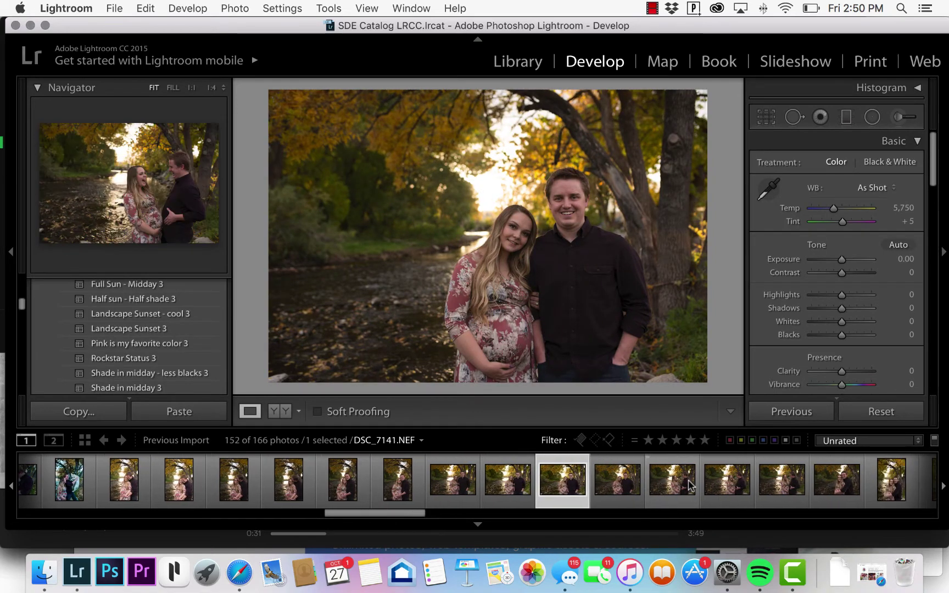
scroll(714, 485, right, 5)
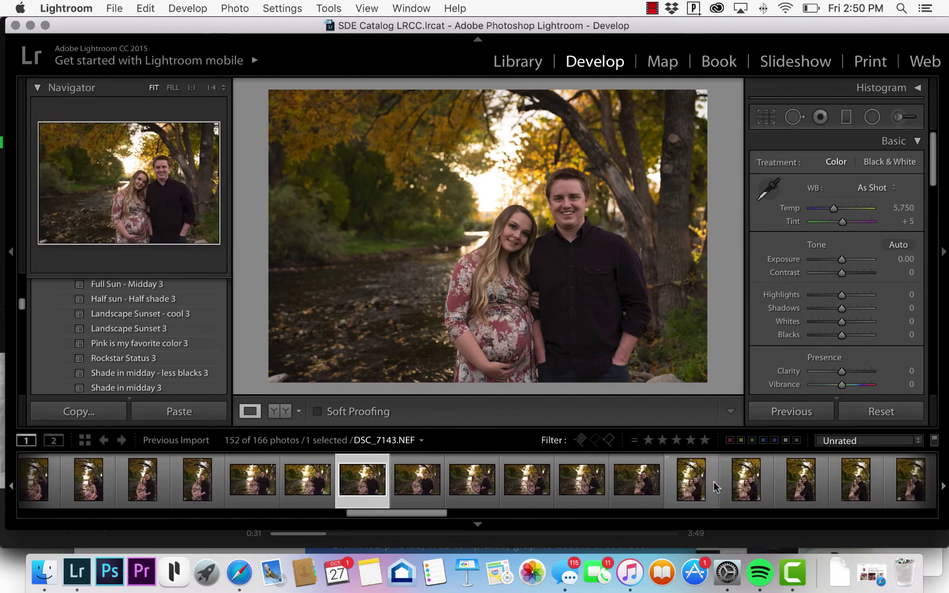
scroll(704, 487, right, 5)
click(744, 488)
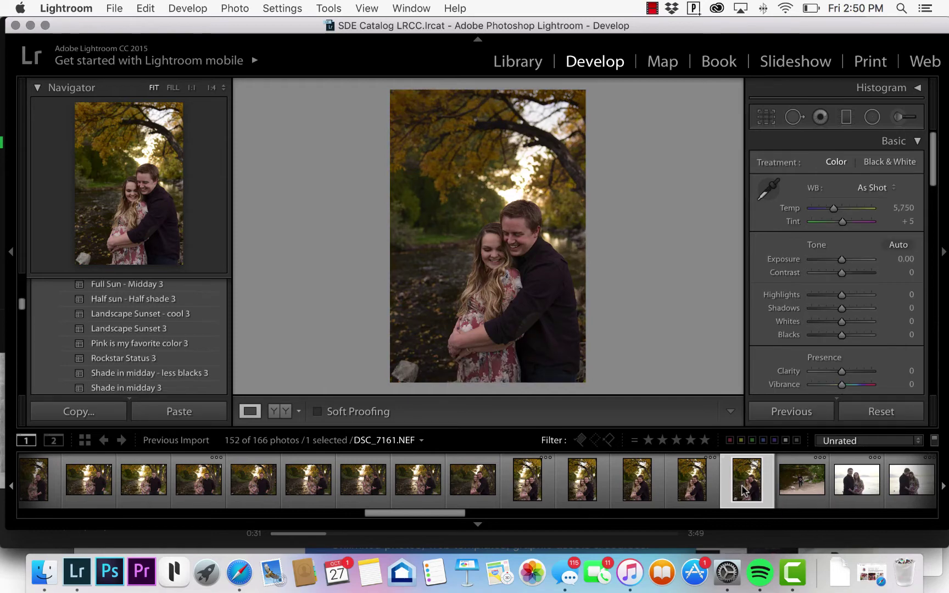
Step: Look over the backlit lakeside portrait DSC_7181.NEF, and select the vertical mountain portrait DSC_7191.NEF for editing
scroll(745, 491, right, 8)
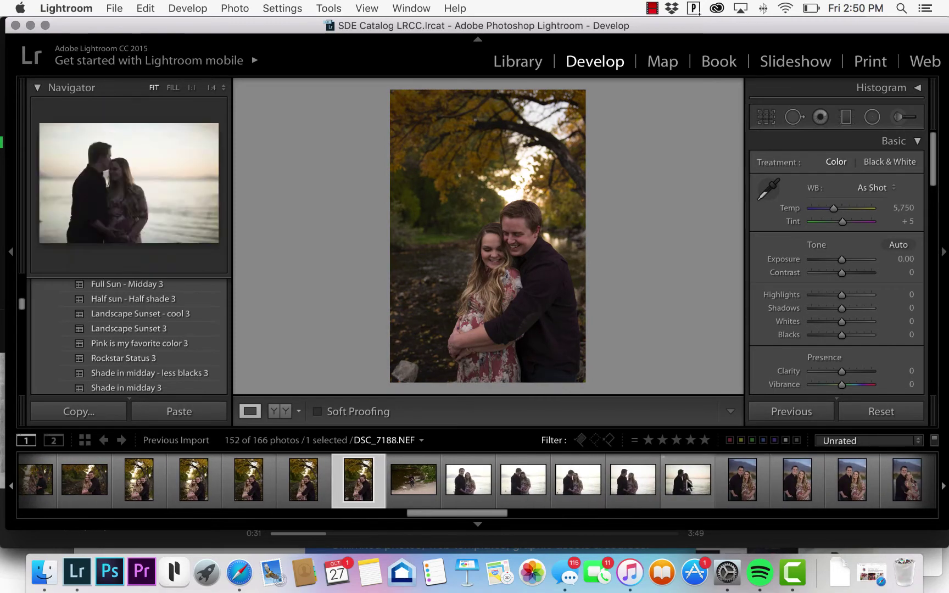
click(469, 491)
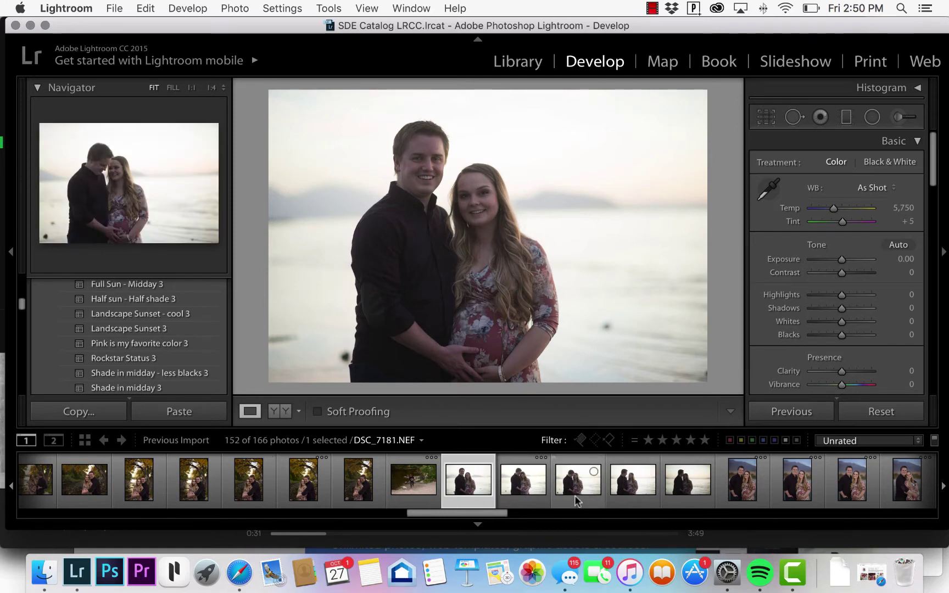
scroll(574, 495, right, 3)
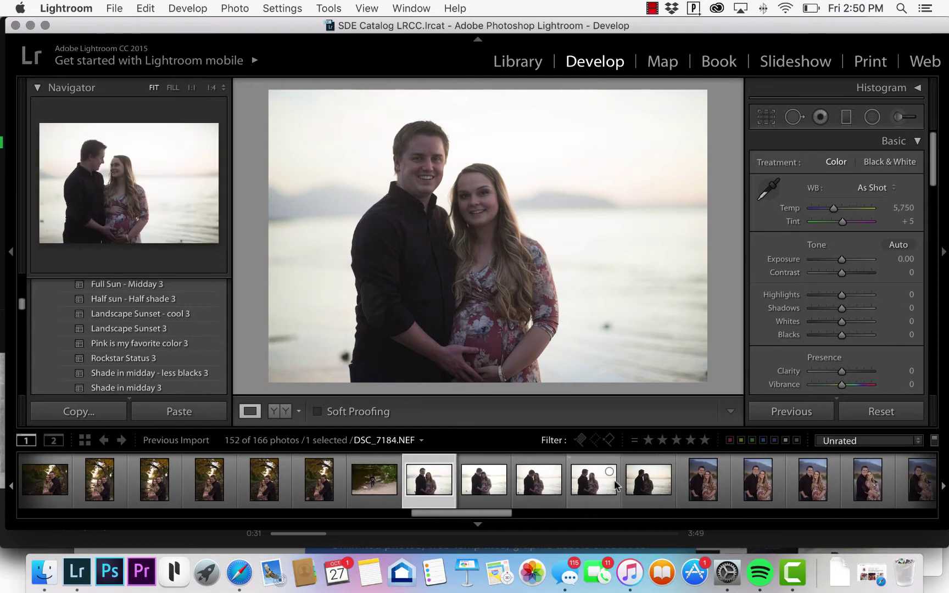
scroll(633, 487, right, 5)
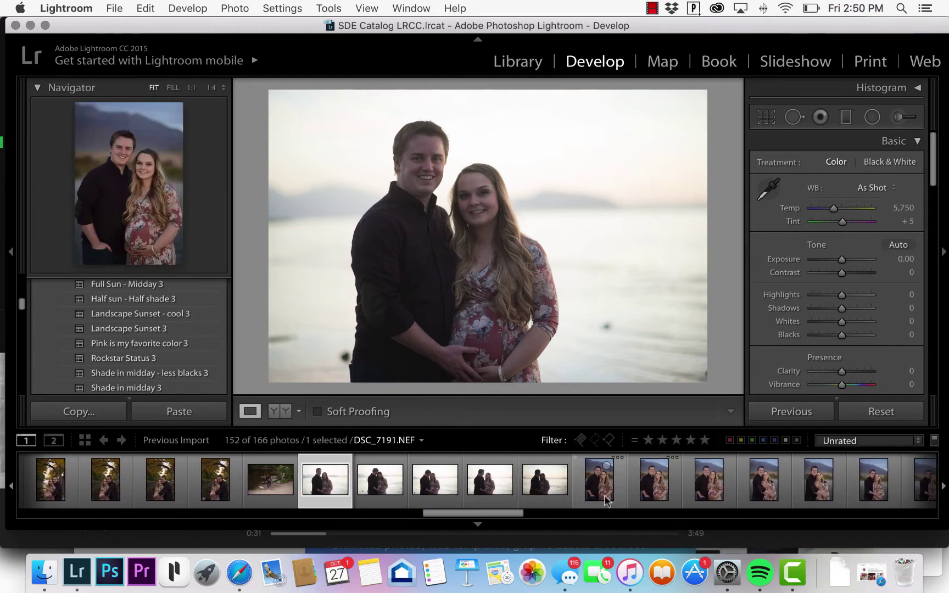
click(599, 476)
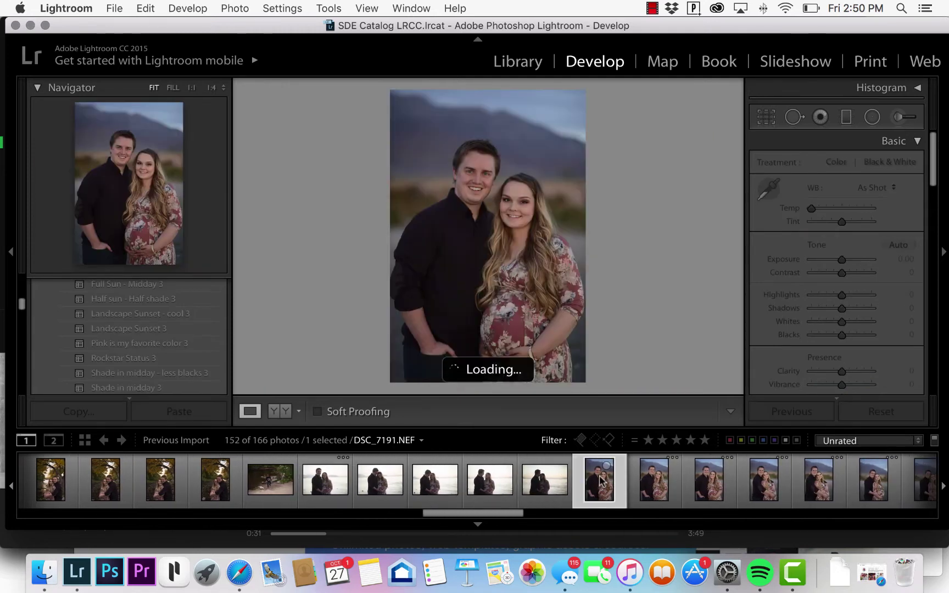
scroll(599, 481, right, 3)
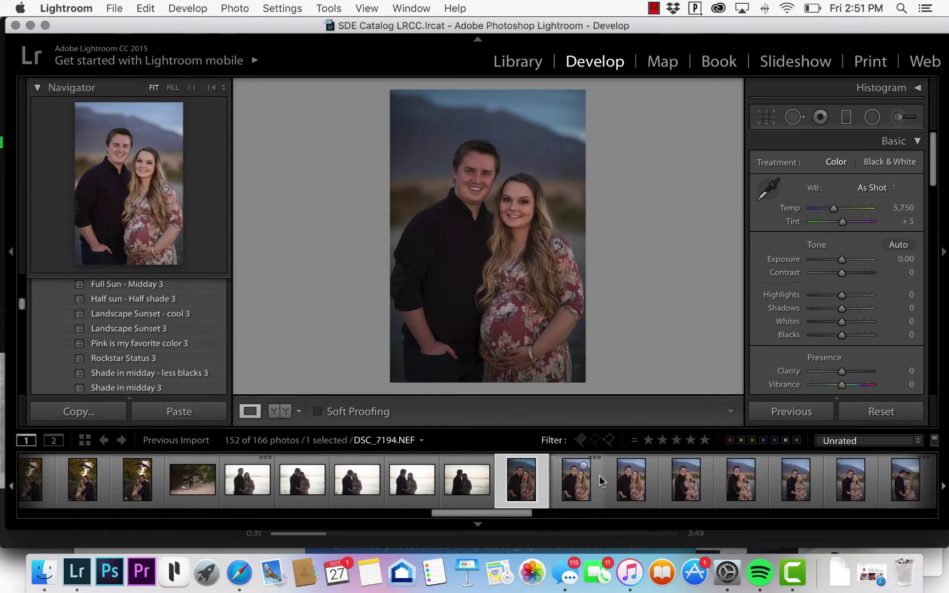
Step: Try the Half sun - Half shade 3 preset from McKenzie's Presets on DSC_7191.NEF
scroll(128, 308, up, 3)
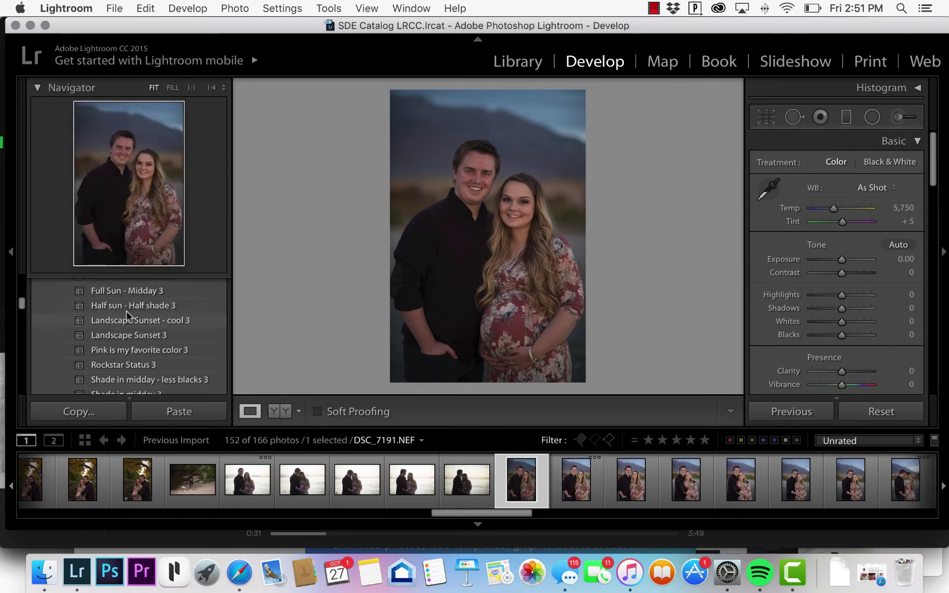
scroll(128, 314, up, 5)
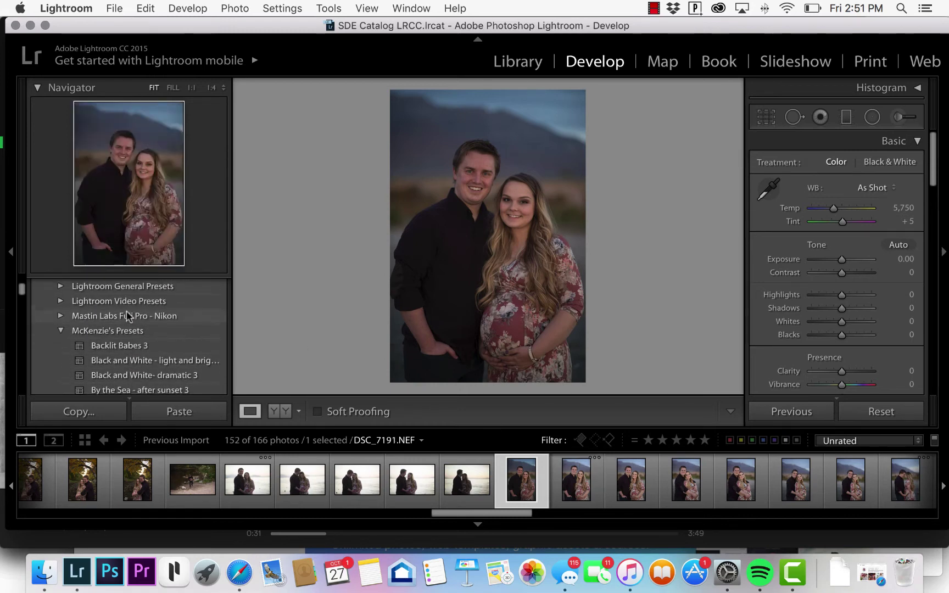
scroll(126, 315, down, 5)
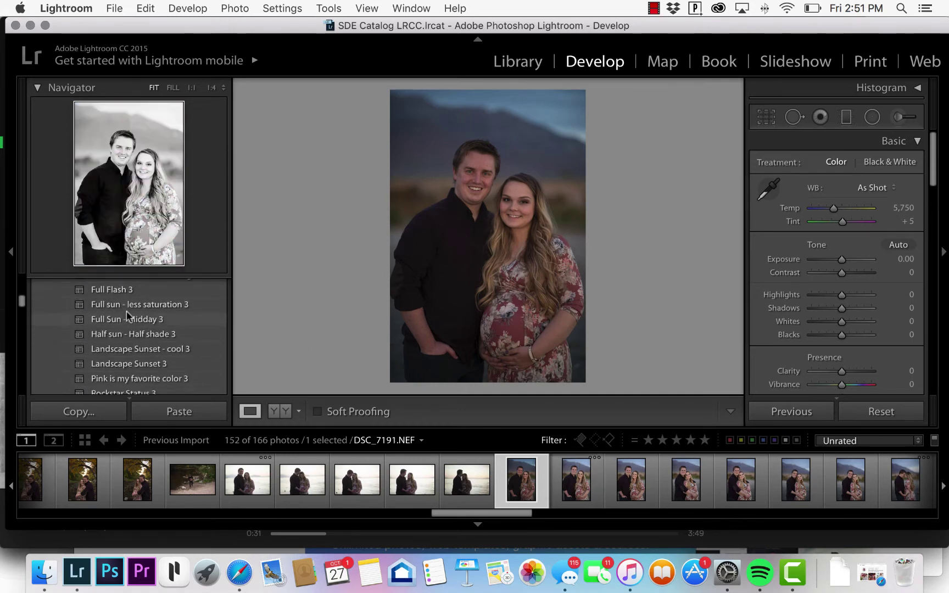
scroll(126, 334, down, 2)
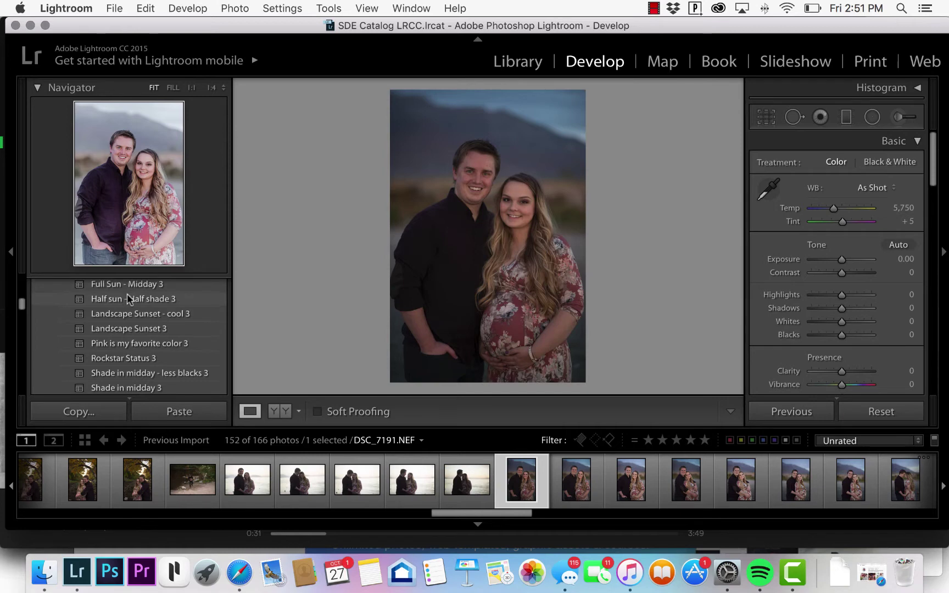
click(127, 297)
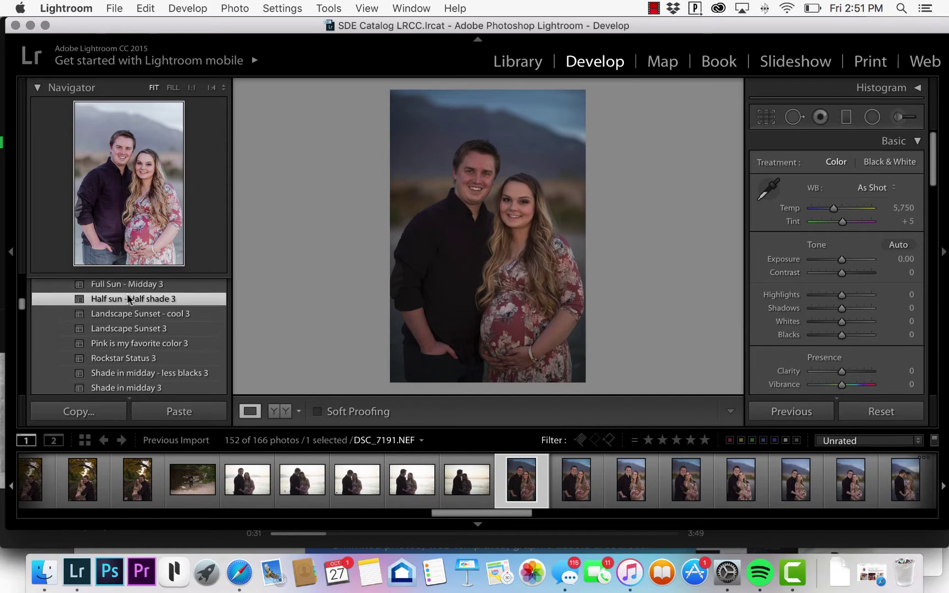
Step: Apply the Shady evening - xtra saturation 3 preset to DSC_7191.NEF
scroll(127, 294, down, 3)
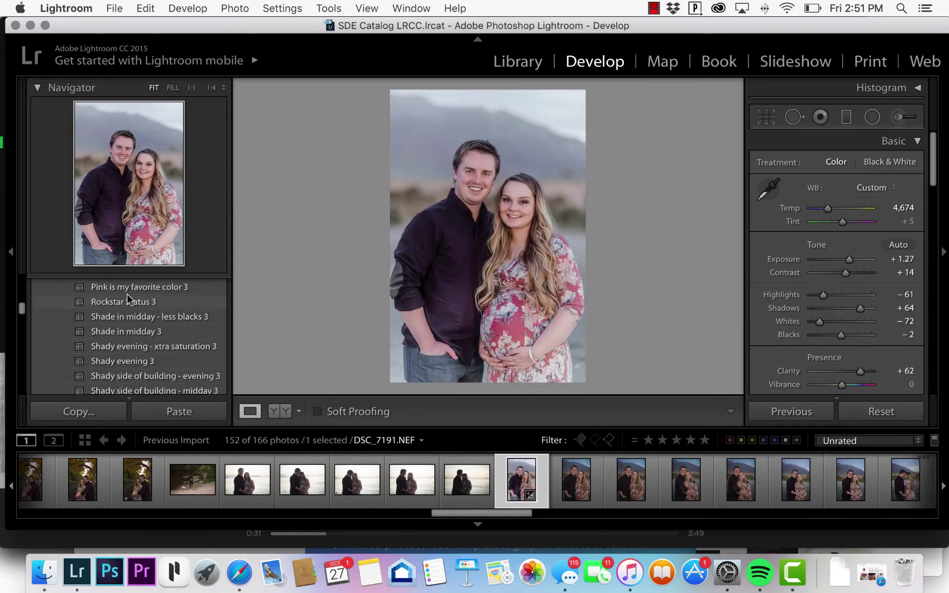
scroll(125, 350, down, 1)
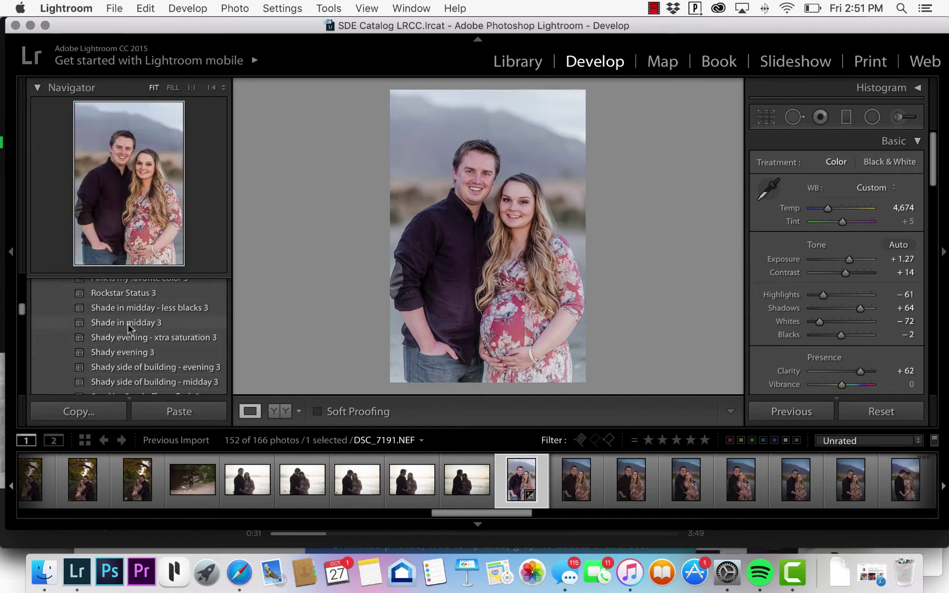
scroll(128, 328, down, 5)
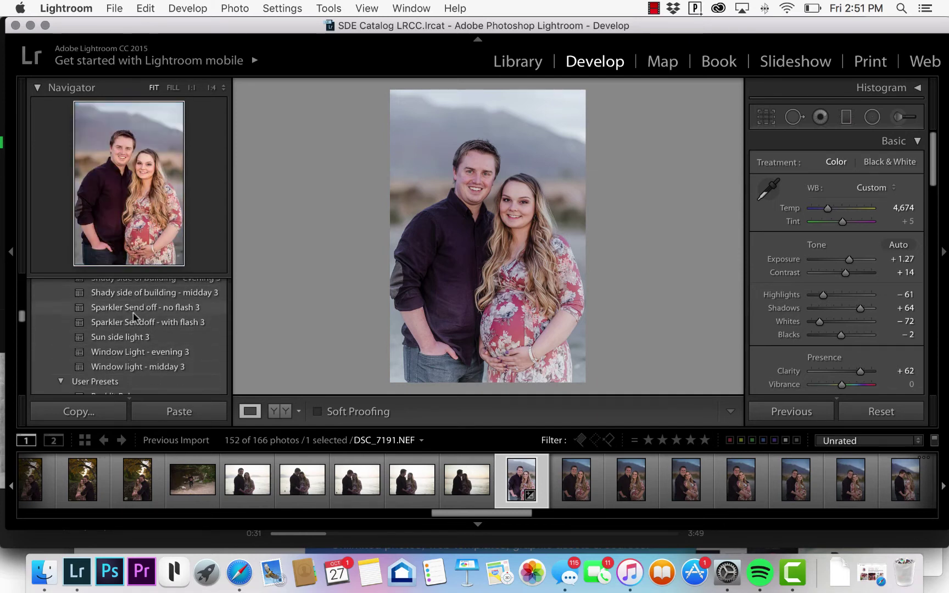
scroll(133, 312, up, 2)
scroll(133, 308, up, 2)
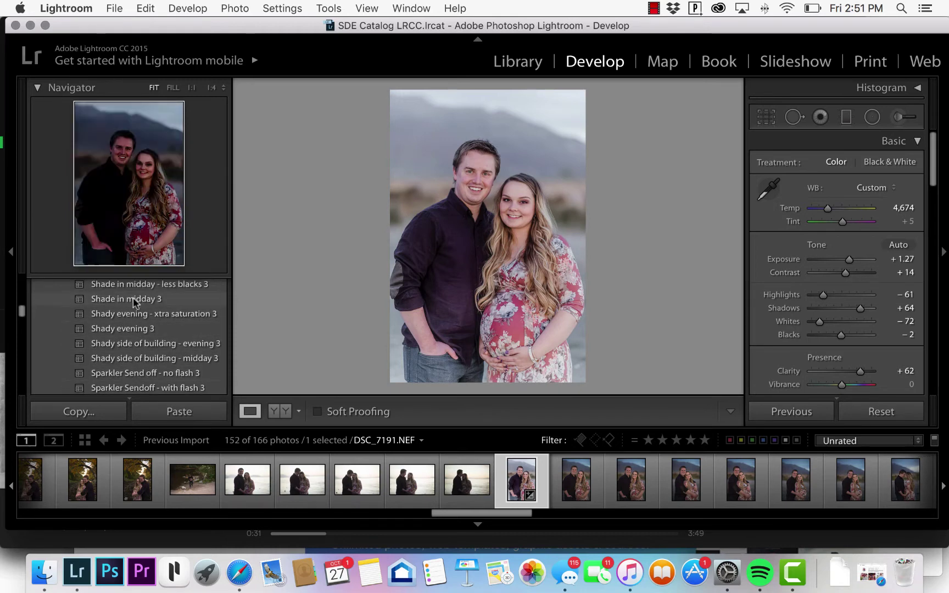
click(132, 314)
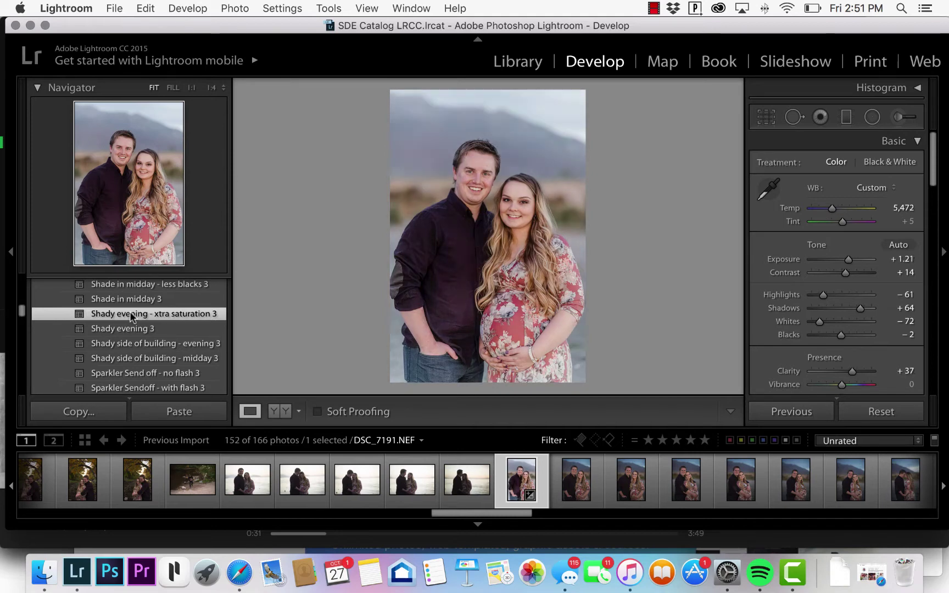
Step: Set Blacks to −25 and cool the white balance Temp to 4,997 on the mountain portrait DSC_7191.NEF
click(832, 335)
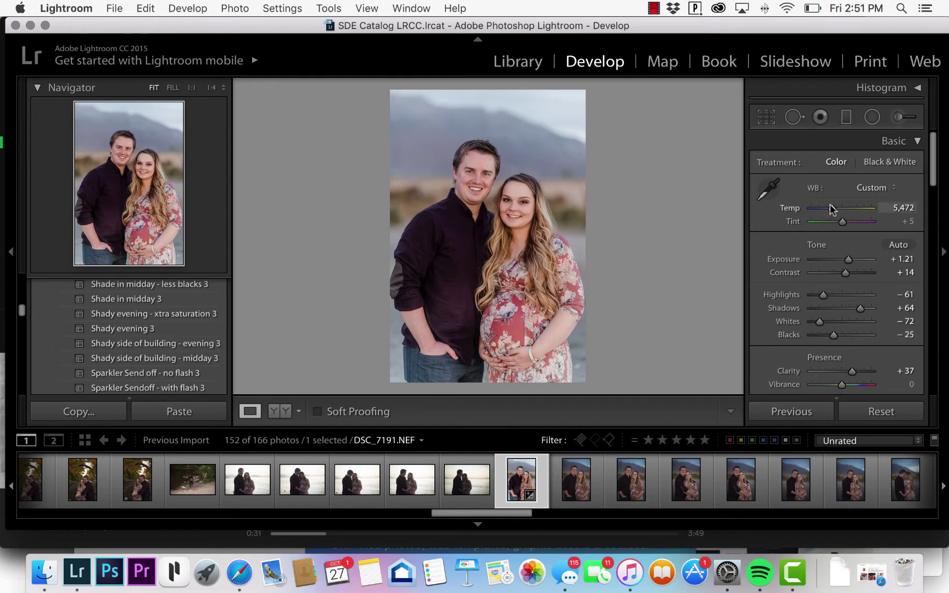
drag(830, 208, 828, 208)
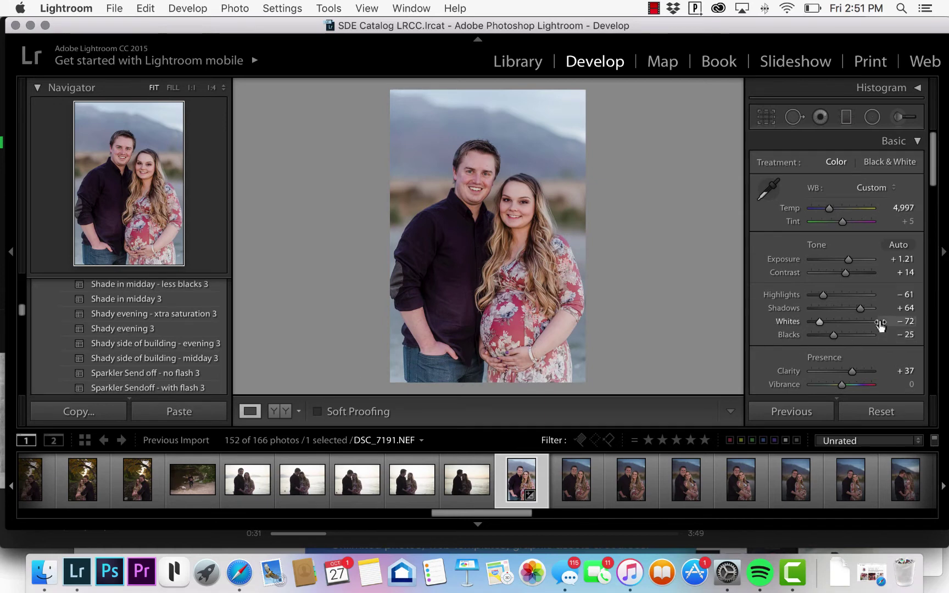
Step: Reduce the lens profile correction's Vignetting amount to 69 on DSC_7191.NEF
scroll(881, 329, down, 15)
scroll(881, 327, down, 3)
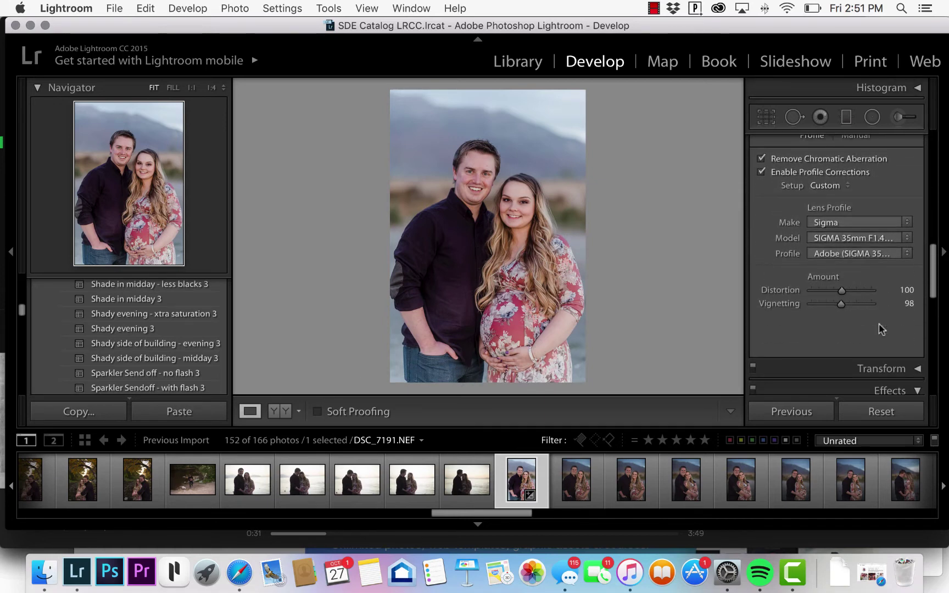
scroll(857, 274, up, 2)
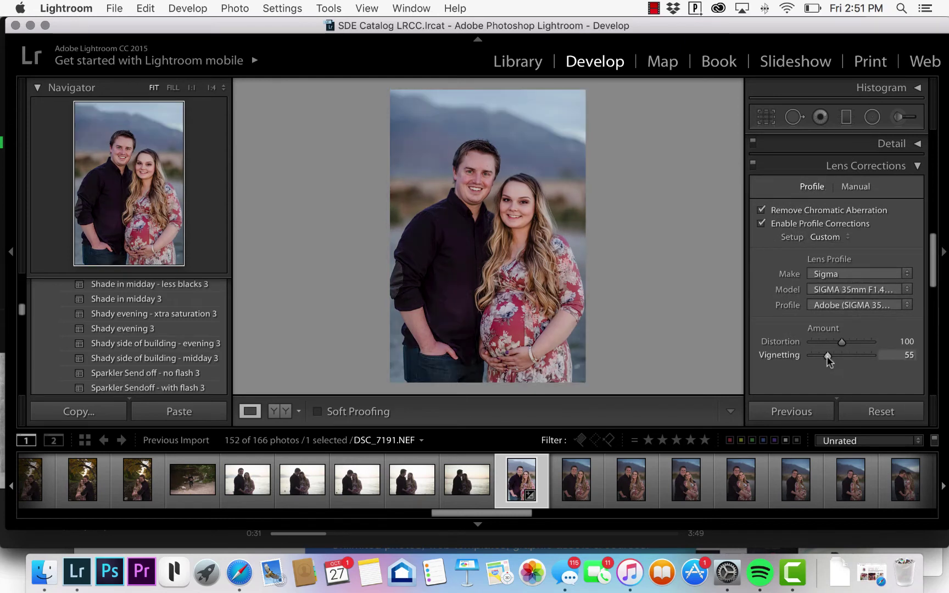
click(833, 355)
drag(833, 356, 831, 355)
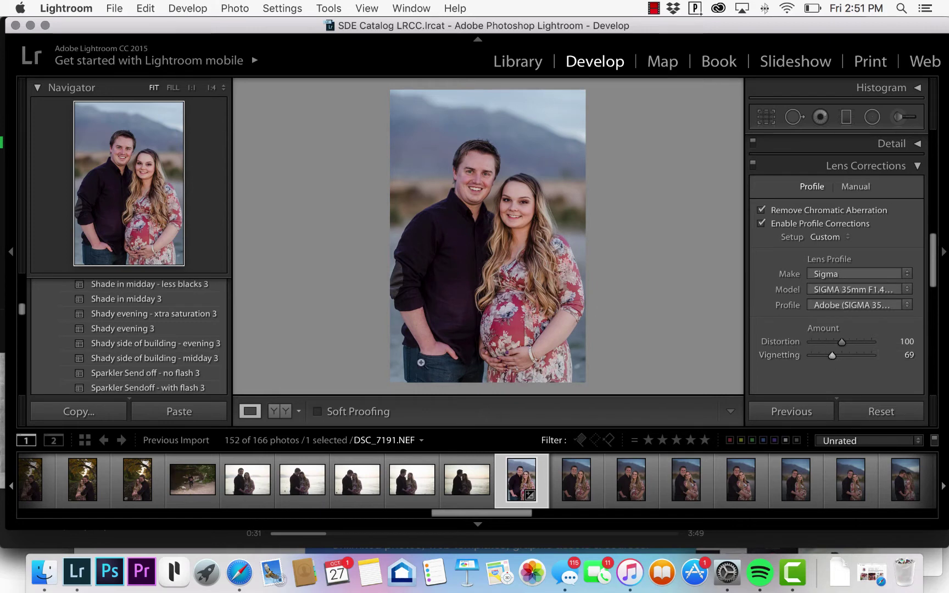
Step: Raise the Exposure of DSC_7191.NEF to +1.38, undoing the accidental reset to zero
scroll(795, 378, up, 15)
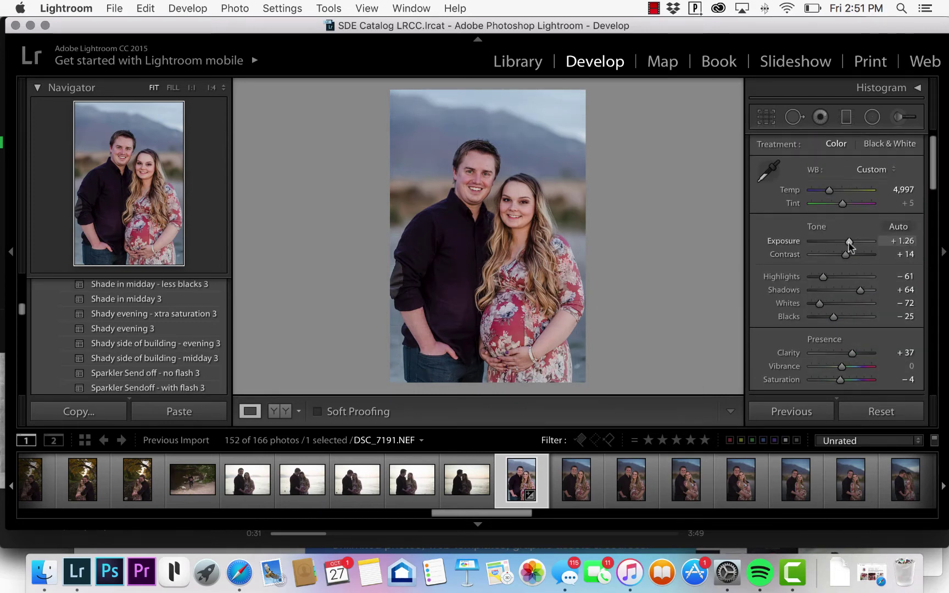
drag(849, 242, 850, 242)
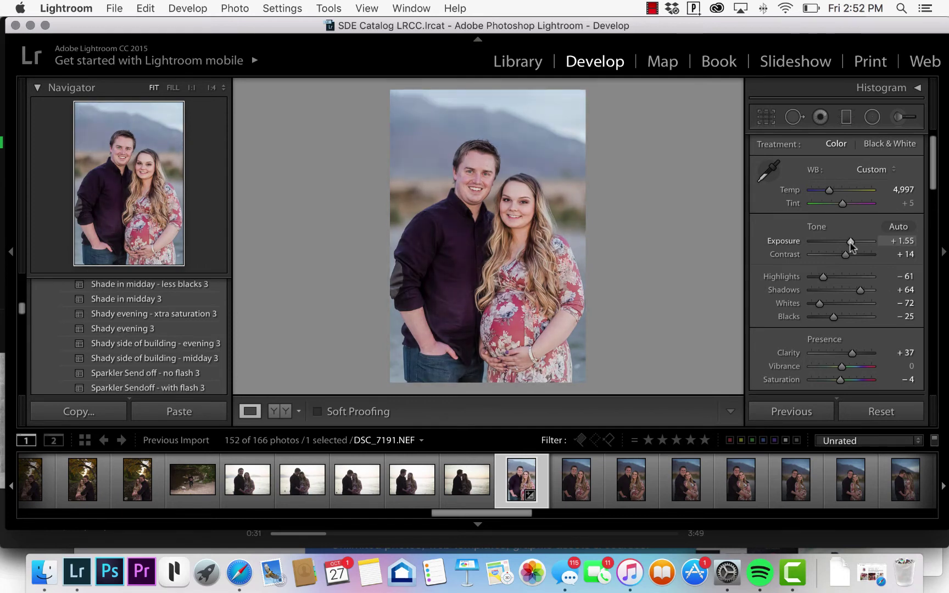
double_click(851, 244)
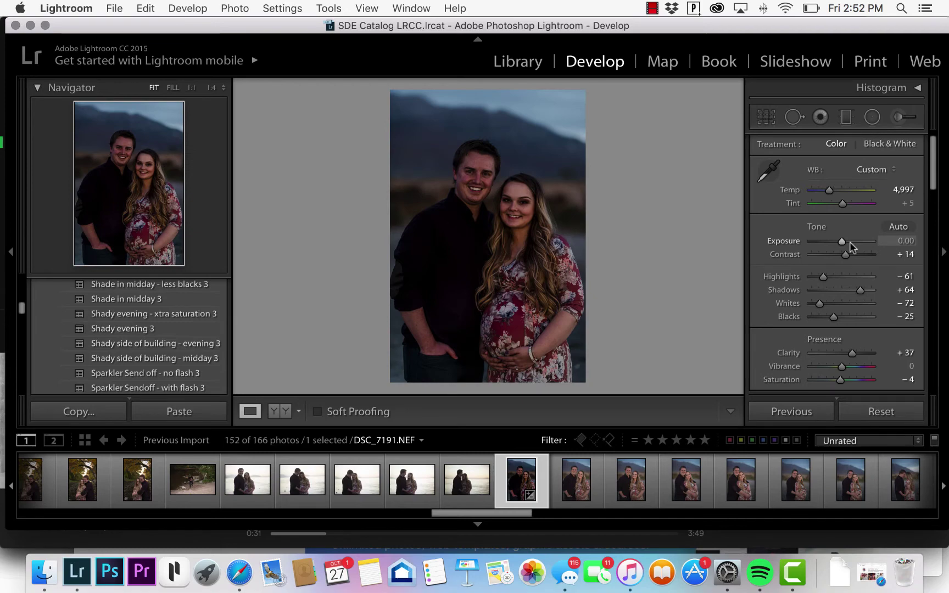
key(super+z)
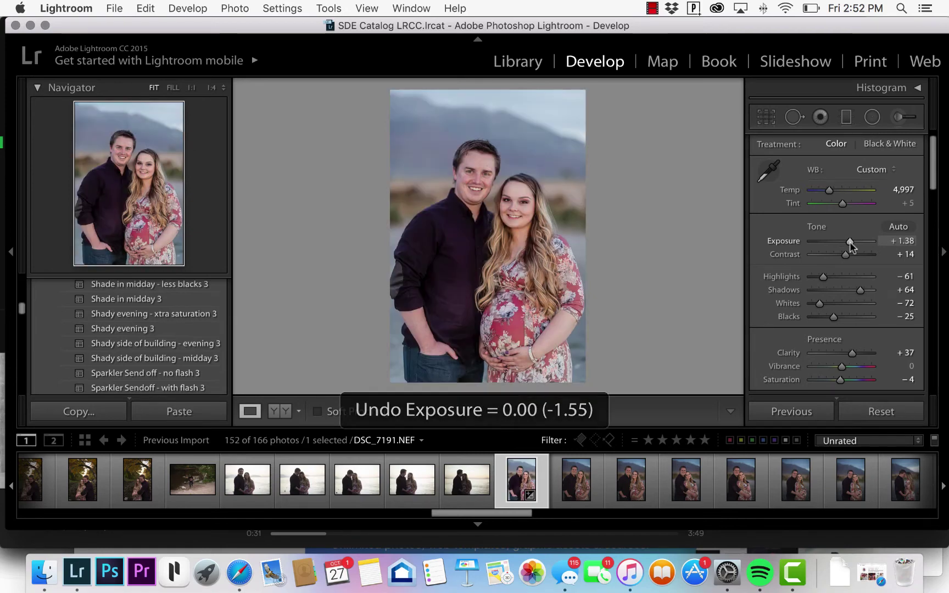
Step: Synchronize the settings of DSC_7191.NEF to the ten similar mountain portraits that follow it, and open the last of them
scroll(495, 479, down, 5)
shift+click(731, 480)
click(800, 411)
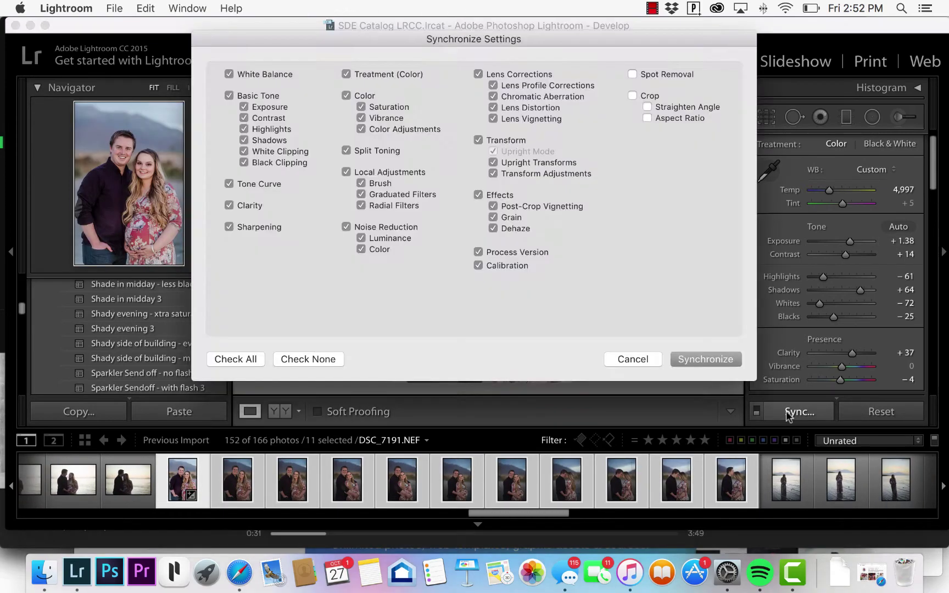
key(Return)
click(731, 483)
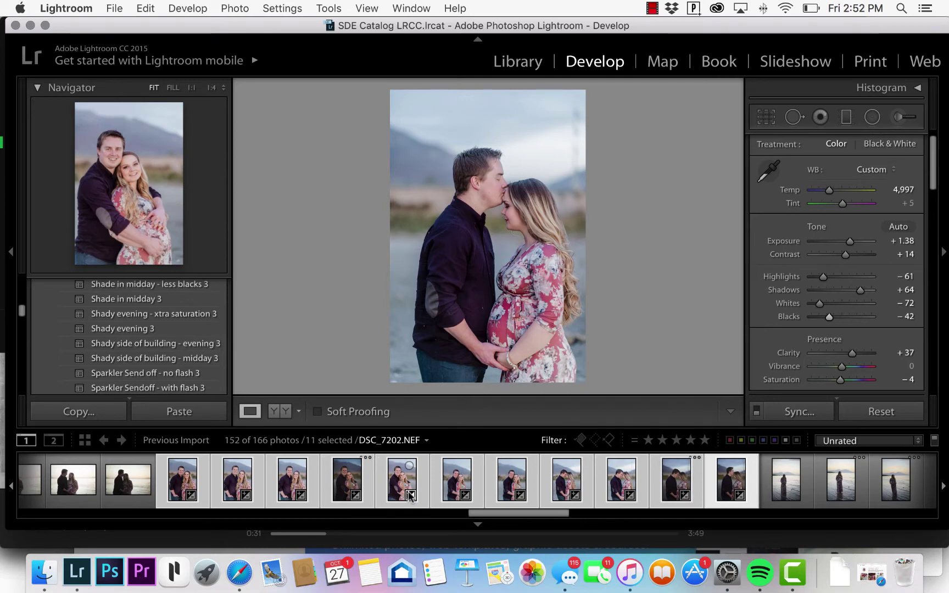
Step: Apply the Landscape Sunset 3 preset to the first vertical shot of the woman standing alone in the water
scroll(629, 488, right, 6)
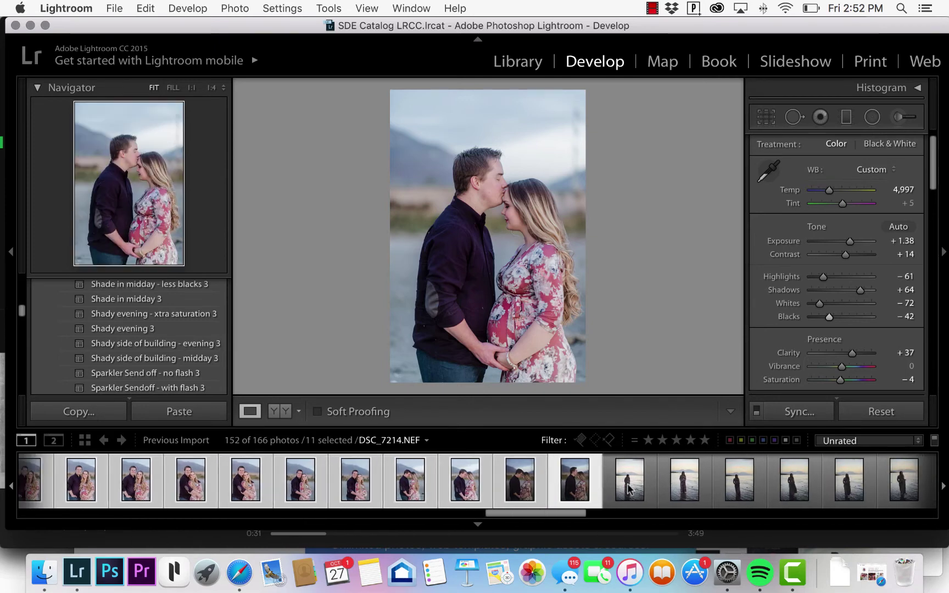
scroll(629, 487, right, 3)
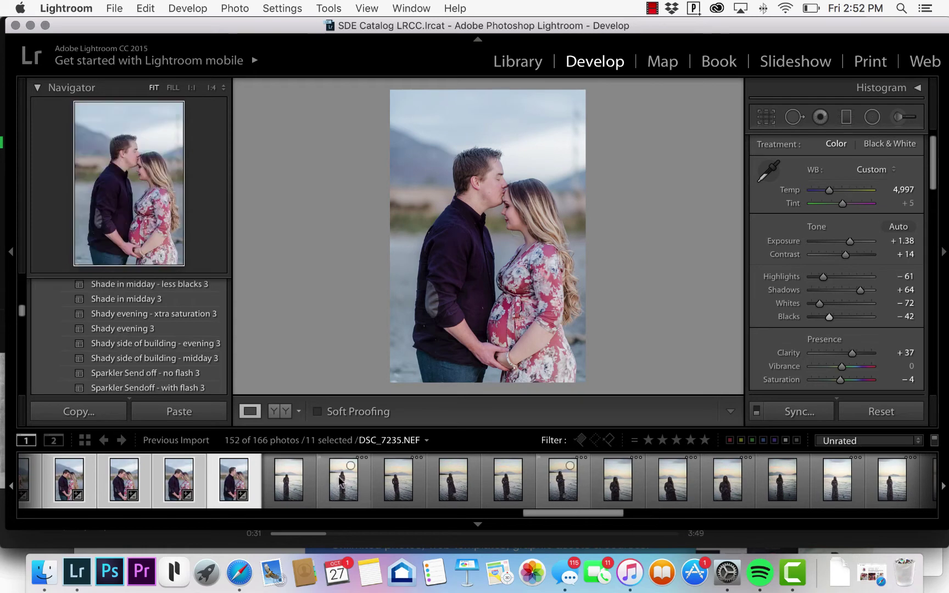
click(290, 491)
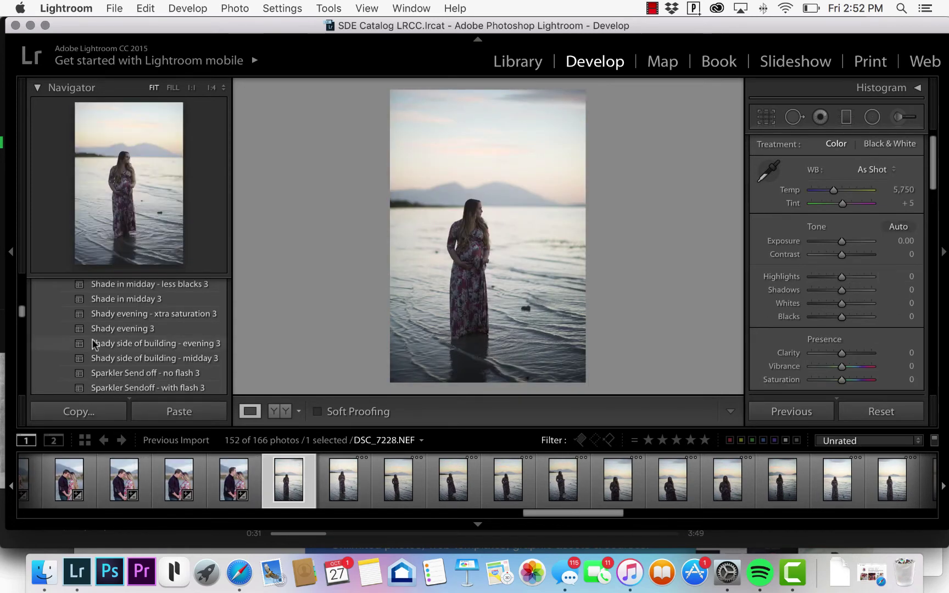
scroll(139, 341, down, 5)
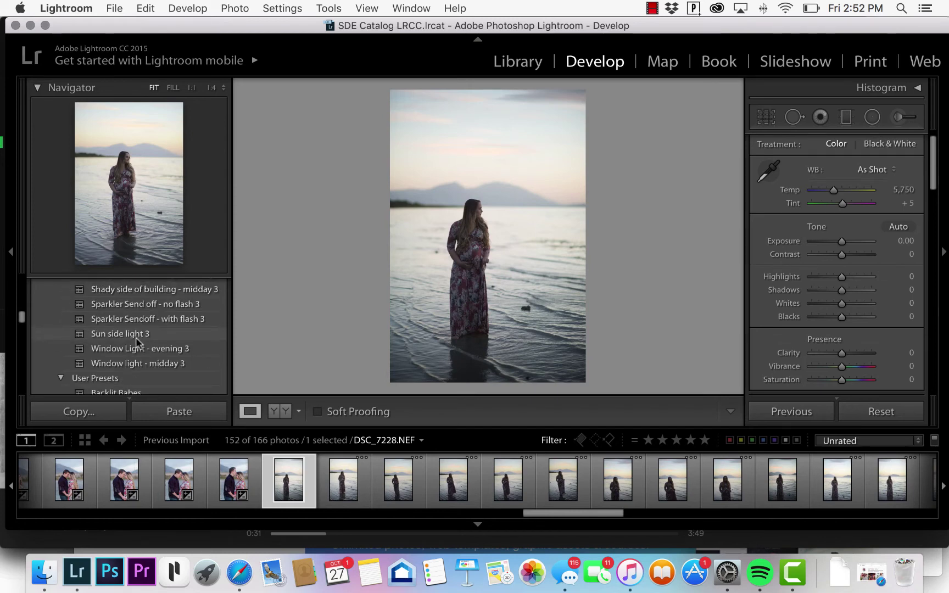
scroll(135, 342, up, 10)
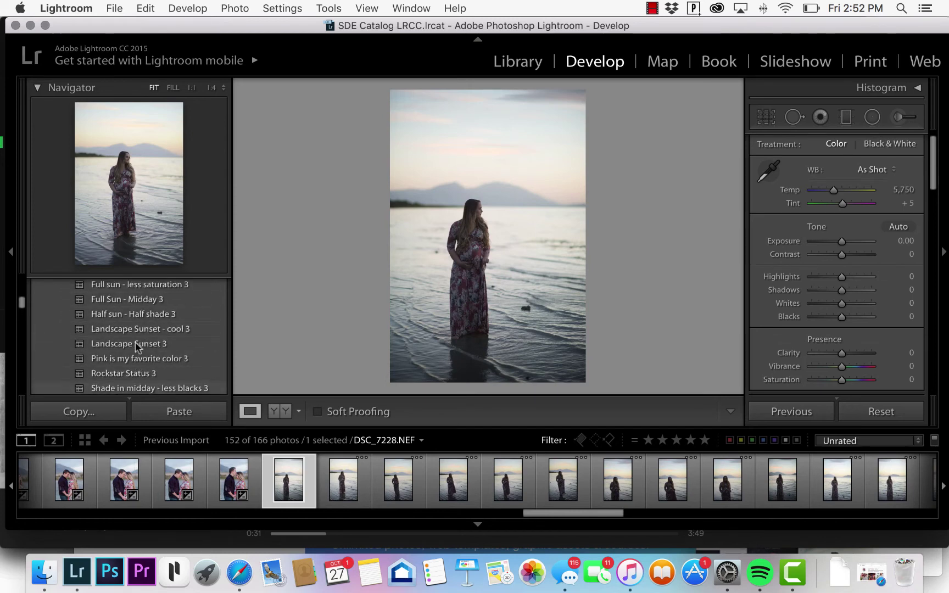
scroll(135, 341, down, 3)
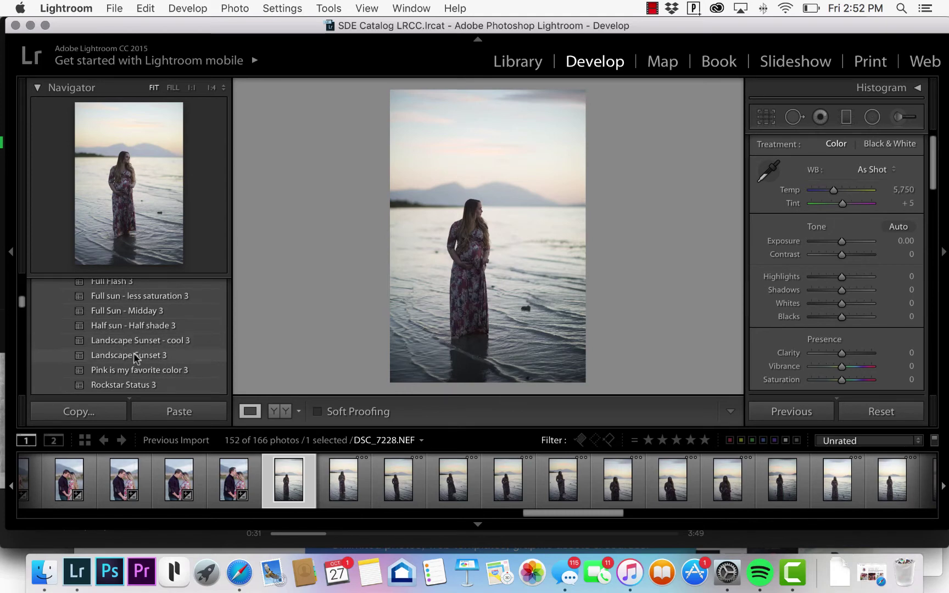
click(134, 355)
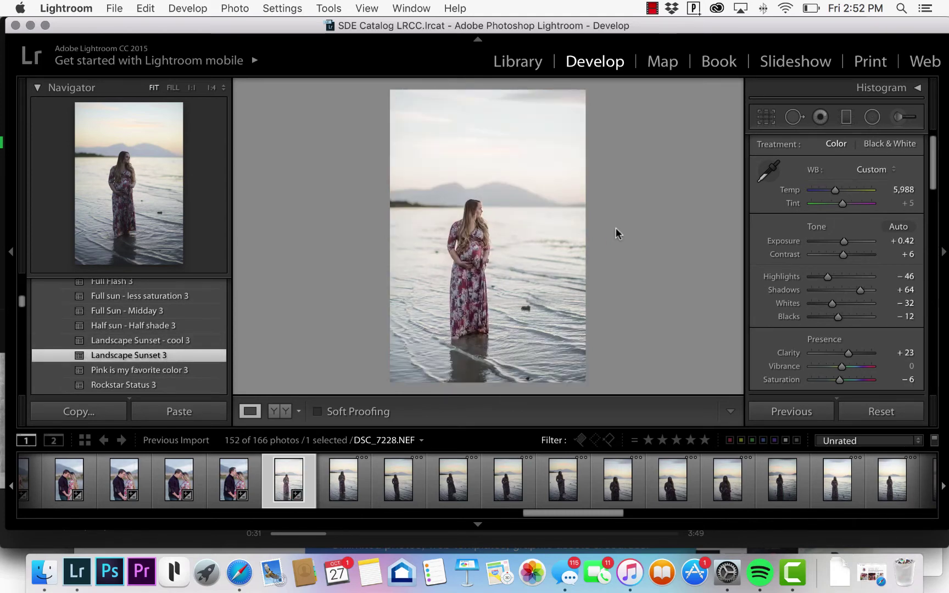
Step: Set the vertical water portrait's Exposure to +0.65, Blacks to −56 and Tint to +12
click(834, 242)
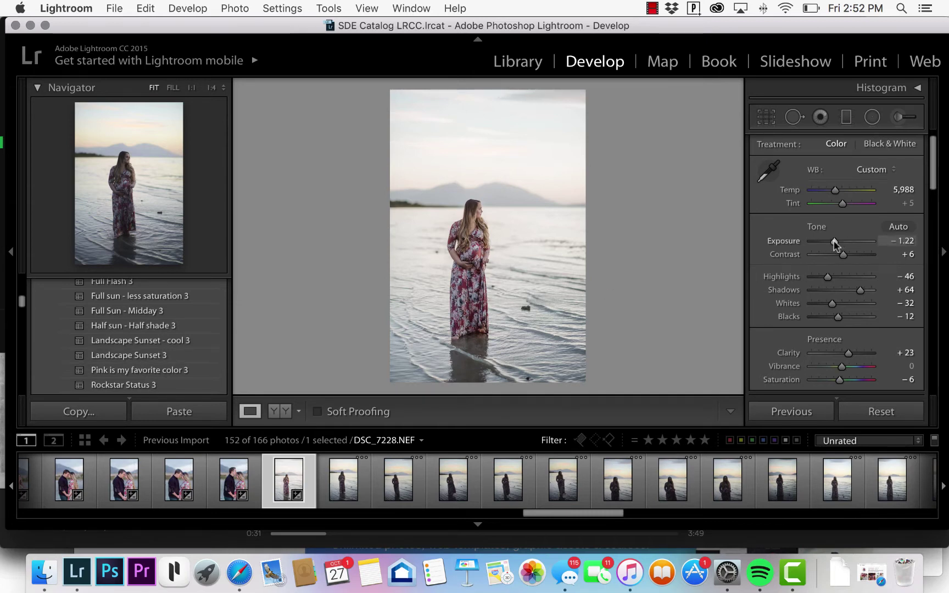
drag(834, 242, 845, 242)
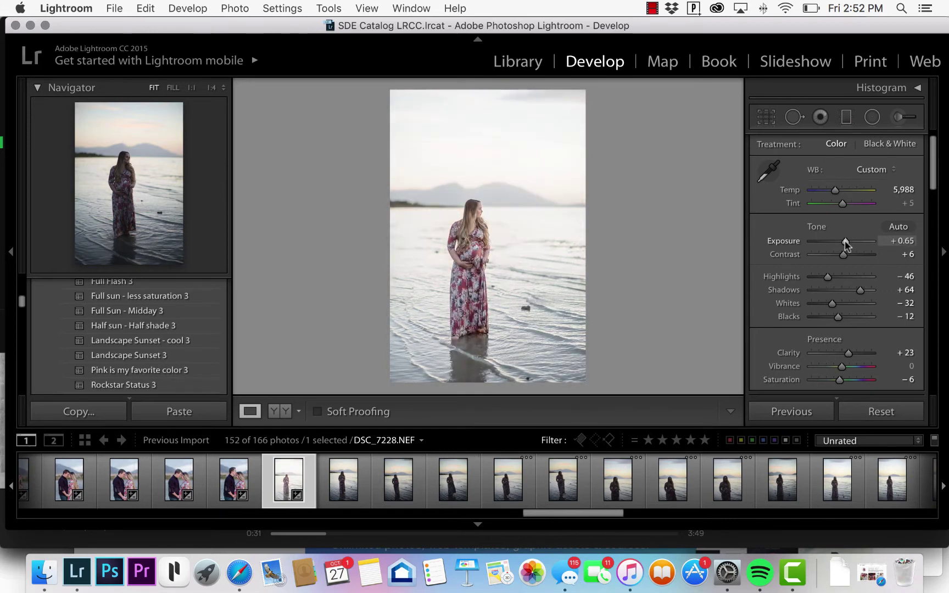
click(823, 317)
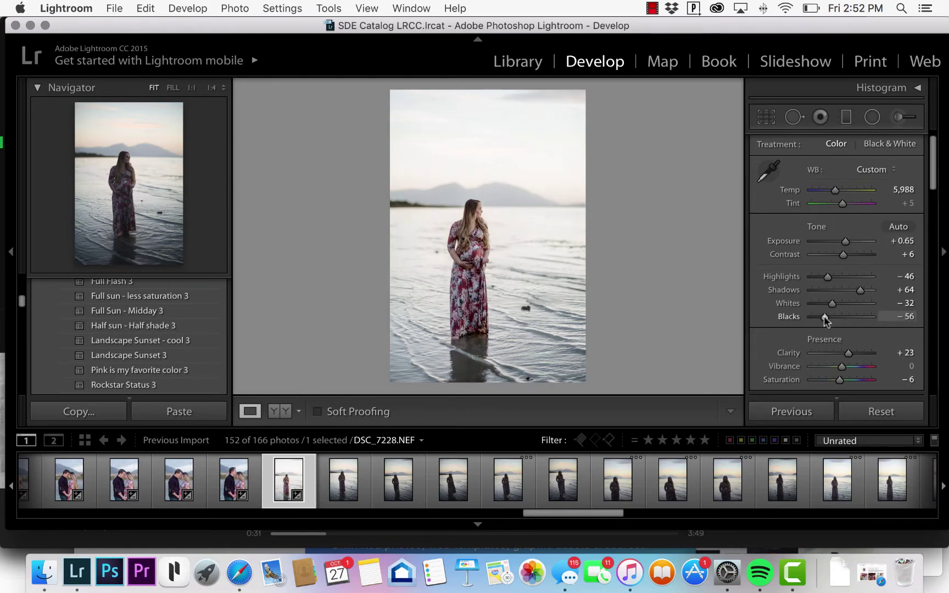
scroll(572, 497, right, 1)
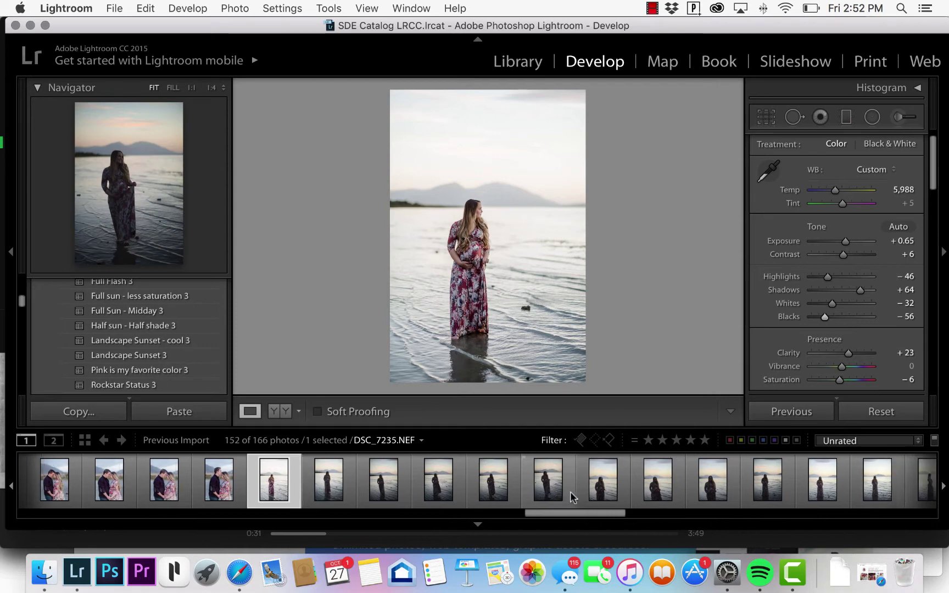
drag(845, 203, 844, 204)
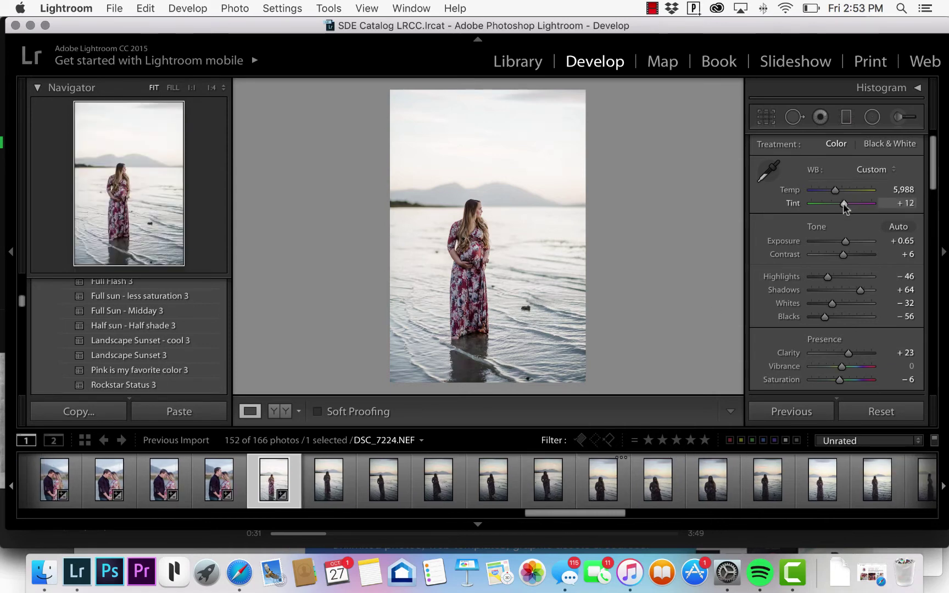
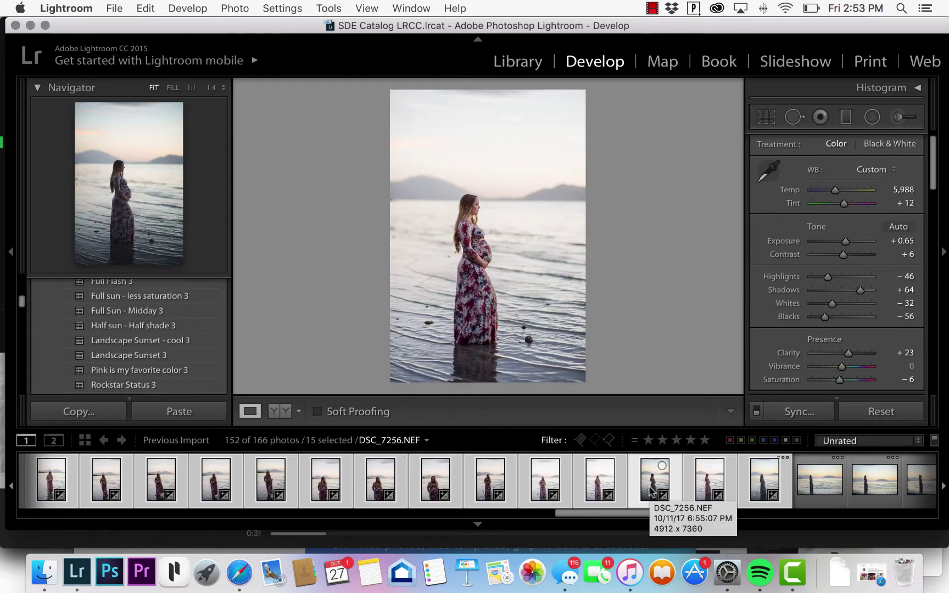
Step: Check DSC_7256.NEF, then synchronize the settings of DSC_7257.NEF to the six photos that follow it
click(650, 491)
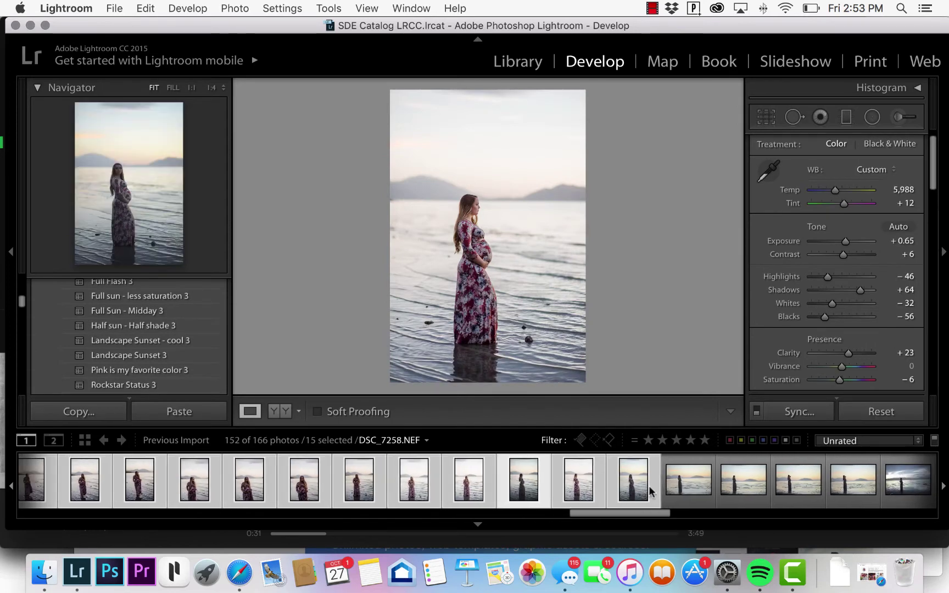
click(576, 488)
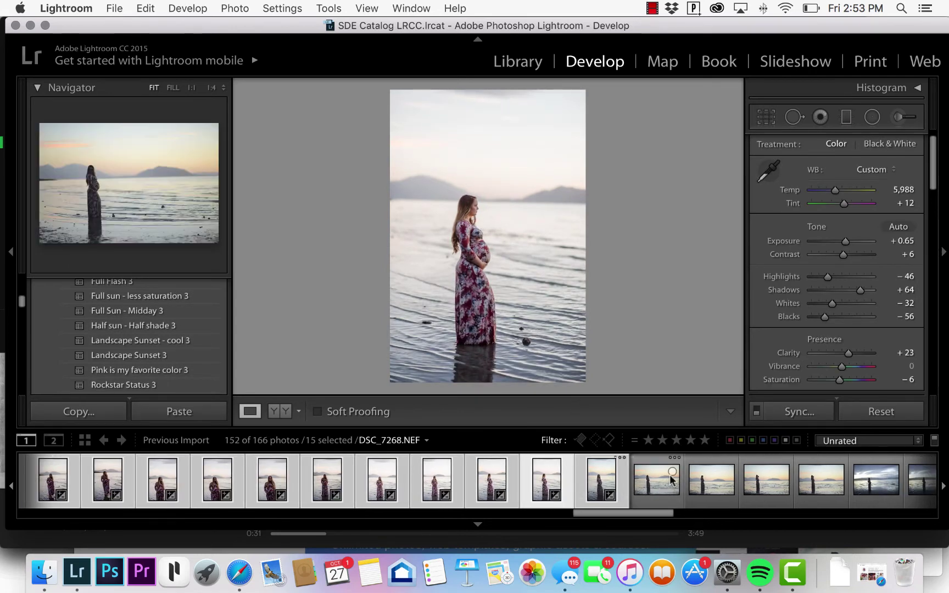
shift+click(877, 480)
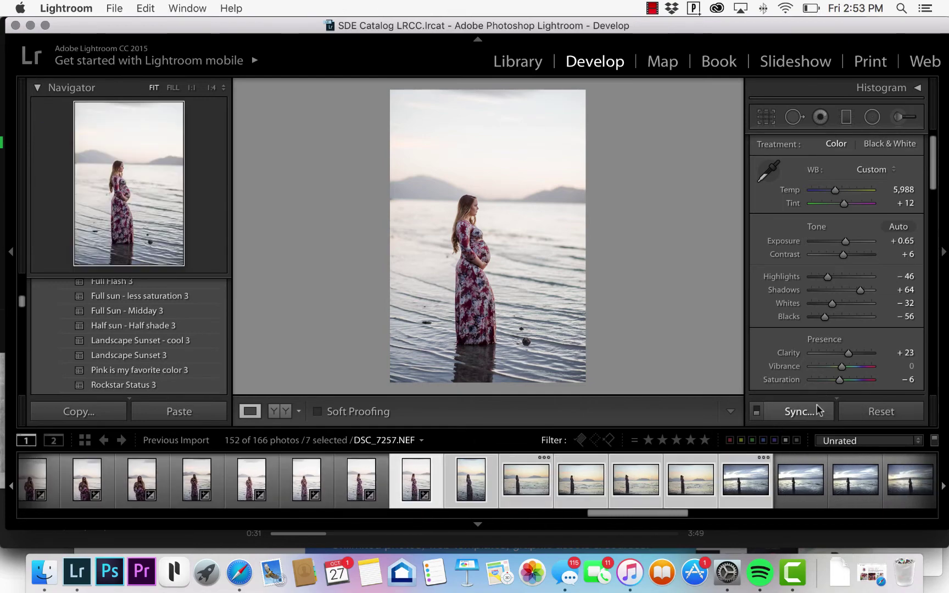
click(794, 412)
Step: Synchronize the settings of the horizontal shot DSC_7277.NEF to the ten cloudy-sky lake photos that follow it
click(685, 489)
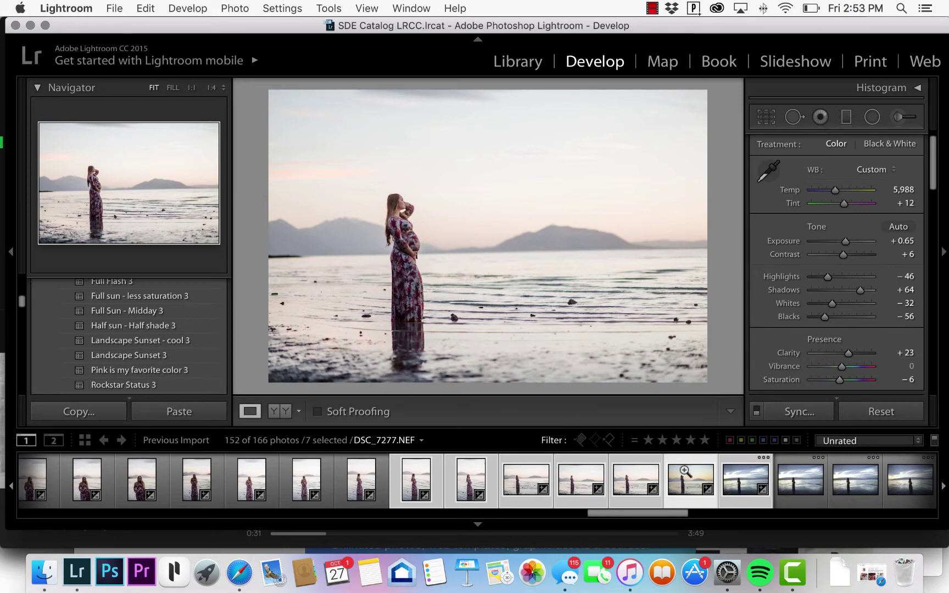
scroll(686, 478, right, 5)
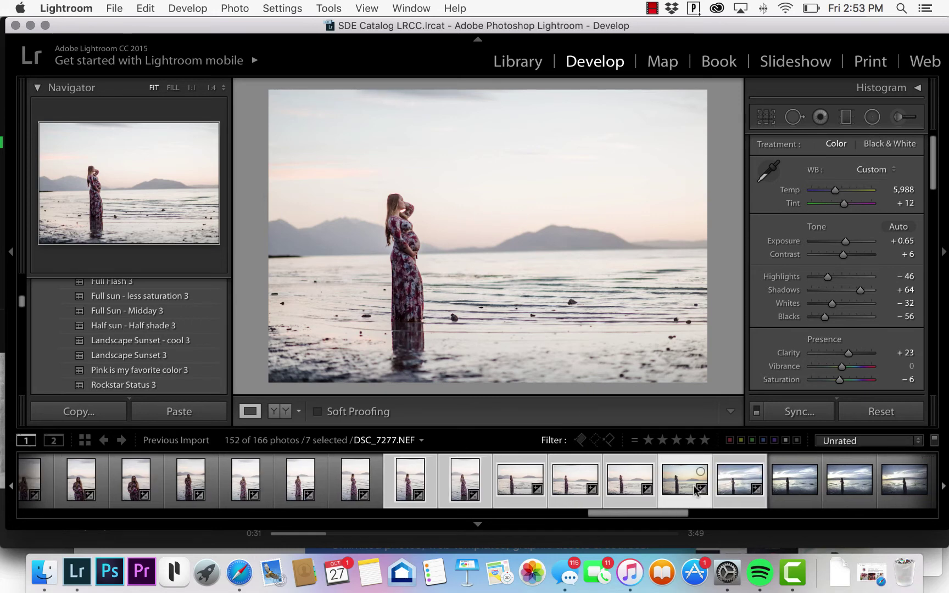
scroll(695, 489, right, 2)
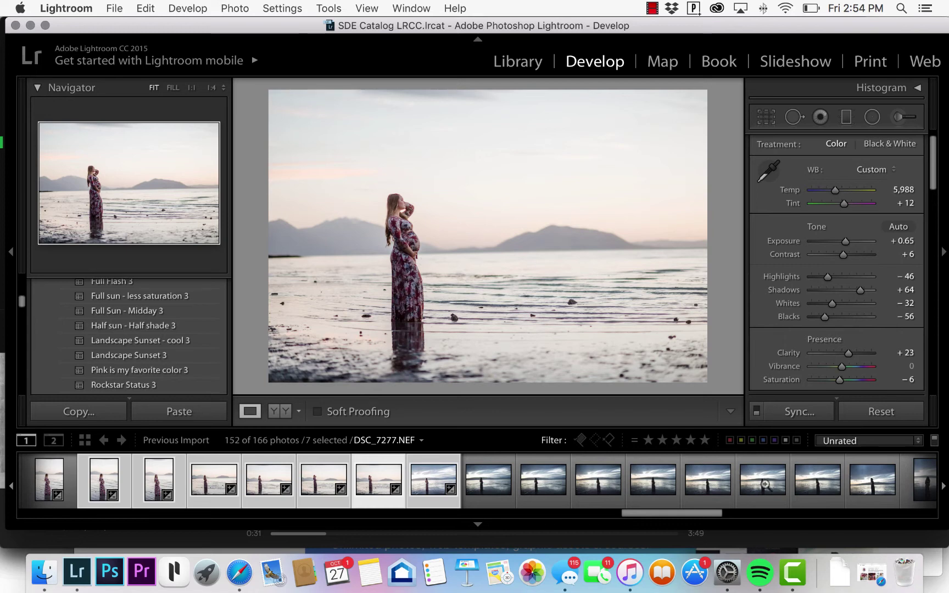
scroll(632, 480, down, 5)
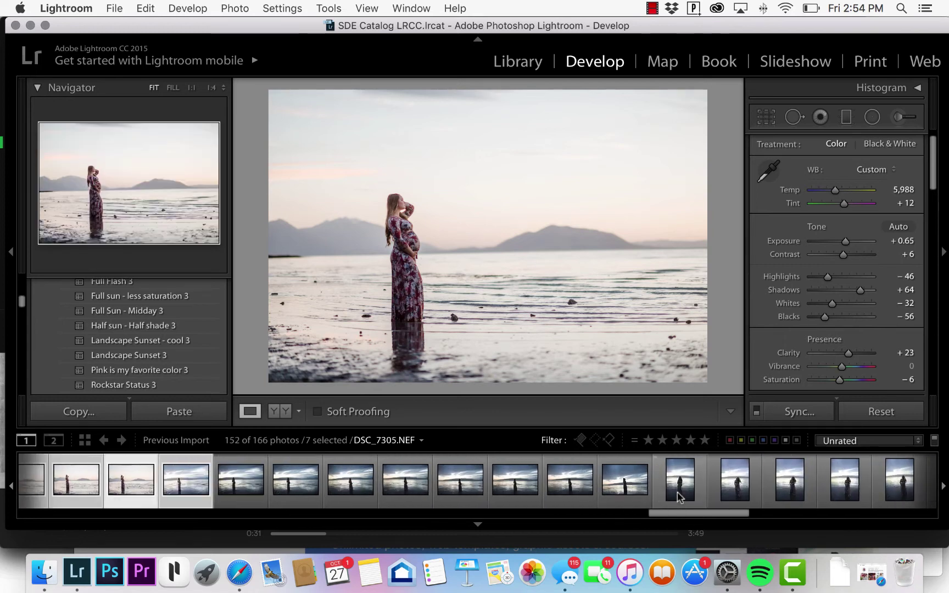
shift+click(677, 483)
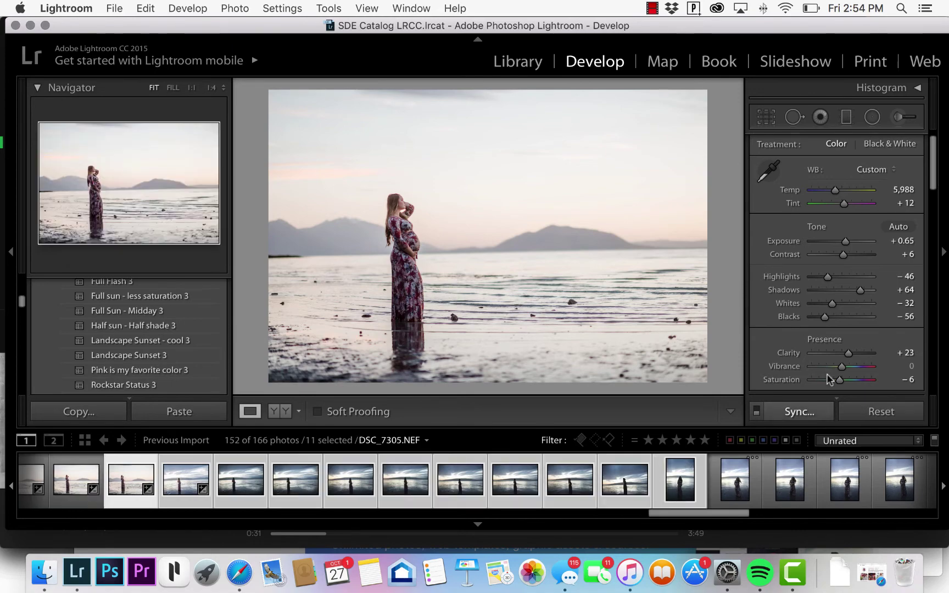
click(818, 411)
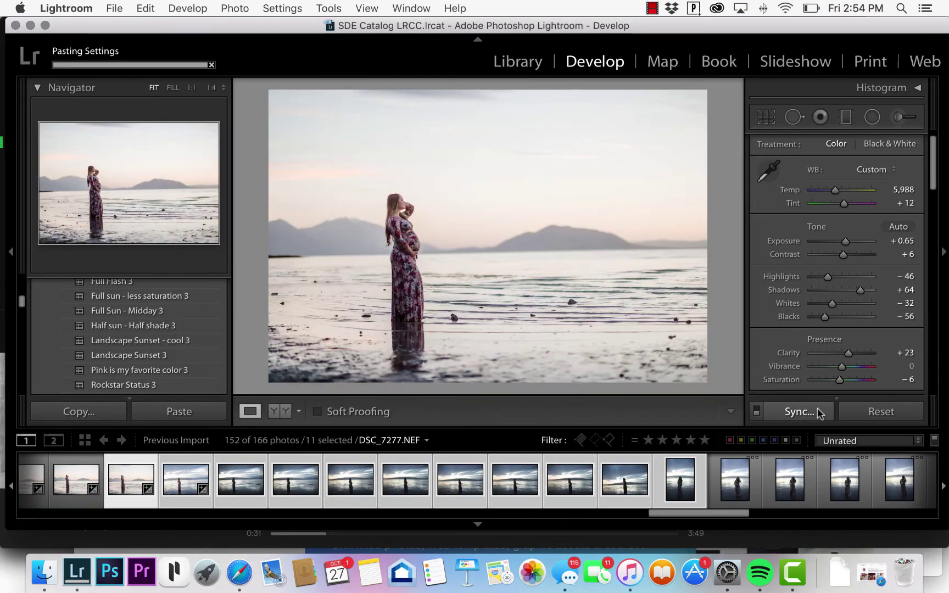
Step: Crop DSC_7291.NEF to a 1 x 1 aspect ratio, keeping the woman in the frame
click(401, 489)
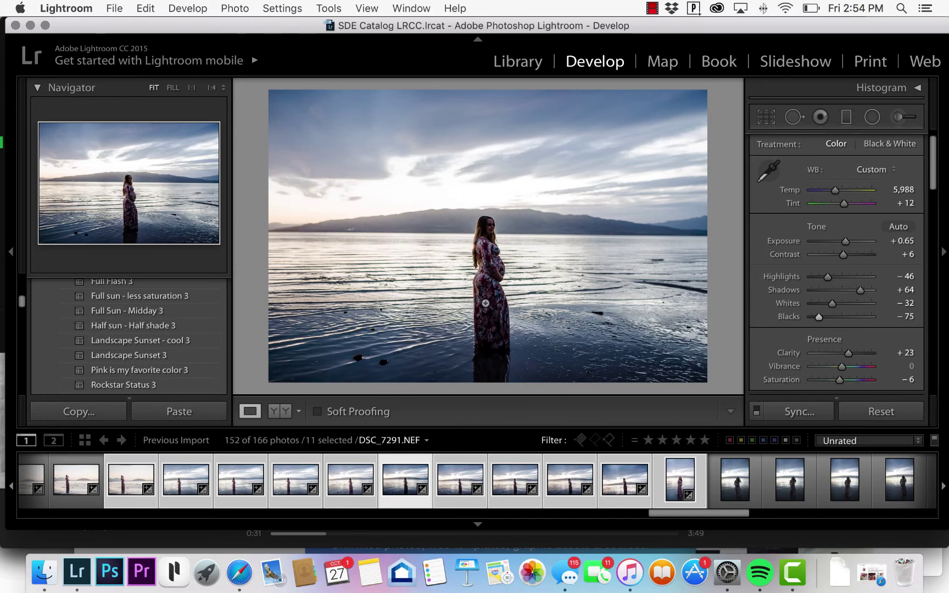
click(771, 117)
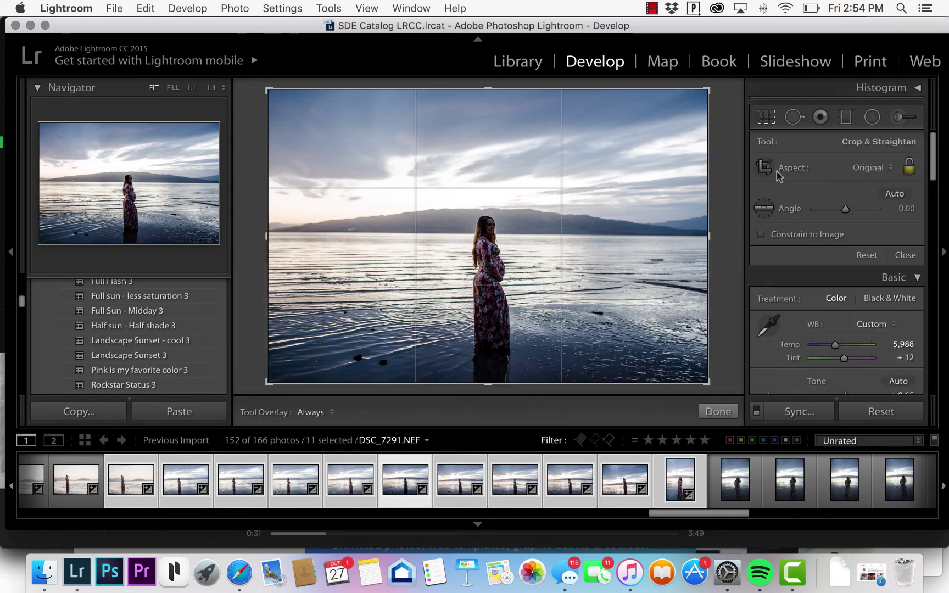
click(871, 166)
click(853, 196)
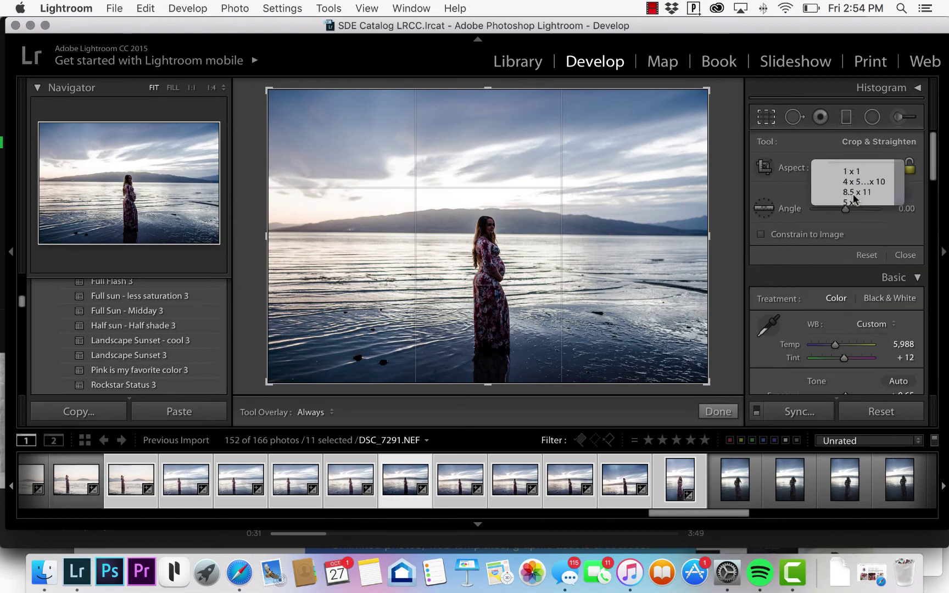
key(Return)
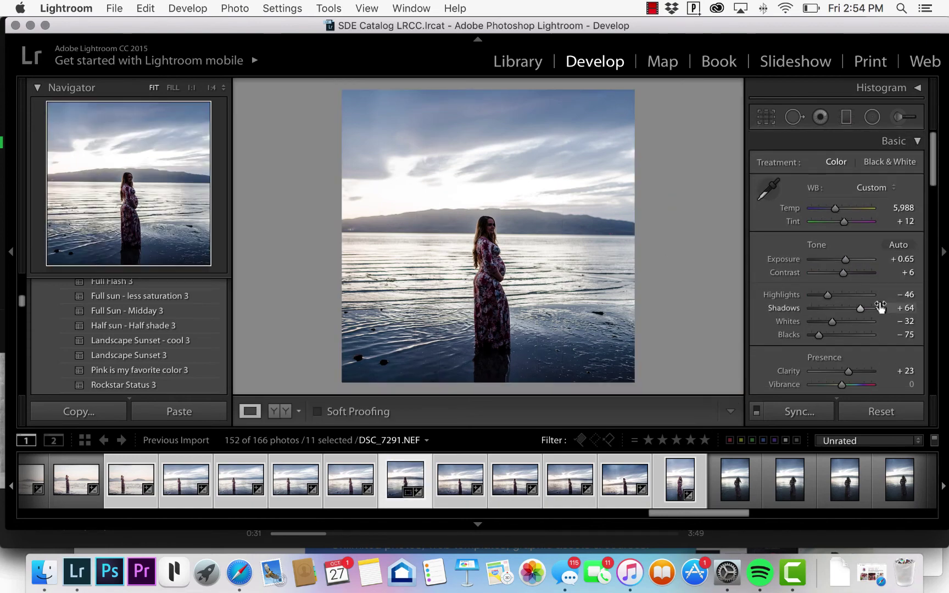
Step: Try the Shady evening 3 and Shady side of building - midday 3 presets on the square-cropped photo
scroll(132, 324, down, 5)
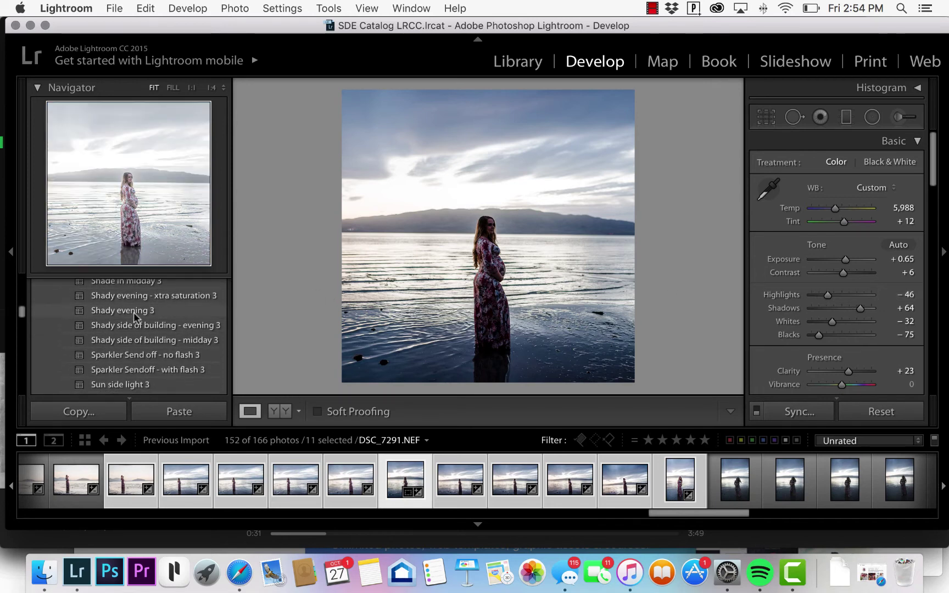
click(135, 317)
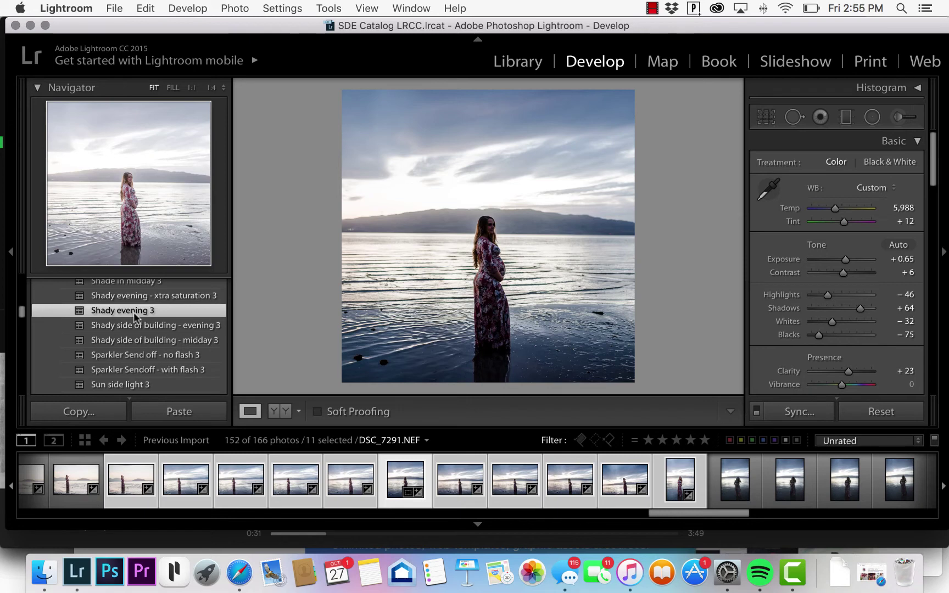
click(133, 341)
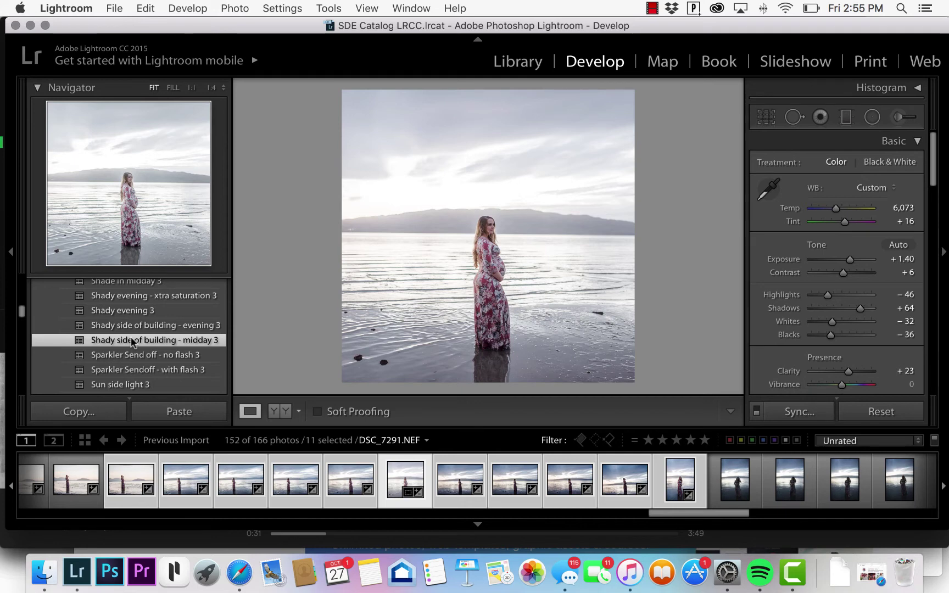
Step: Apply the Landscape Sunset 3 preset to the square-cropped photo and set its Blacks to −53
scroll(133, 341, up, 6)
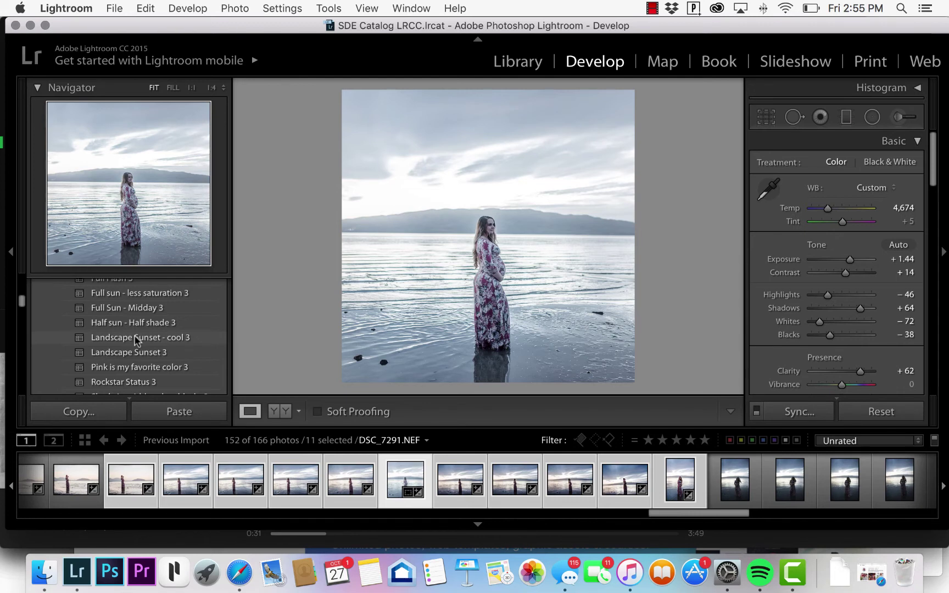
click(140, 353)
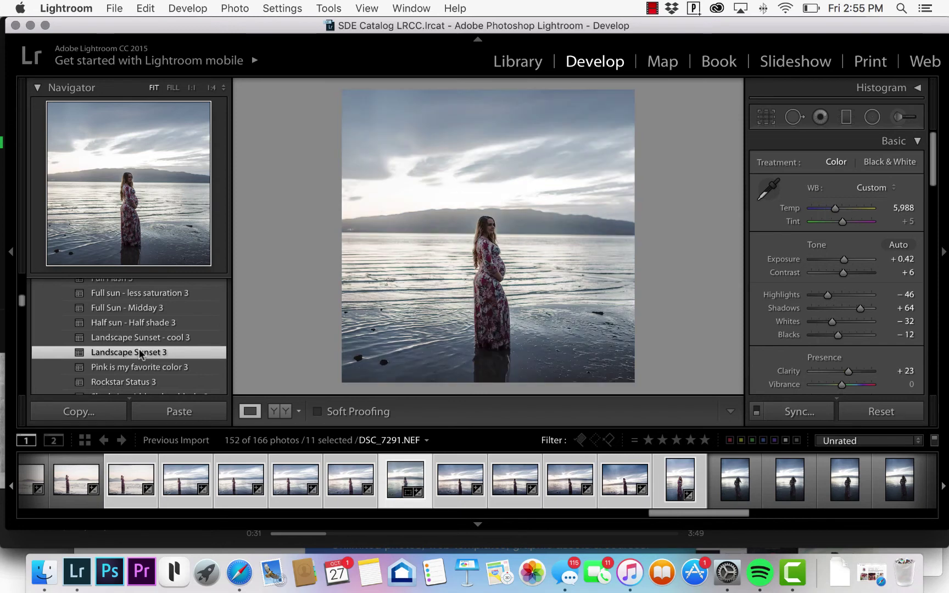
drag(838, 334, 825, 334)
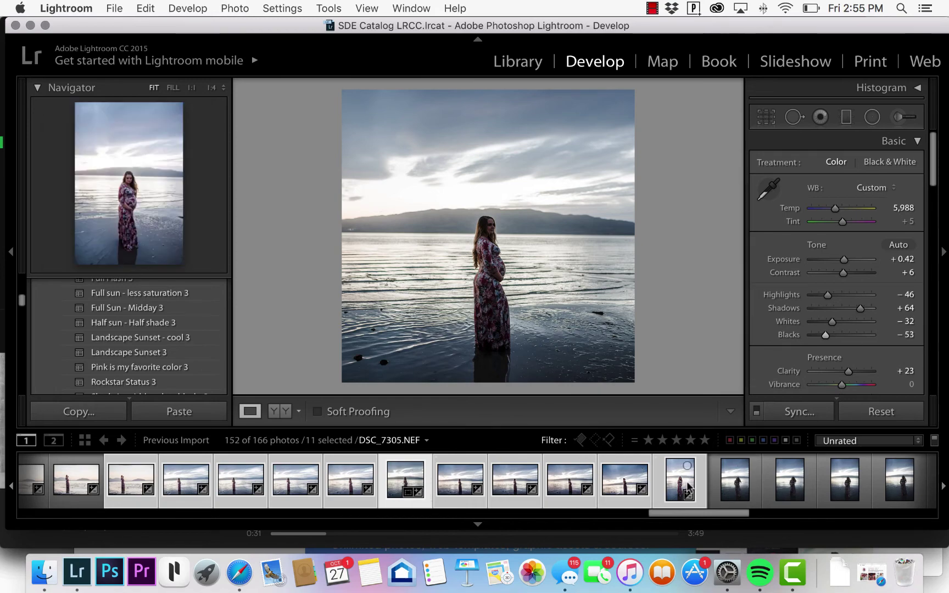
Step: Straighten DSC_7301.NEF along the far shoreline, at an angle of about 1.35
click(622, 482)
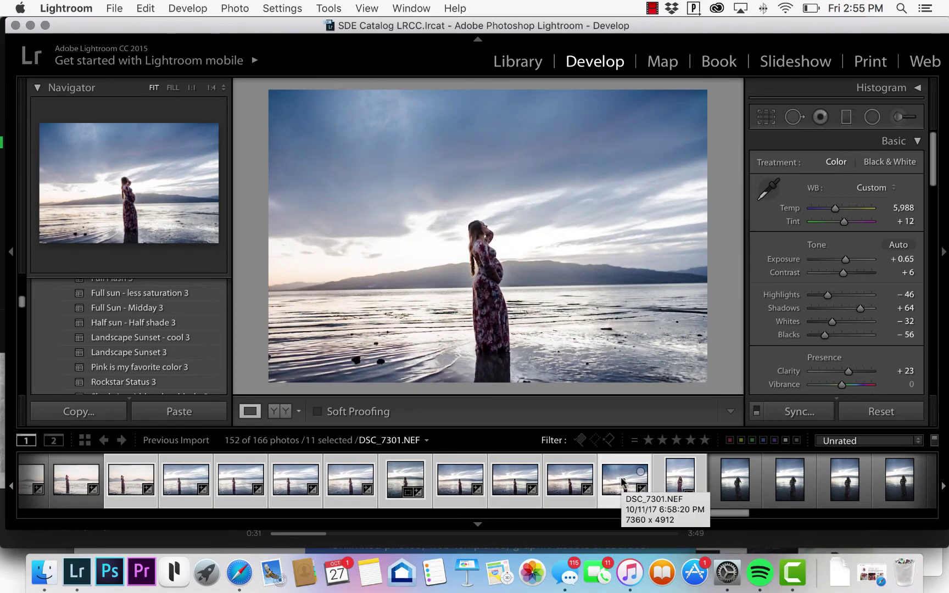
click(765, 118)
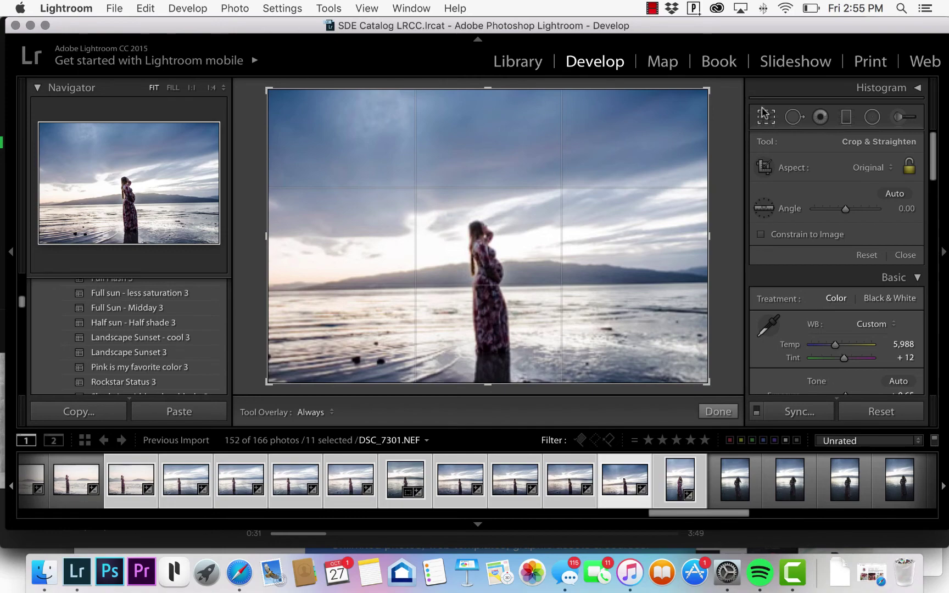
click(768, 122)
click(768, 122)
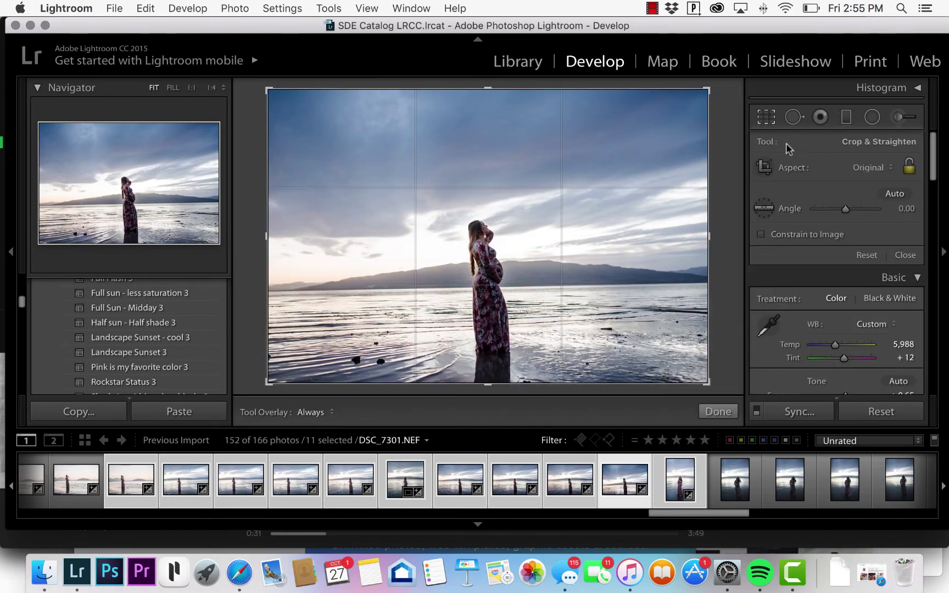
click(764, 208)
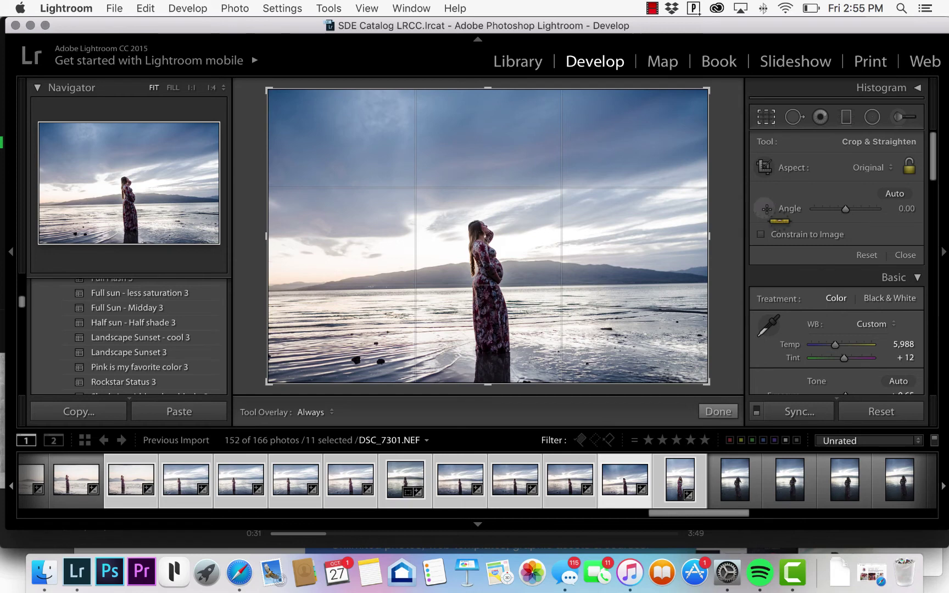
drag(293, 291, 683, 282)
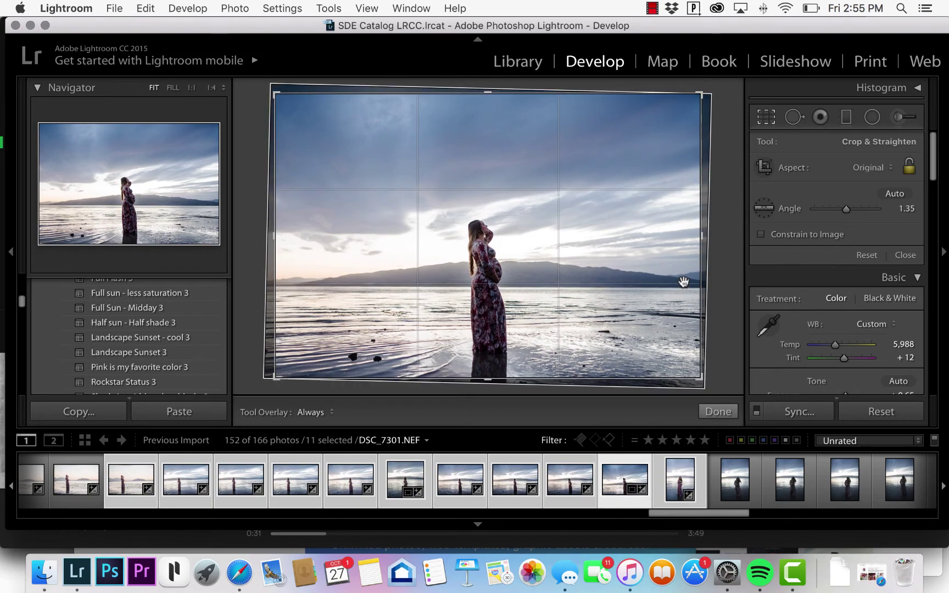
key(Return)
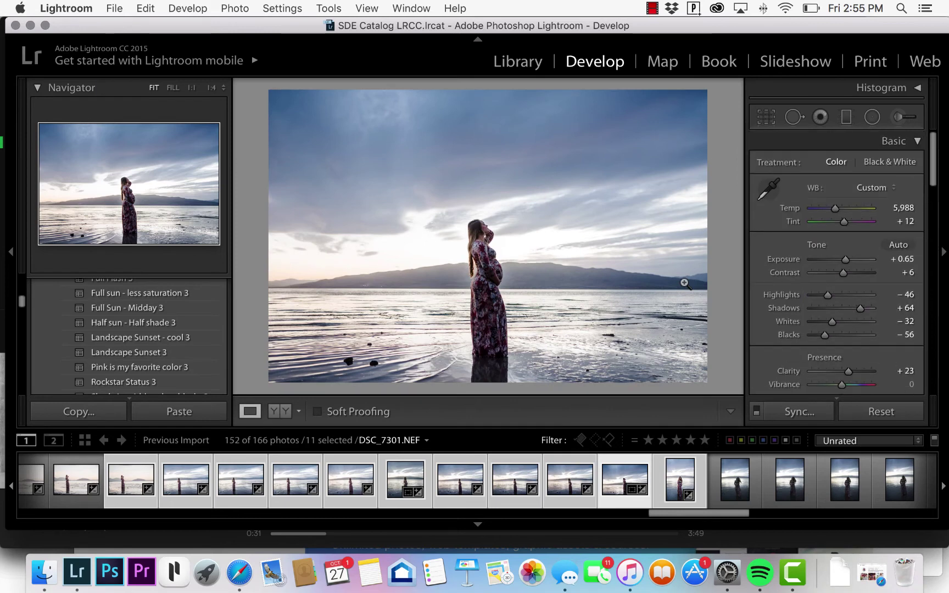
Step: Synchronize DSC_7301.NEF's settings to the vertical lake portraits that follow, up to DSC_7331.NEF, and check the result on DSC_7326.NEF
scroll(683, 490, down, 3)
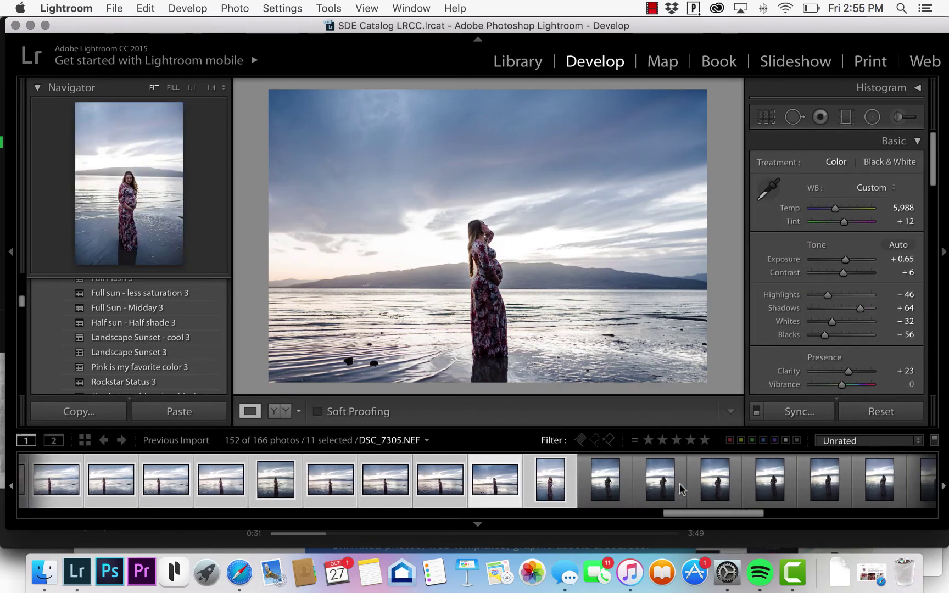
scroll(681, 489, down, 3)
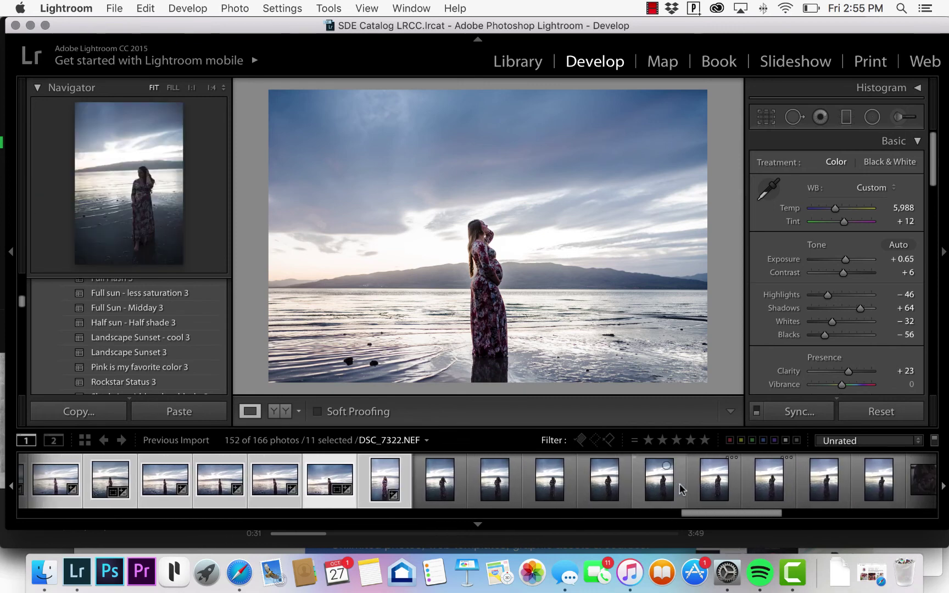
scroll(681, 489, down, 1)
scroll(681, 489, down, 6)
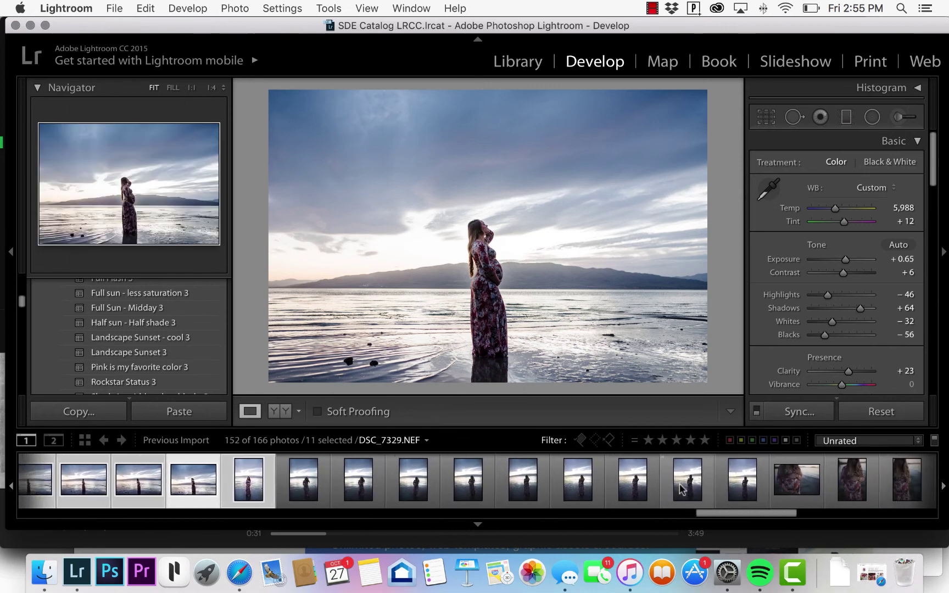
scroll(679, 486, down, 1)
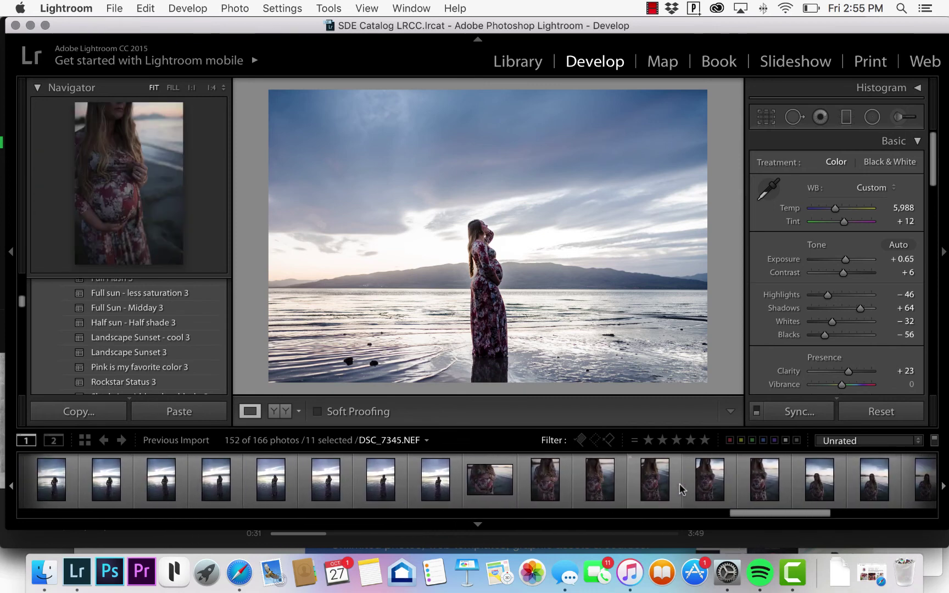
shift+click(435, 503)
key(super+shift+v)
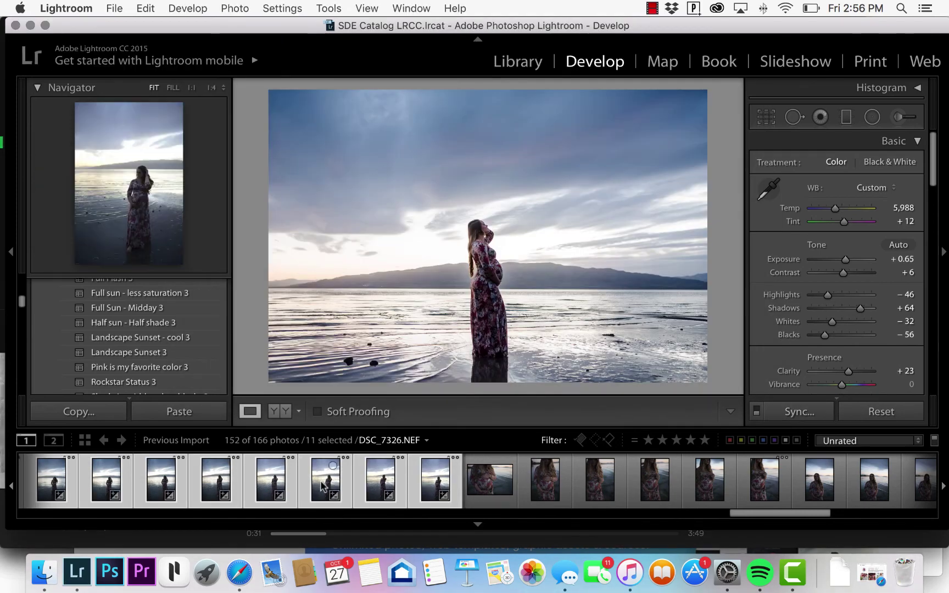
click(323, 487)
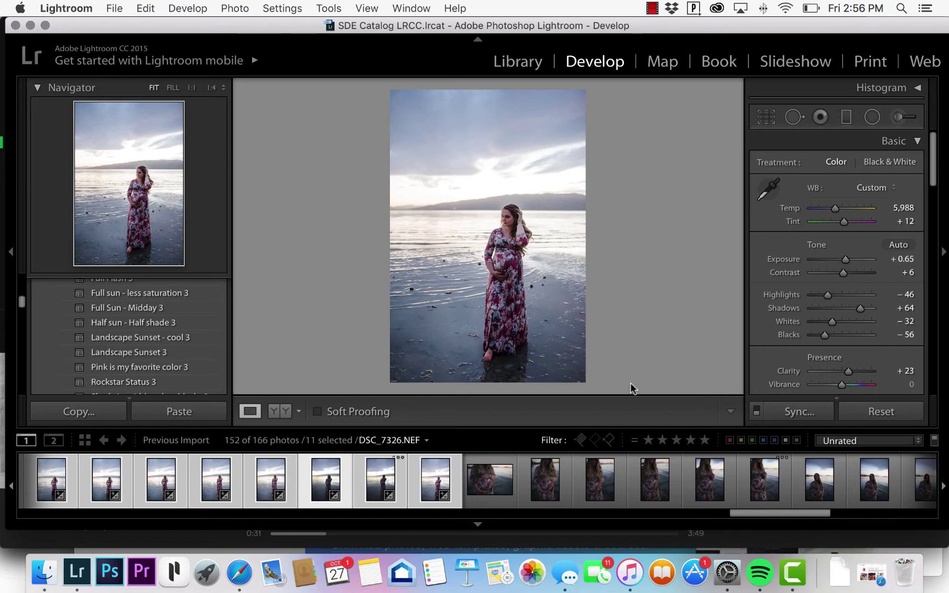
Step: Synchronize the settings of DSC_7331.NEF to the thirteen close-up portraits that follow it, up to DSC_7370.NEF
click(489, 486)
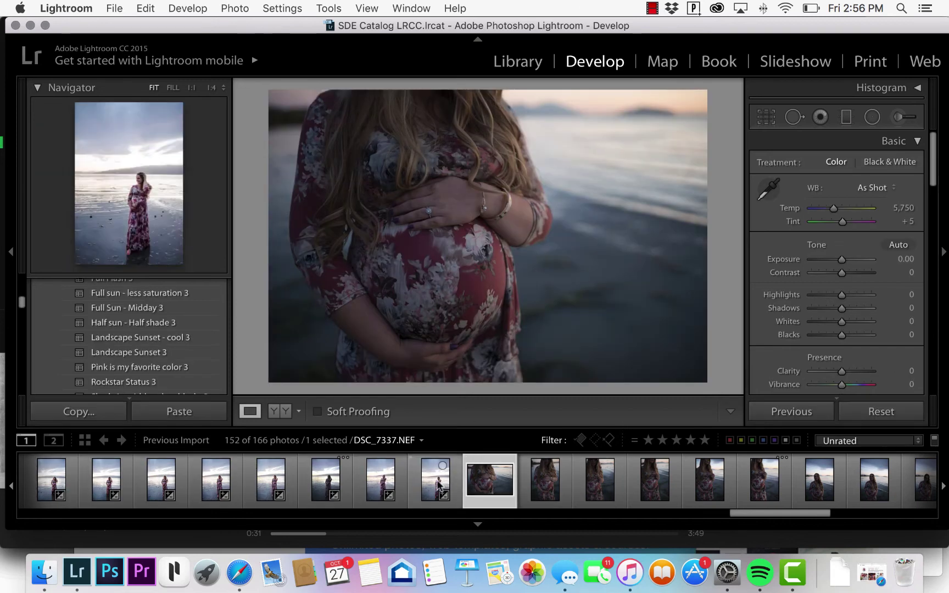
click(439, 485)
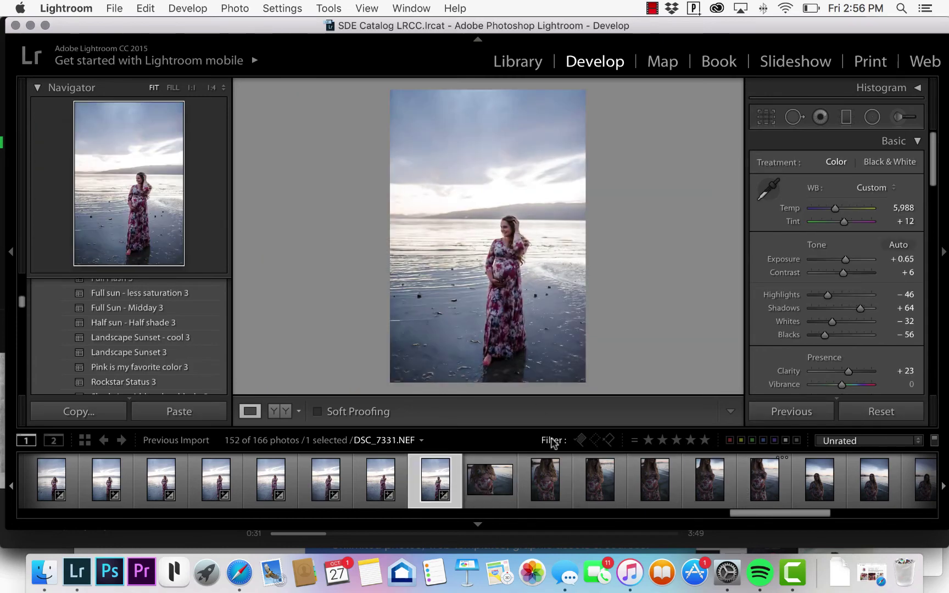
scroll(803, 473, right, 10)
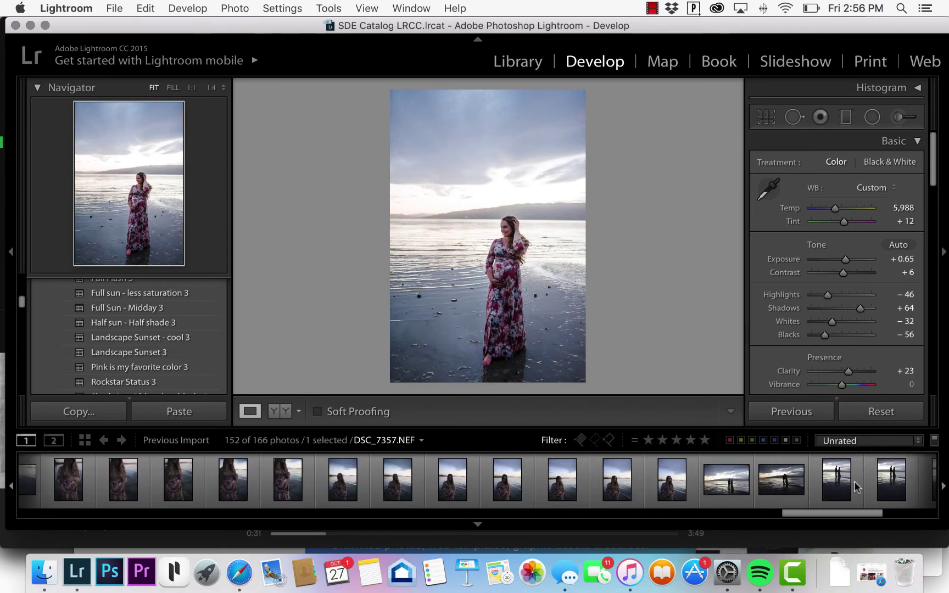
shift+click(693, 489)
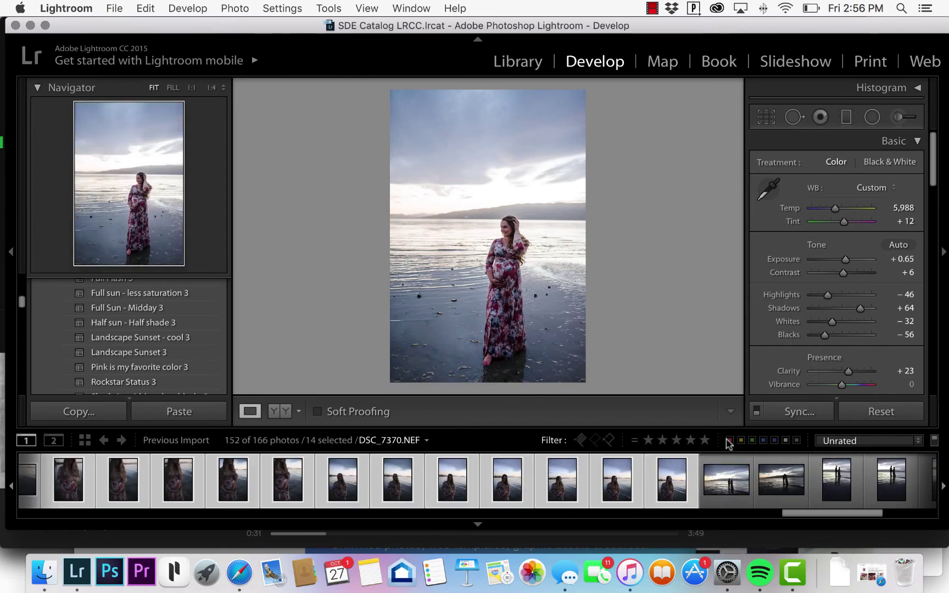
click(789, 413)
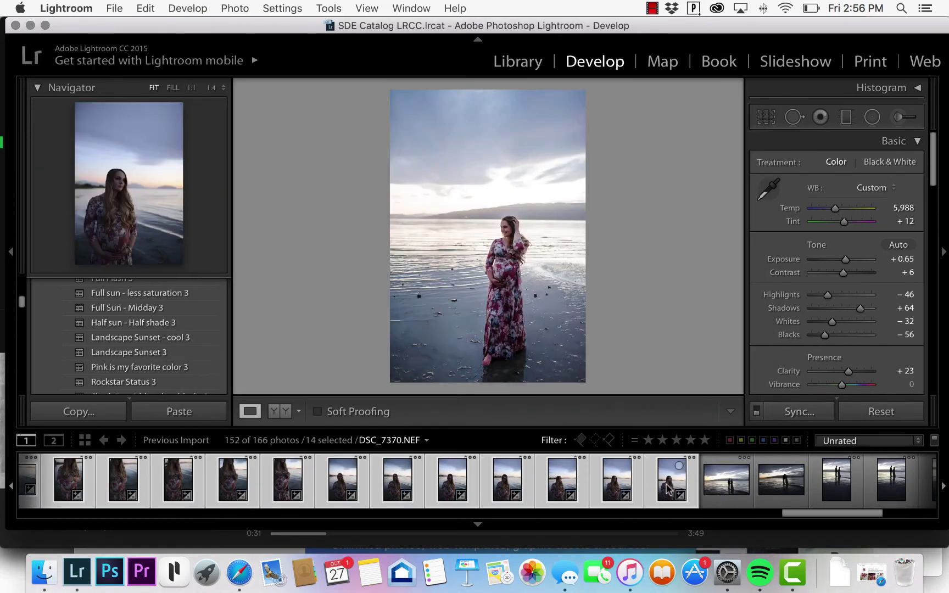
Step: Set the Exposure of the belly close-up DSC_7350.NEF to +1.90 and its Temp to 5,429
click(289, 485)
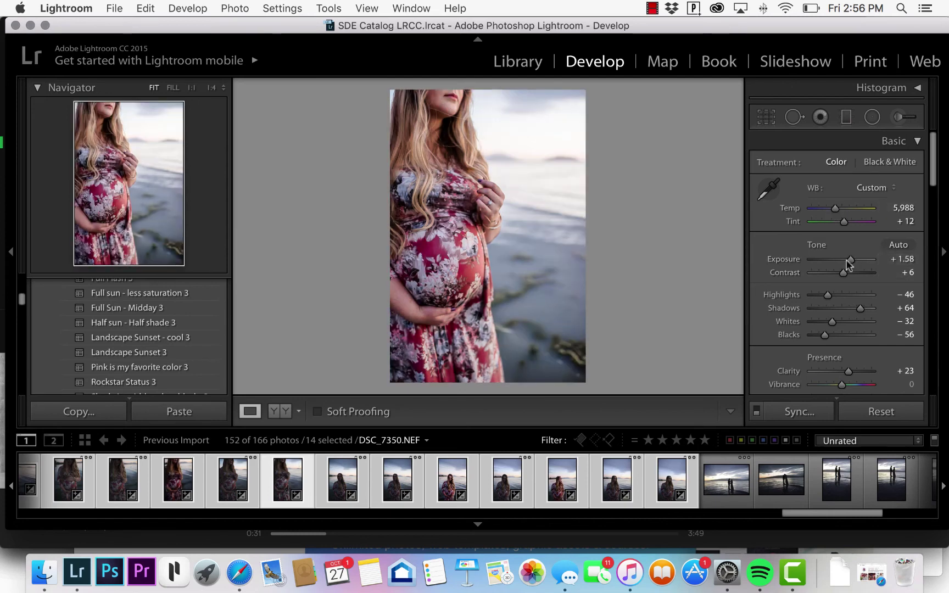
drag(835, 209, 831, 209)
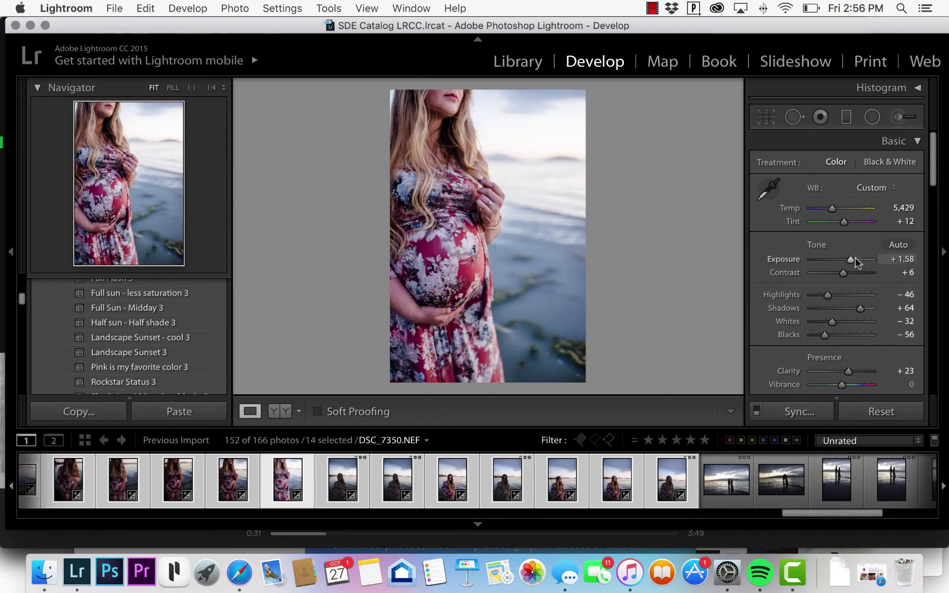
drag(852, 259, 853, 260)
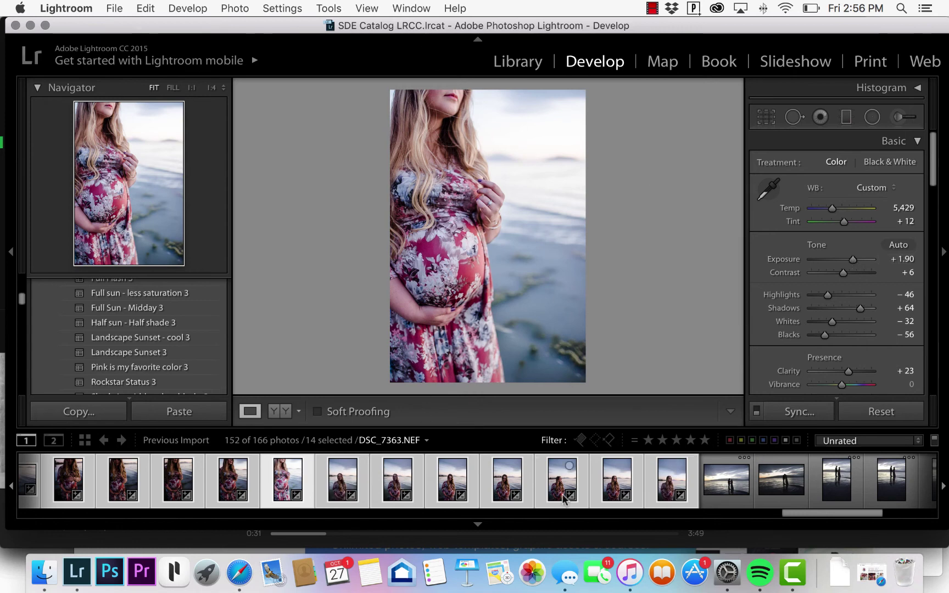
Step: Apply the Landscape Sunset 3 preset to the vertical couple shot DSC_7391.NEF and set its Blacks to −48
scroll(566, 497, right, 3)
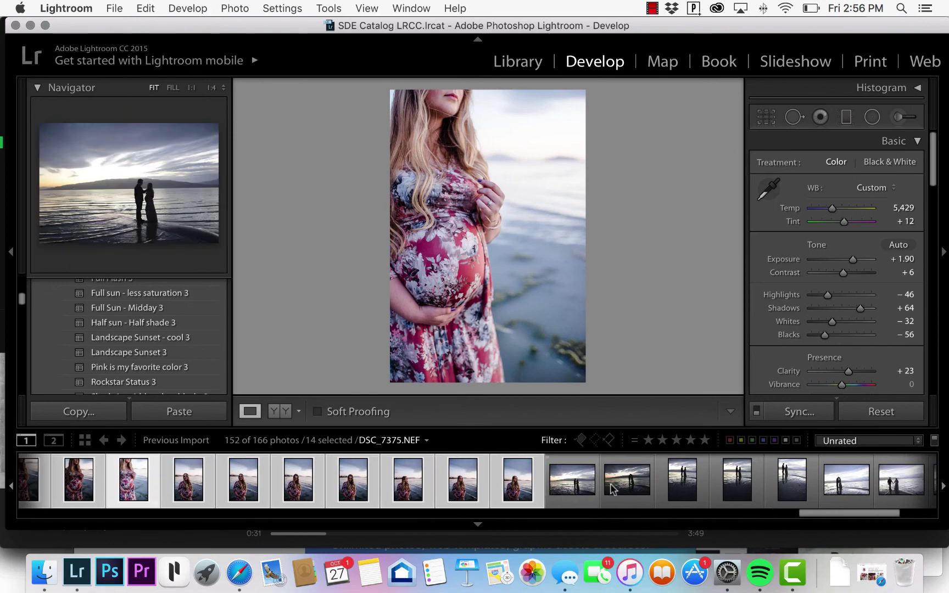
scroll(631, 483, right, 2)
click(708, 481)
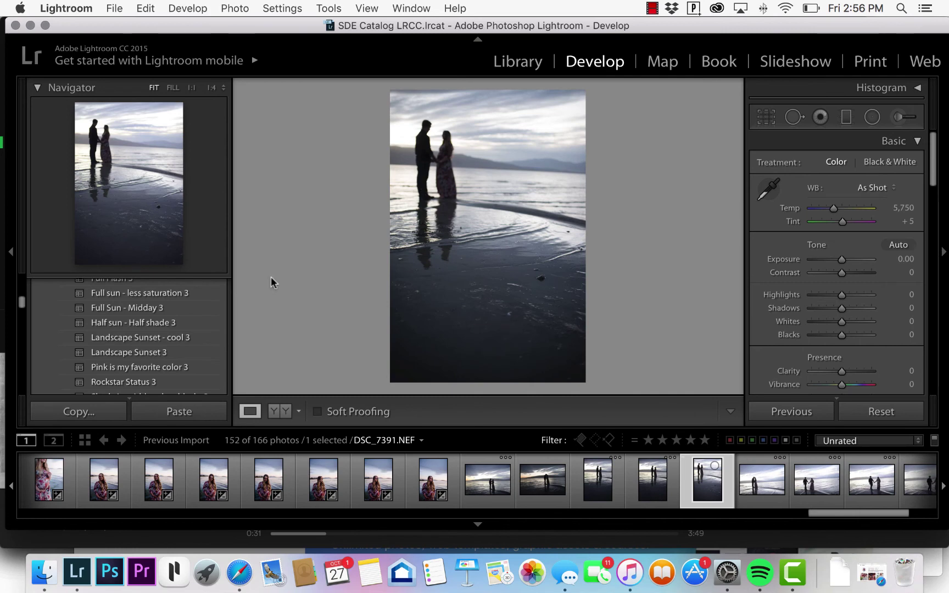
click(127, 354)
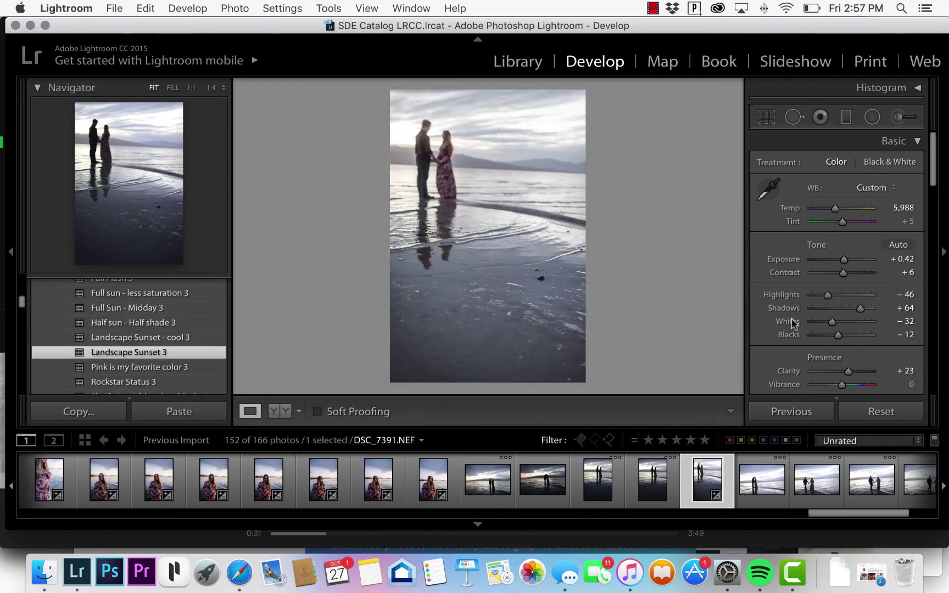
click(827, 335)
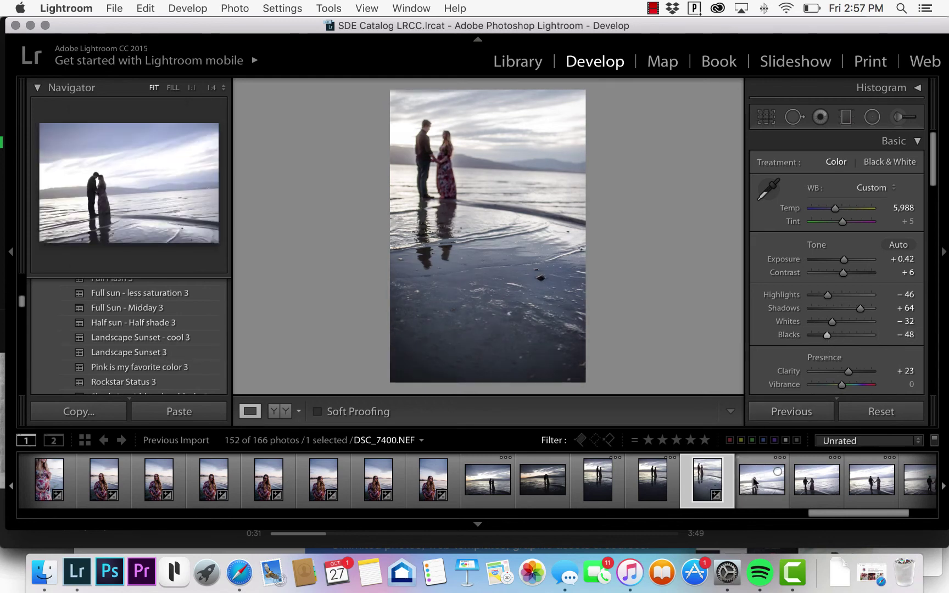
Step: Synchronize the vertical couple shot's settings to the five horizontal couple photos that follow, up to DSC_7412.NEF, and check the first two results
scroll(755, 484, down, 2)
scroll(755, 482, down, 3)
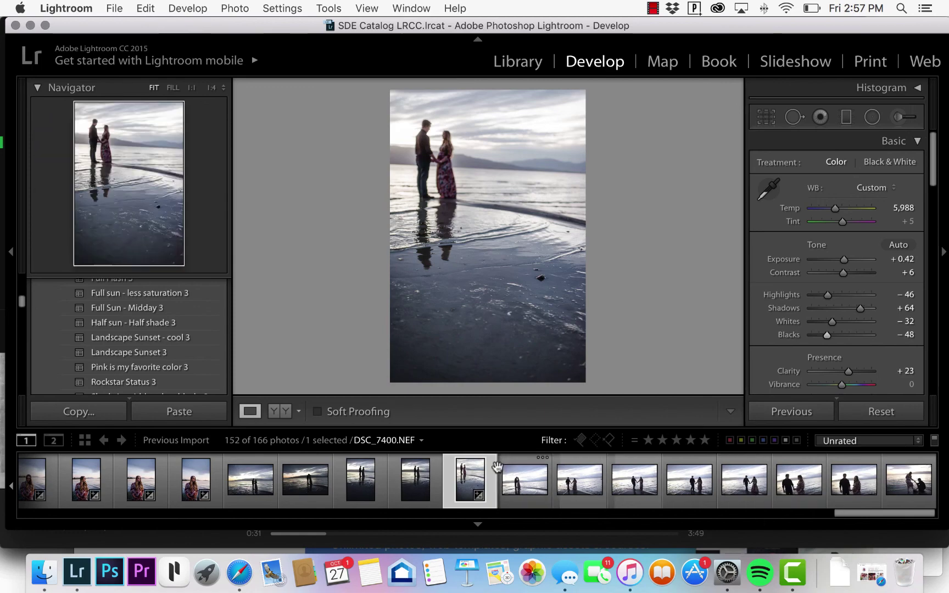
shift+click(750, 482)
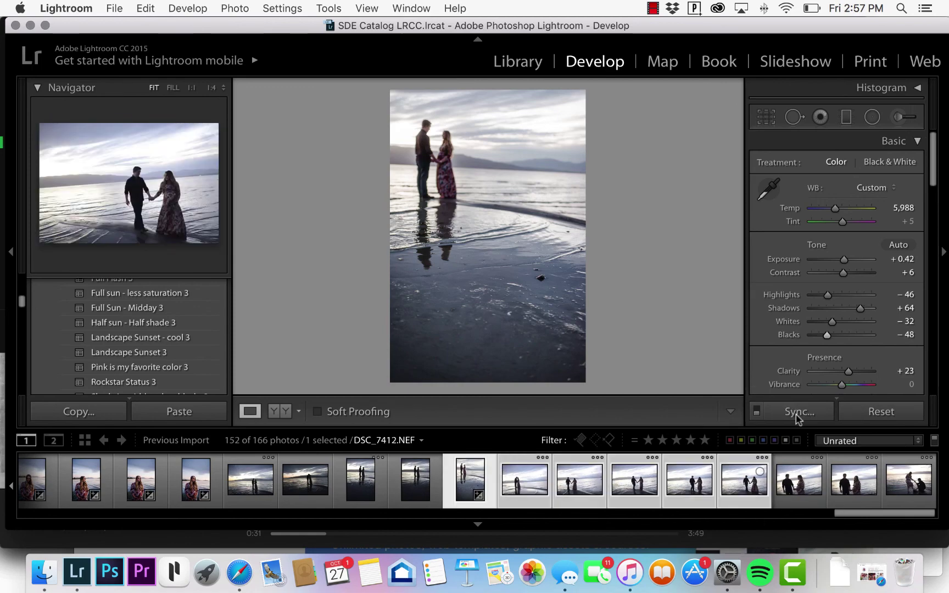
click(797, 413)
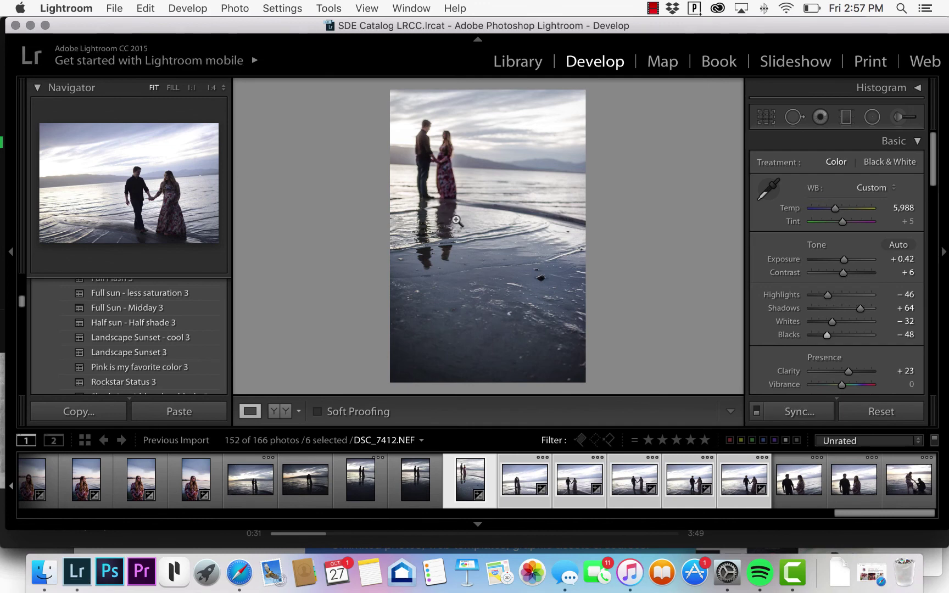
click(514, 483)
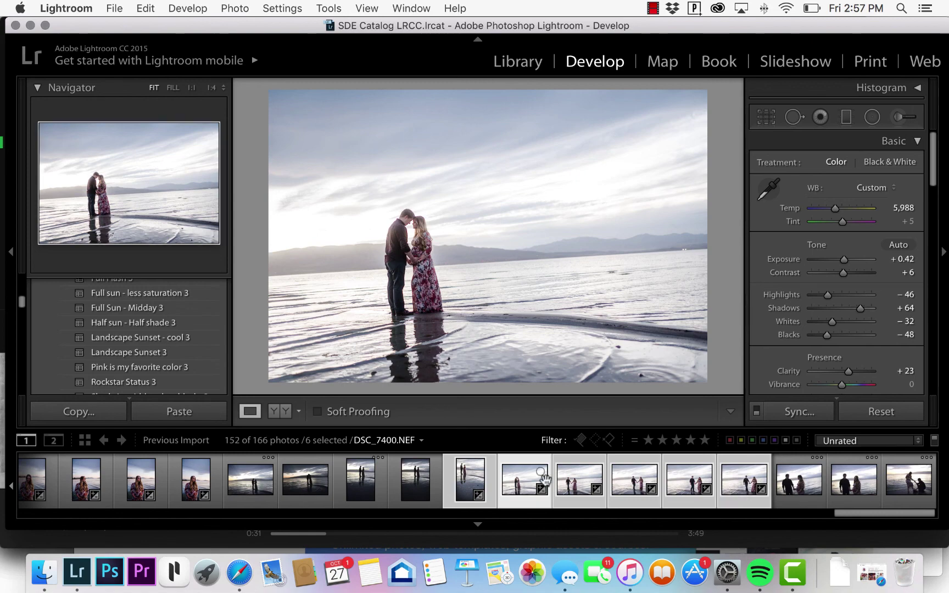
click(574, 485)
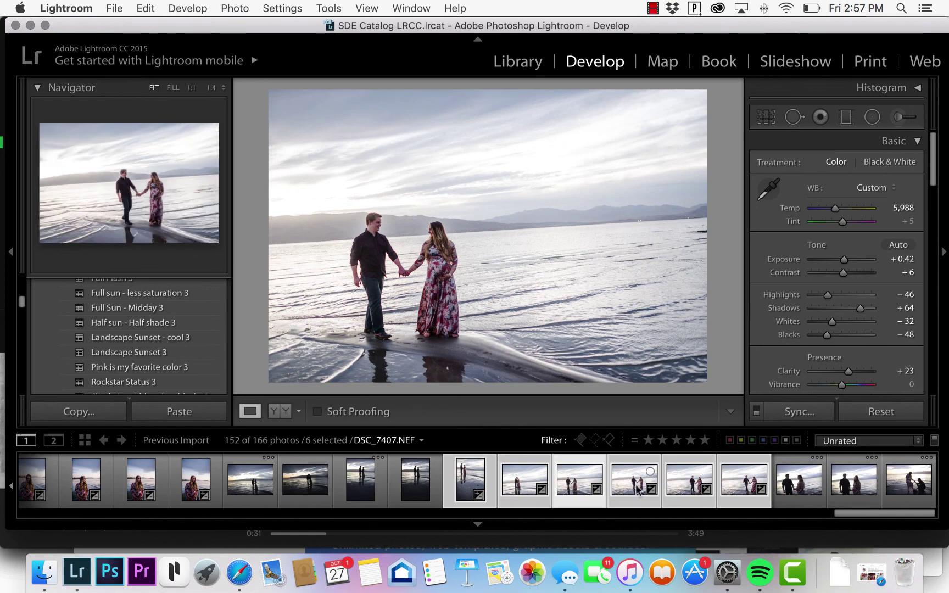
Step: Synchronize DSC_7411.NEF's settings to the four remaining photos, up to DSC_7453.NEF, and check the results on DSC_7415.NEF, DSC_7418.NEF and DSC_7453.NEF
click(685, 483)
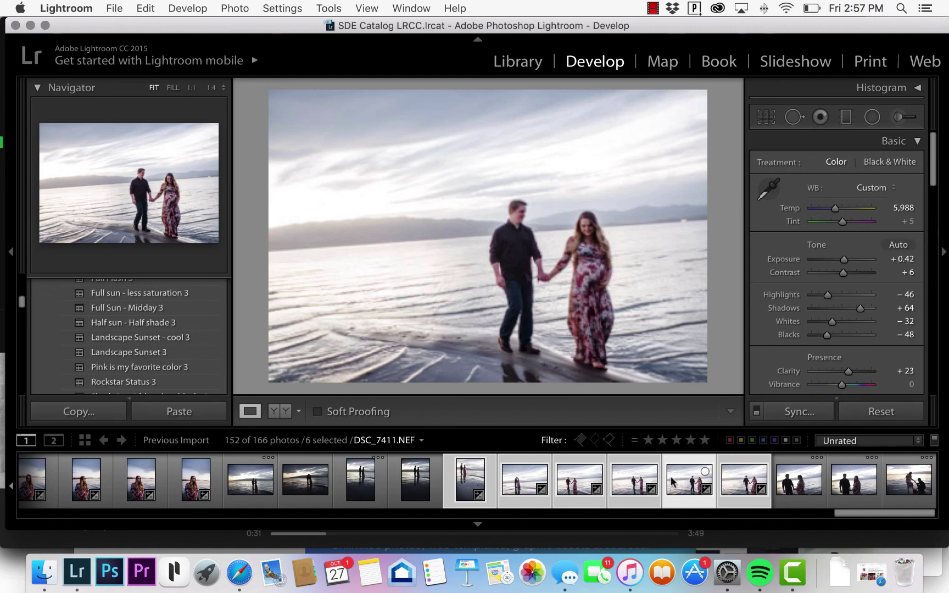
click(581, 478)
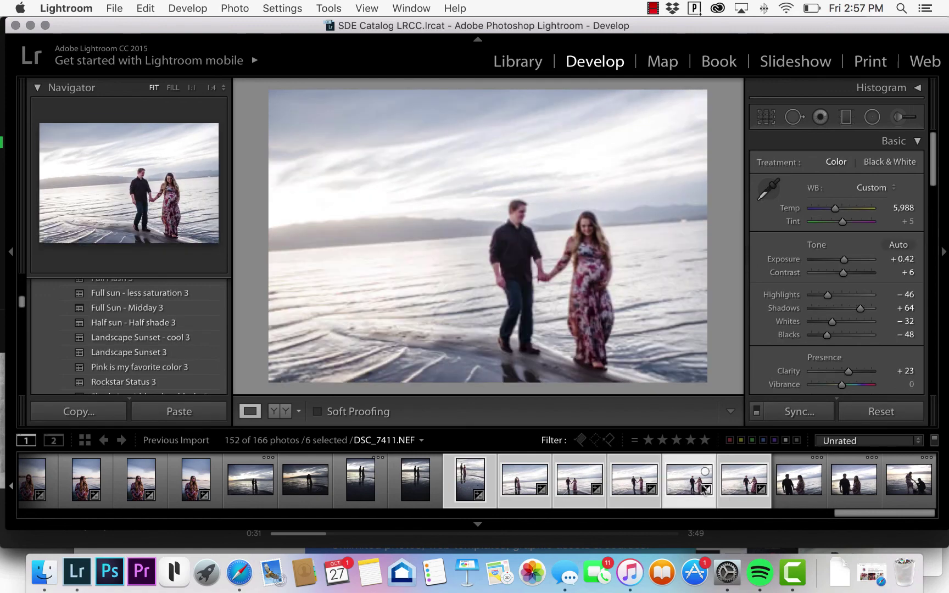
shift+click(909, 478)
click(775, 413)
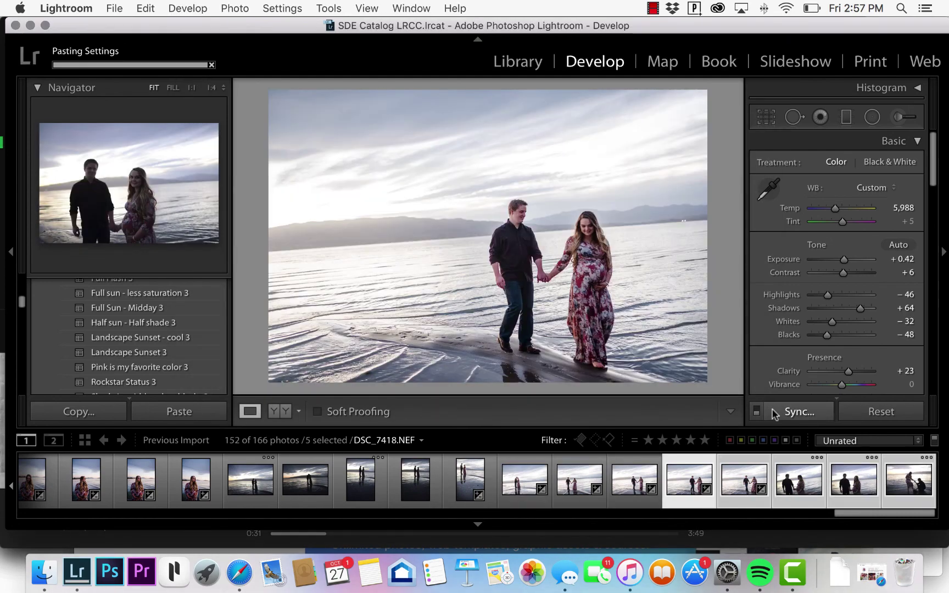
click(792, 493)
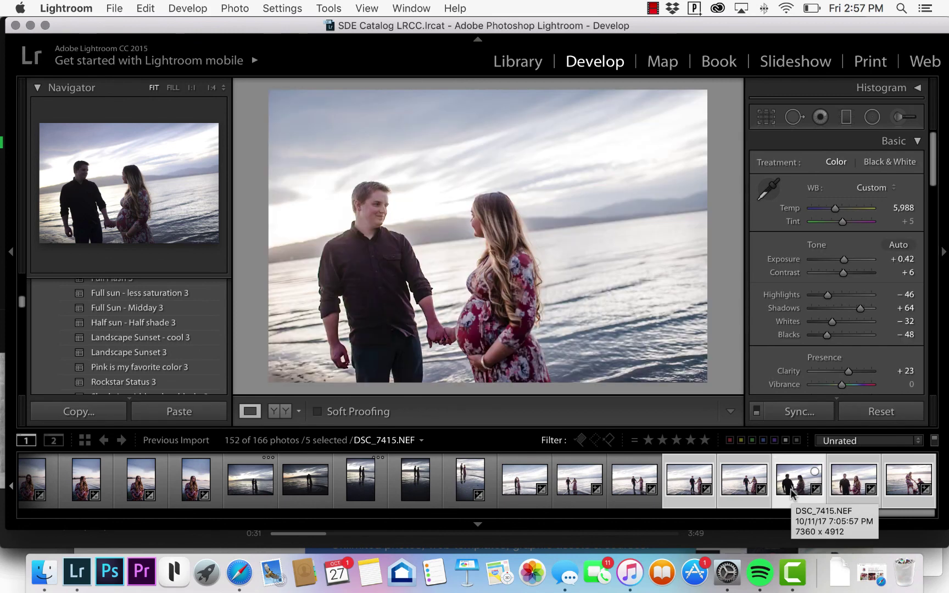
click(840, 482)
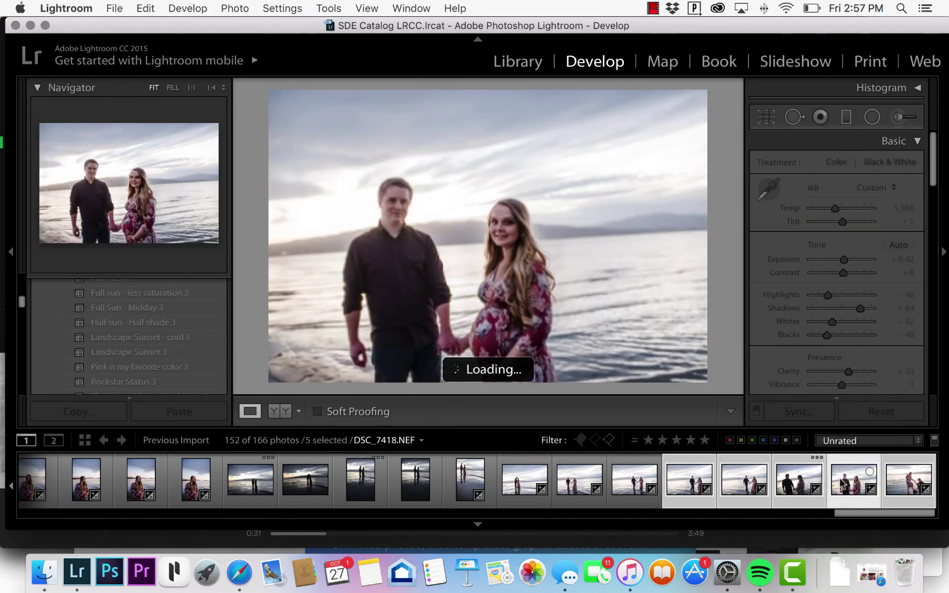
click(912, 484)
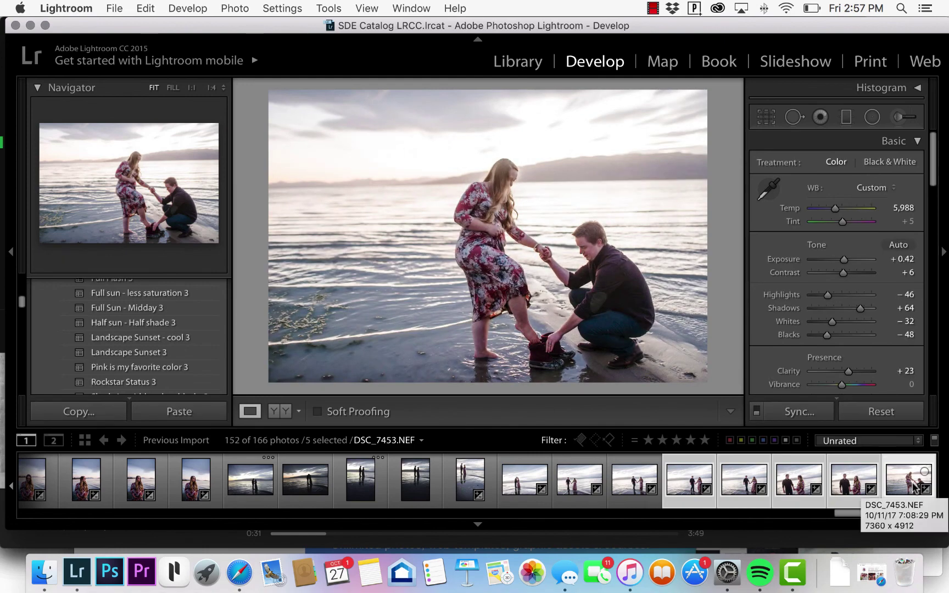
Step: Review the edited photos in the filmstrip, going back from DSC_7453.NEF to the vertical lake portraits around DSC_7308.NEF
scroll(769, 480, left, 10)
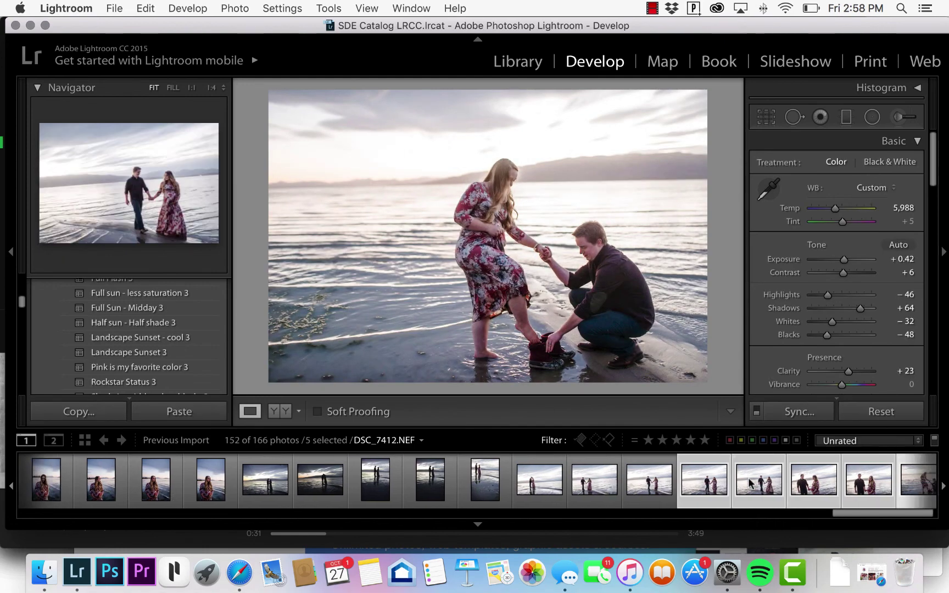
scroll(750, 484, left, 15)
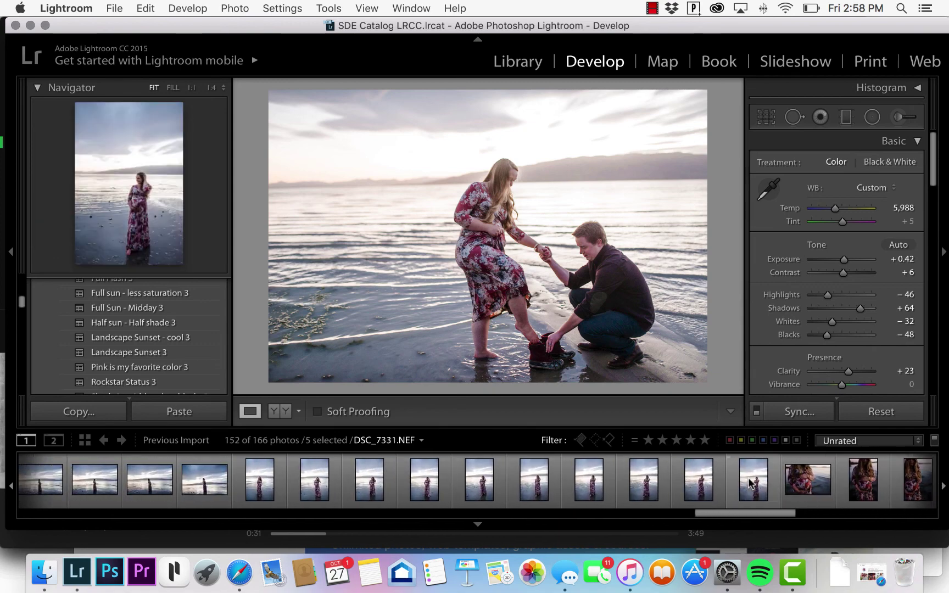
scroll(749, 479, left, 1)
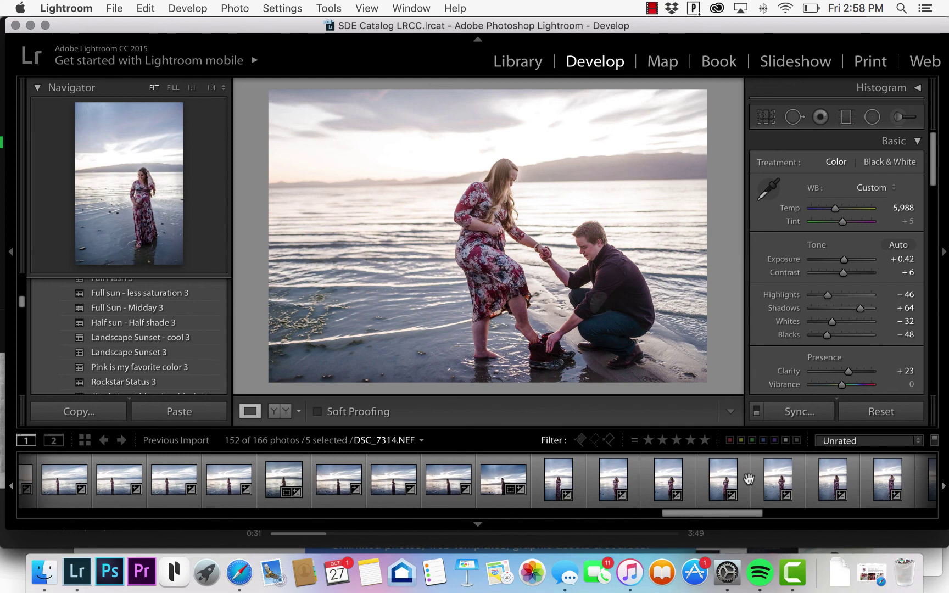
scroll(748, 479, up, 3)
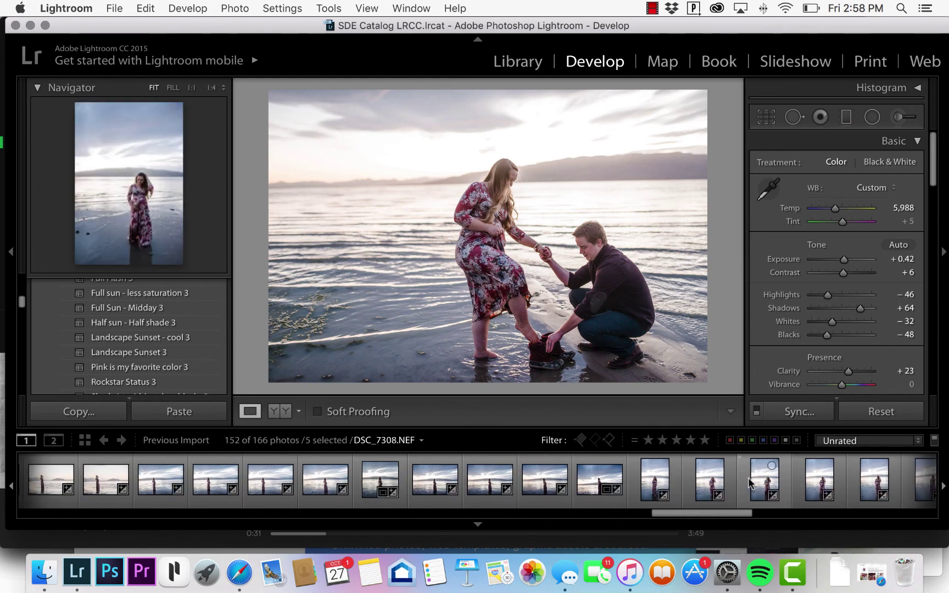